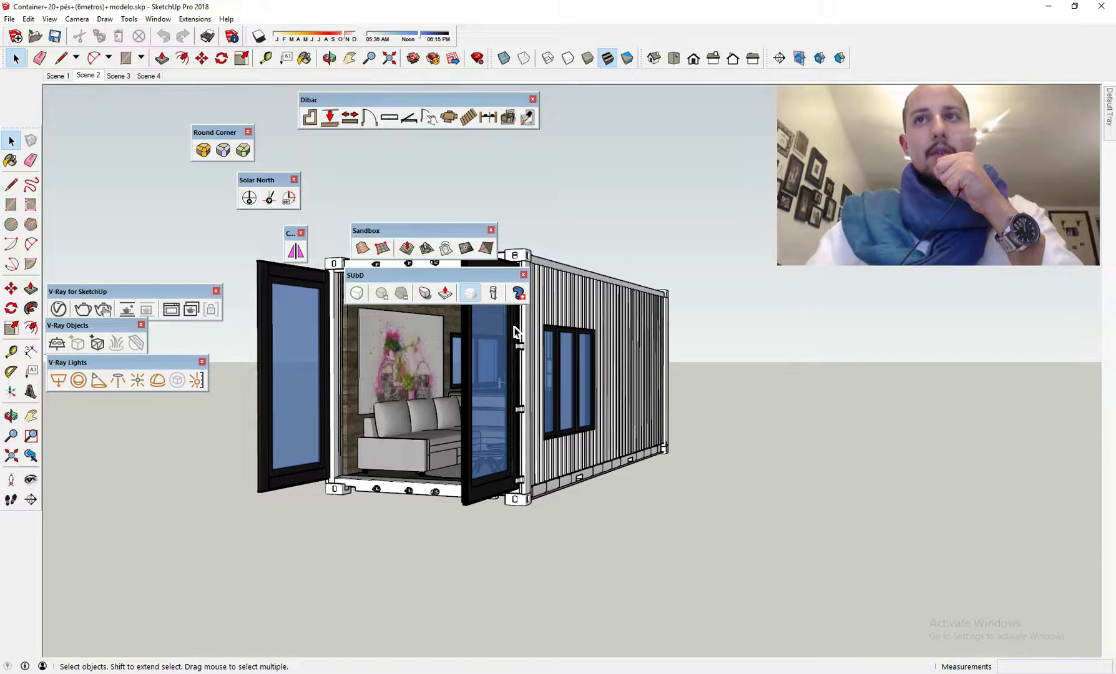
- Draw a square base for a foundation block, 54 cm per side, beside the container's front corner and group it
{"action": "middle_click_drag", "start_coordinate": [523, 400], "coordinate": [534, 456]}
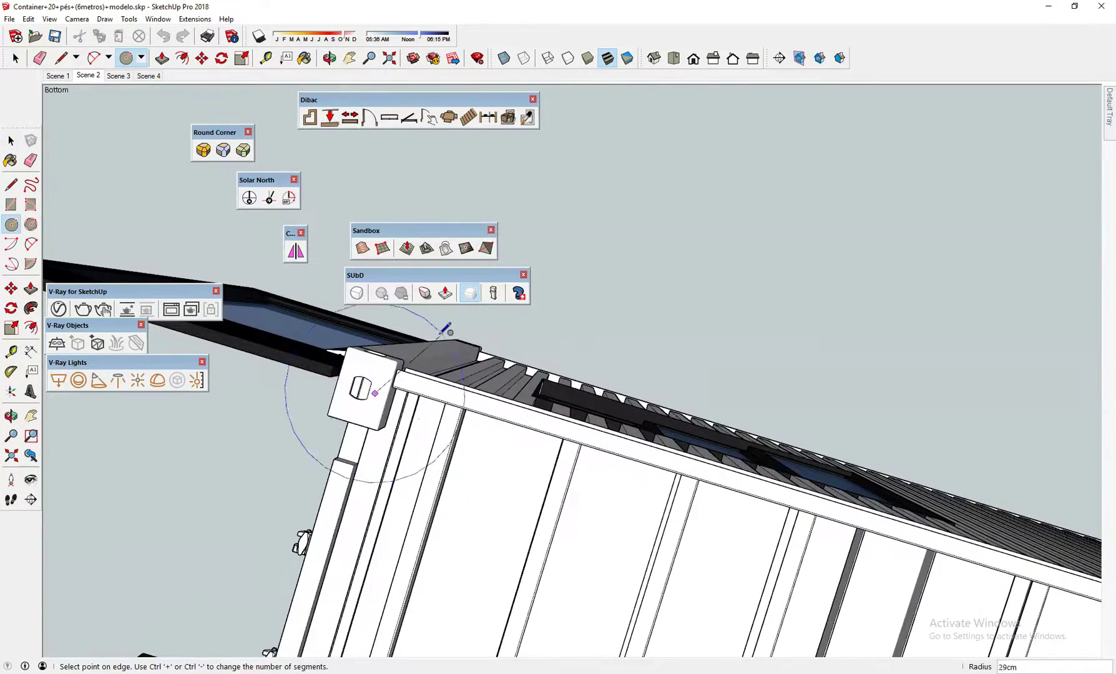
{"action": "key", "text": "l"}
{"action": "left_click", "coordinate": [284, 576]}
{"action": "mouse_move", "coordinate": [418, 349]}
{"action": "middle_mouse_down"}
{"action": "mouse_move", "coordinate": [513, 319]}
{"action": "mouse_move", "coordinate": [611, 535]}
{"action": "mouse_move", "coordinate": [615, 625]}
{"action": "middle_mouse_up"}
{"action": "left_click", "coordinate": [466, 433]}
{"action": "type", "text": "54"}
{"action": "key", "text": "Return"}
{"action": "type", "text": "54"}
{"action": "key", "text": "Return"}
{"action": "left_click", "coordinate": [504, 339]}
{"action": "right_click", "coordinate": [508, 373]}
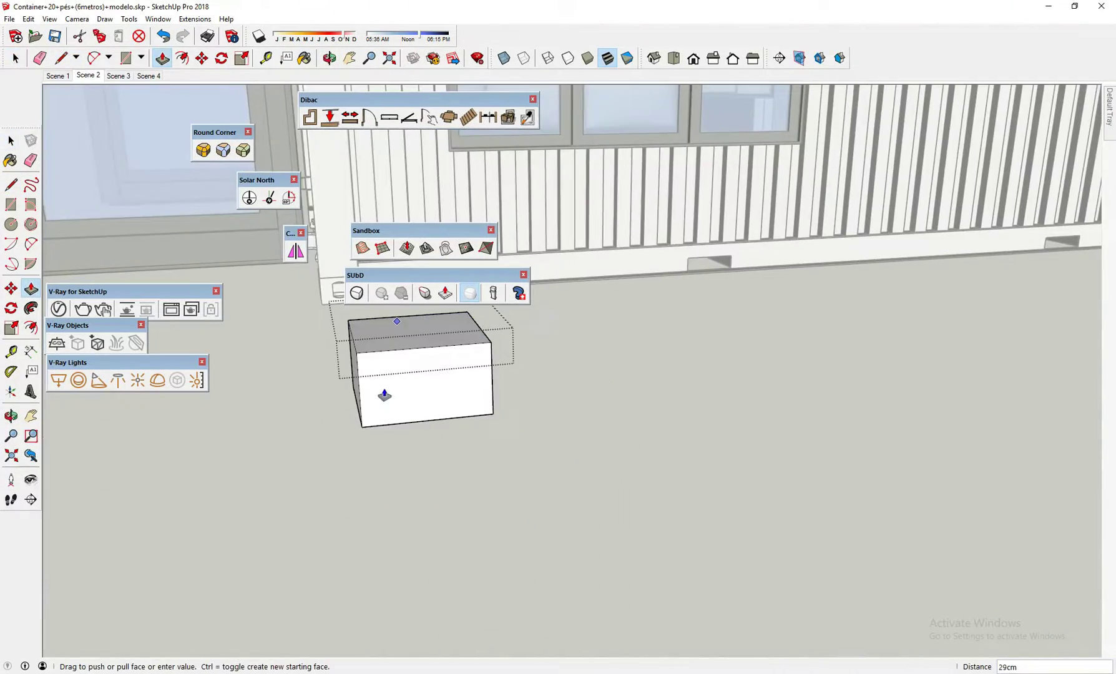
- Move the foundation block into place beneath the container's corner casting
{"action": "key", "text": "space"}
{"action": "key", "text": "Escape"}
{"action": "key", "text": "m"}
{"action": "middle_click_drag", "start_coordinate": [609, 382], "coordinate": [688, 304]}
{"action": "left_click", "coordinate": [670, 392]}
{"action": "left_click", "coordinate": [711, 380]}
{"action": "scroll", "coordinate": [711, 380], "scroll_direction": "up", "scroll_amount": 5}
{"action": "scroll", "coordinate": [550, 397], "scroll_direction": "up", "scroll_amount": 4}
{"action": "left_click", "coordinate": [548, 410]}
{"action": "left_click", "coordinate": [529, 394]}
- Copy the foundation block about 580 cm along the container's long side to the corner at the far end
{"action": "scroll", "coordinate": [596, 404], "scroll_direction": "up", "scroll_amount": 4}
{"action": "left_click", "coordinate": [767, 314]}
{"action": "key", "text": "ctrl"}
{"action": "scroll", "coordinate": [500, 350], "scroll_direction": "down", "scroll_amount": 5}
{"action": "left_click", "coordinate": [320, 385]}
{"action": "scroll", "coordinate": [319, 386], "scroll_direction": "down", "scroll_amount": 4}
{"action": "middle_click_drag", "start_coordinate": [319, 385], "coordinate": [504, 377]}
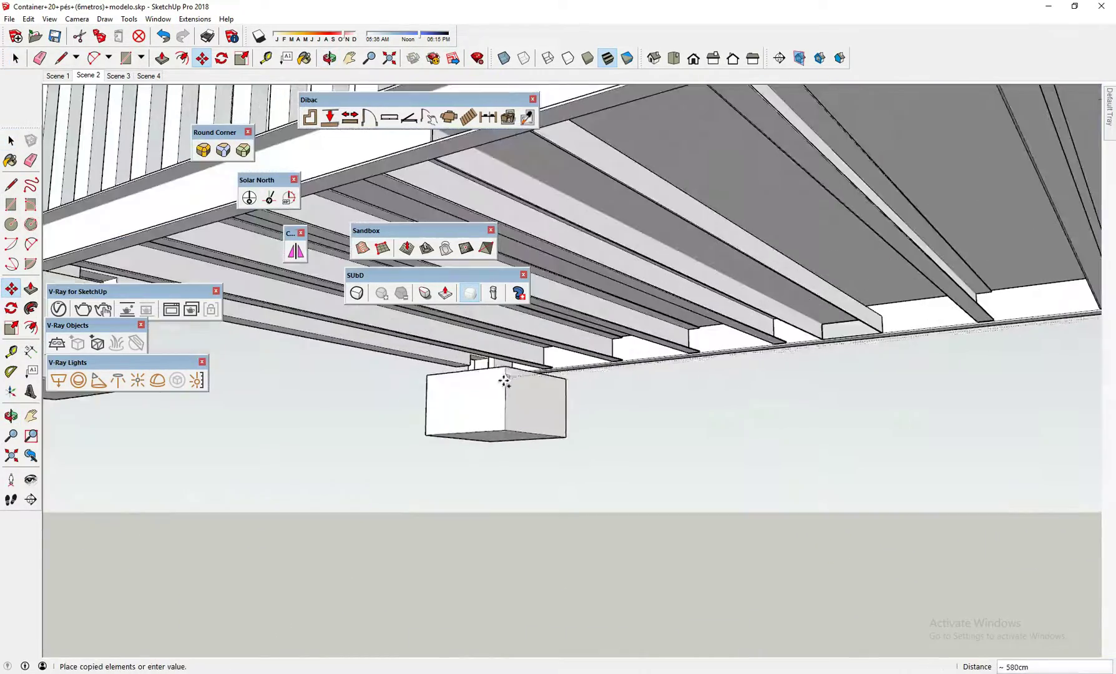
{"action": "scroll", "coordinate": [504, 378], "scroll_direction": "down", "scroll_amount": 6}
{"action": "key", "text": "space"}
{"action": "middle_click_drag", "start_coordinate": [566, 423], "coordinate": [84, 299]}
- Add two concrete materials from the V-Ray library's Concrete category to the scene's material list, ready for painting
{"action": "left_click", "coordinate": [83, 308]}
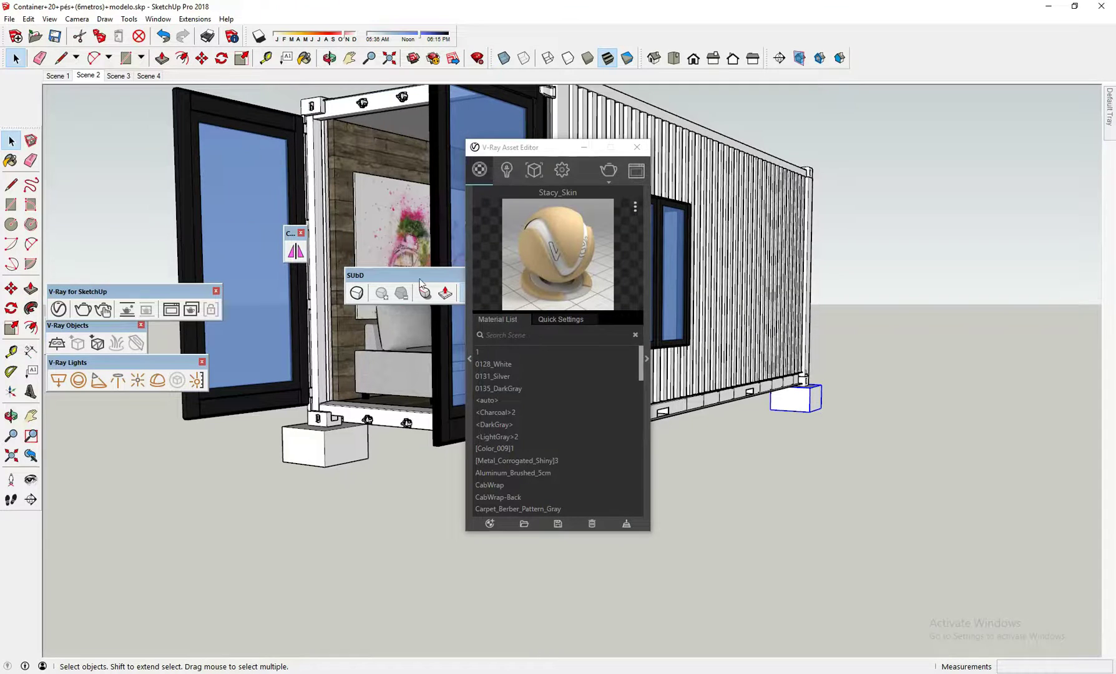
{"action": "left_click", "coordinate": [470, 360]}
{"action": "left_click", "coordinate": [263, 220]}
{"action": "scroll", "coordinate": [277, 420], "scroll_direction": "down", "scroll_amount": 5}
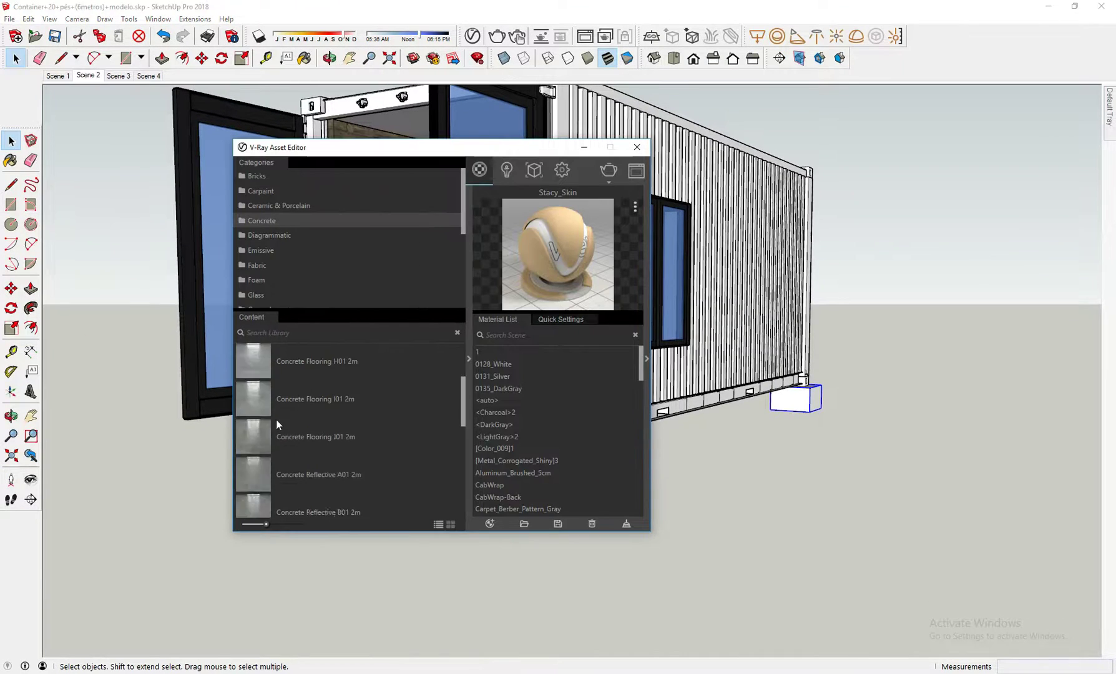
{"action": "left_click_drag", "start_coordinate": [263, 432], "coordinate": [537, 437]}
{"action": "scroll", "coordinate": [269, 437], "scroll_direction": "down", "scroll_amount": 3}
{"action": "left_click_drag", "start_coordinate": [261, 461], "coordinate": [537, 461]}
{"action": "key", "text": "b"}
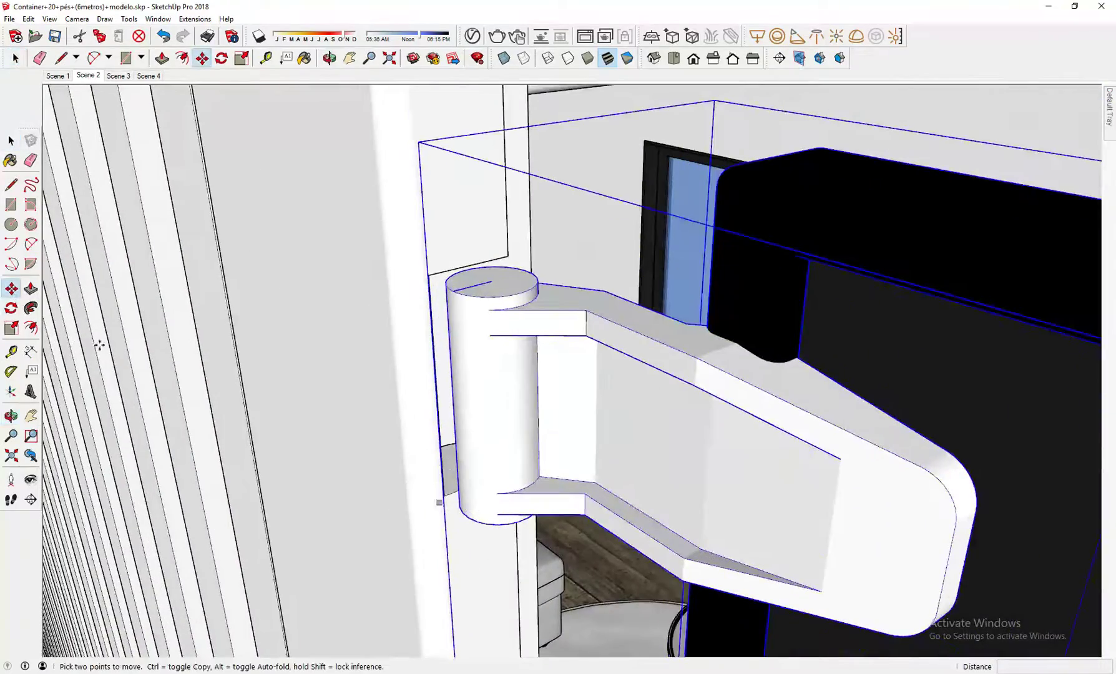
- Rotate the selected container door leaf about its hinge
{"action": "key", "text": "q"}
{"action": "left_click", "coordinate": [444, 497]}
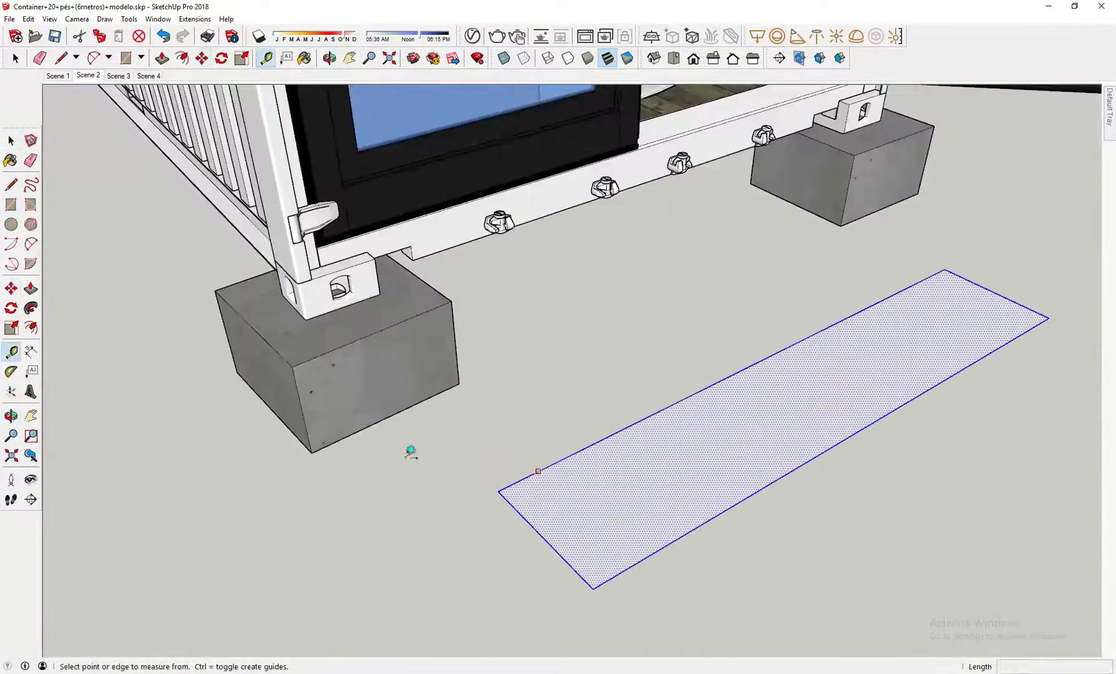
- Copy the step plank 17 cm downward and stagger the planks into steps in front of the entrance
{"action": "middle_click_drag", "start_coordinate": [650, 487], "coordinate": [390, 510]}
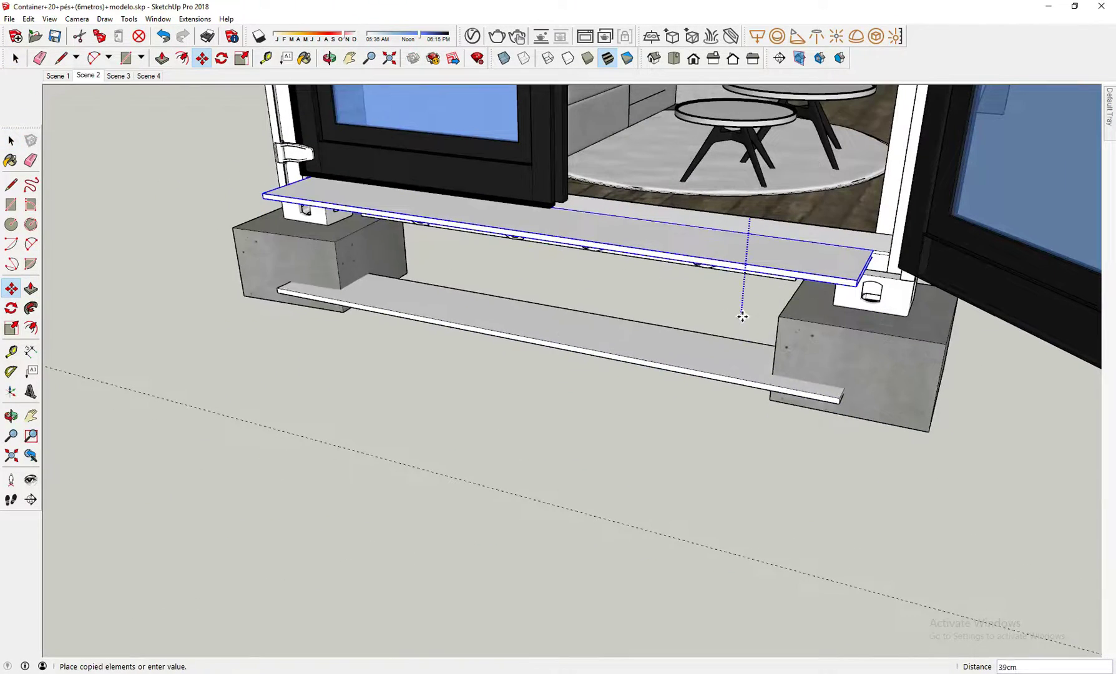
{"action": "type", "text": "17"}
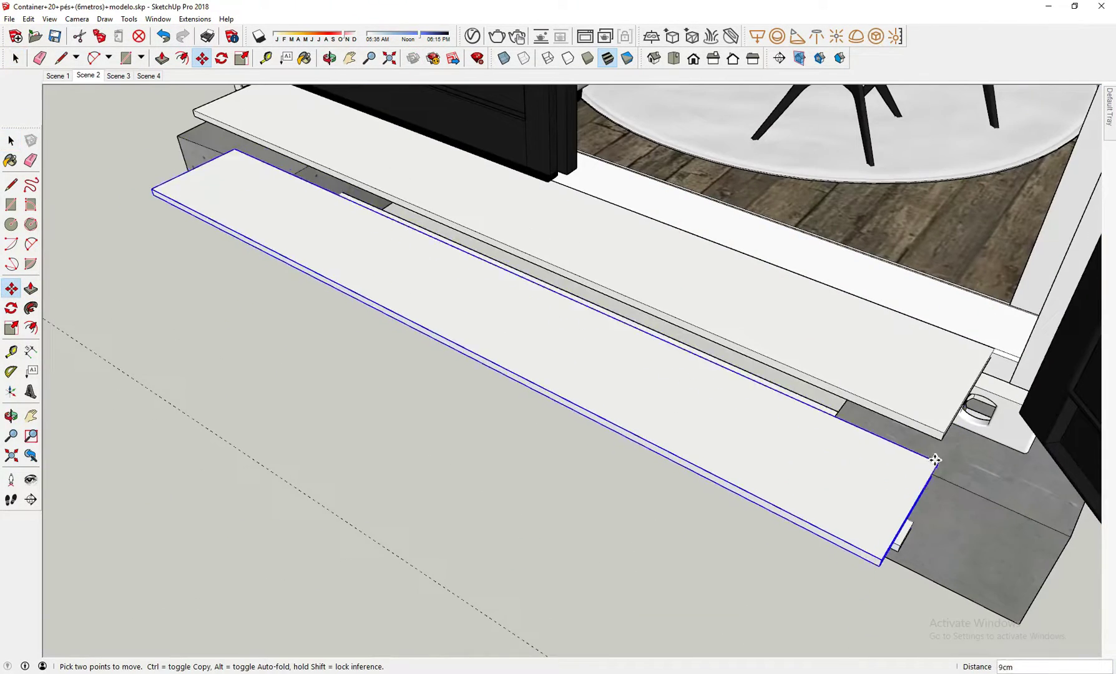
{"action": "left_click", "coordinate": [945, 429]}
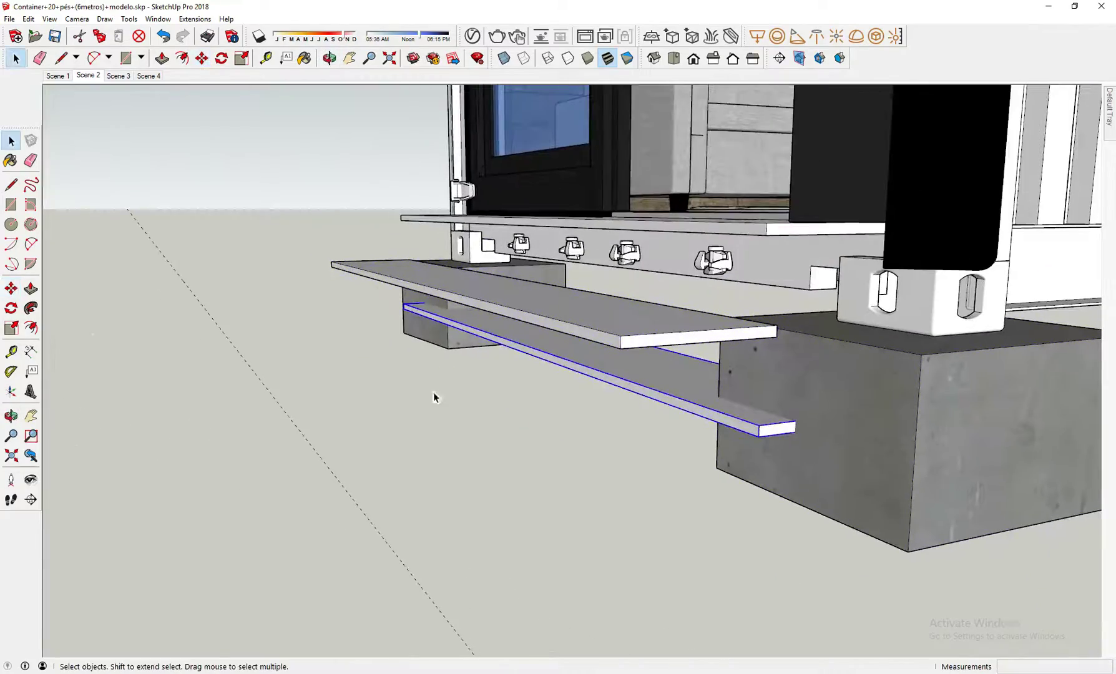
{"action": "key", "text": "m"}
{"action": "left_click", "coordinate": [618, 332]}
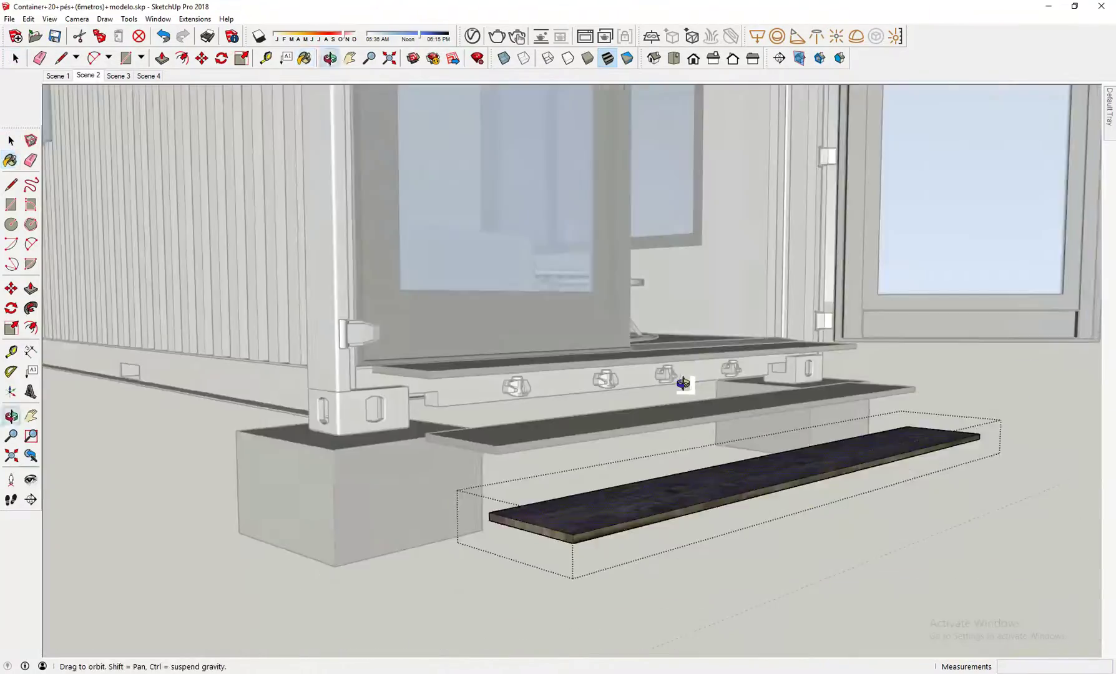
- Draw a Sandbox terrain grid from scratch on the ground all around the container
{"action": "left_click_drag", "start_coordinate": [177, 112], "coordinate": [168, 113]}
{"action": "left_click", "coordinate": [118, 134]}
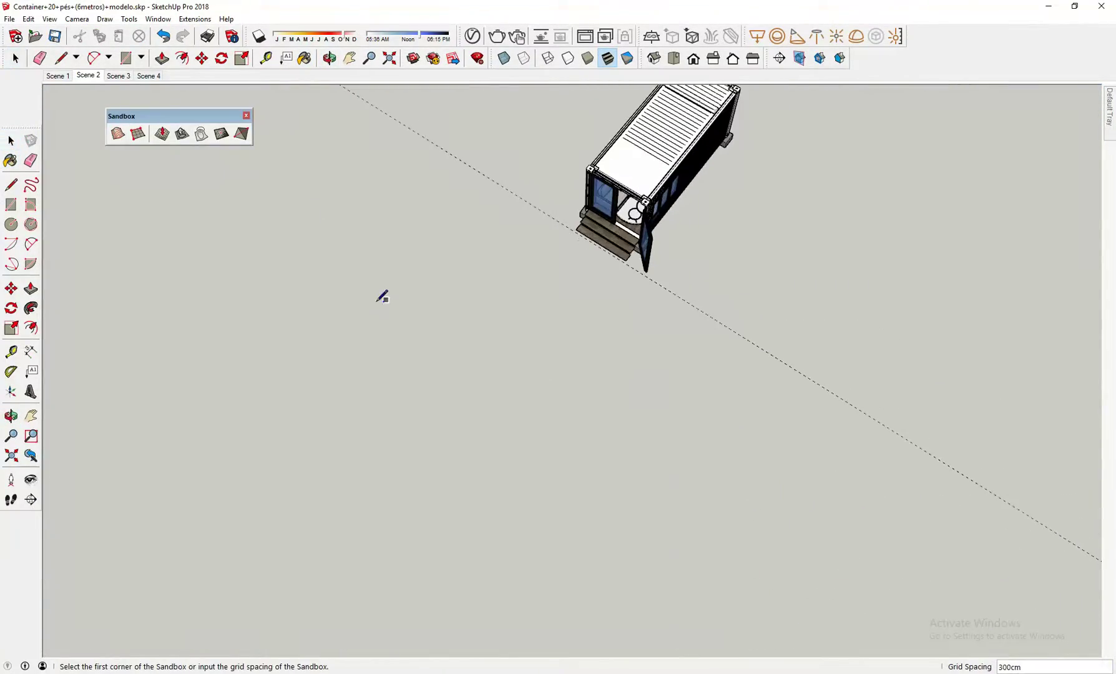
{"action": "scroll", "coordinate": [378, 302], "scroll_direction": "down", "scroll_amount": 2}
{"action": "left_click", "coordinate": [525, 603]}
{"action": "middle_click_drag", "start_coordinate": [378, 301], "coordinate": [450, 381]}
{"action": "left_click", "coordinate": [154, 314]}
{"action": "left_click", "coordinate": [822, 202]}
{"action": "key", "text": "m"}
{"action": "key", "text": "space"}
{"action": "double_click", "coordinate": [542, 485]}
{"action": "triple_click", "coordinate": [541, 485]}
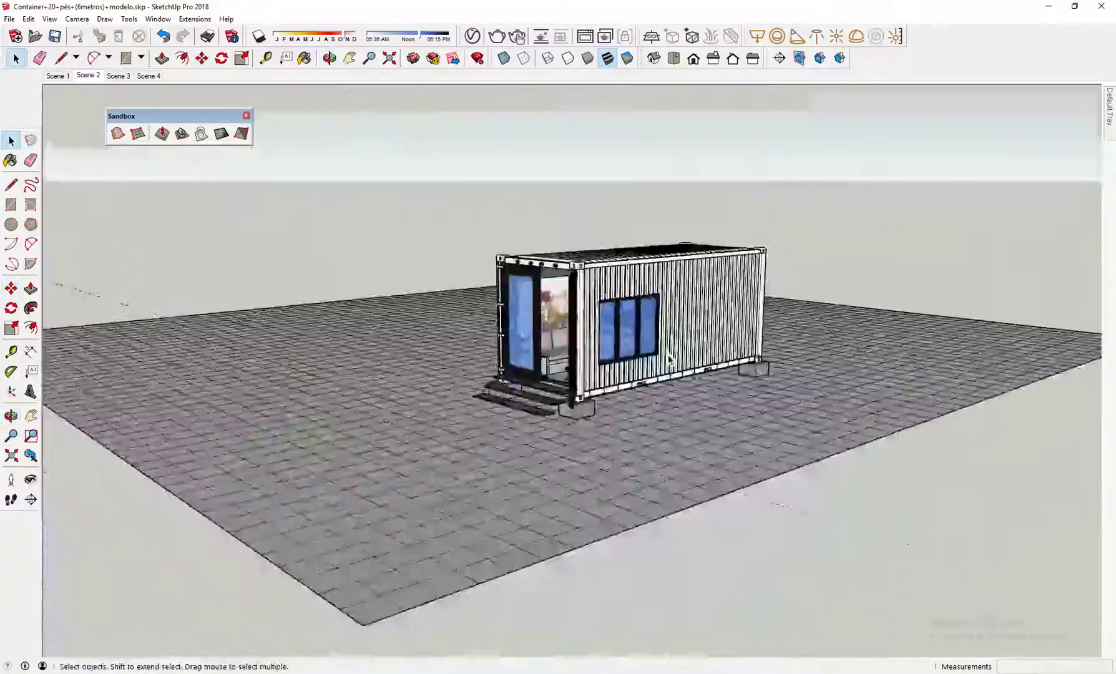
{"action": "middle_click_drag", "start_coordinate": [540, 485], "coordinate": [611, 424]}
{"action": "key", "text": "space"}
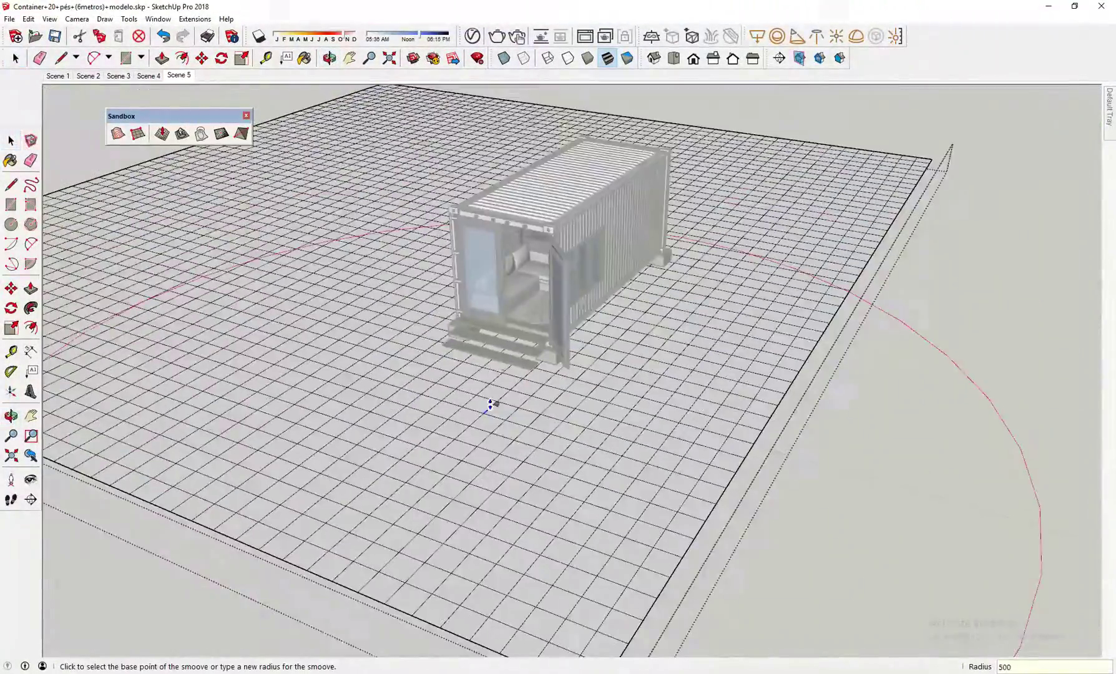
- Smoove several raised hills into the terrain mesh on the door side of the container using a 500 cm radius
{"action": "scroll", "coordinate": [493, 375], "scroll_direction": "up", "scroll_amount": 3}
{"action": "key", "text": "Return"}
{"action": "left_click", "coordinate": [406, 359]}
{"action": "middle_click_drag", "start_coordinate": [500, 341], "coordinate": [473, 268]}
{"action": "left_click", "coordinate": [703, 431]}
{"action": "left_click", "coordinate": [703, 423]}
{"action": "middle_click_drag", "start_coordinate": [386, 337], "coordinate": [425, 299]}
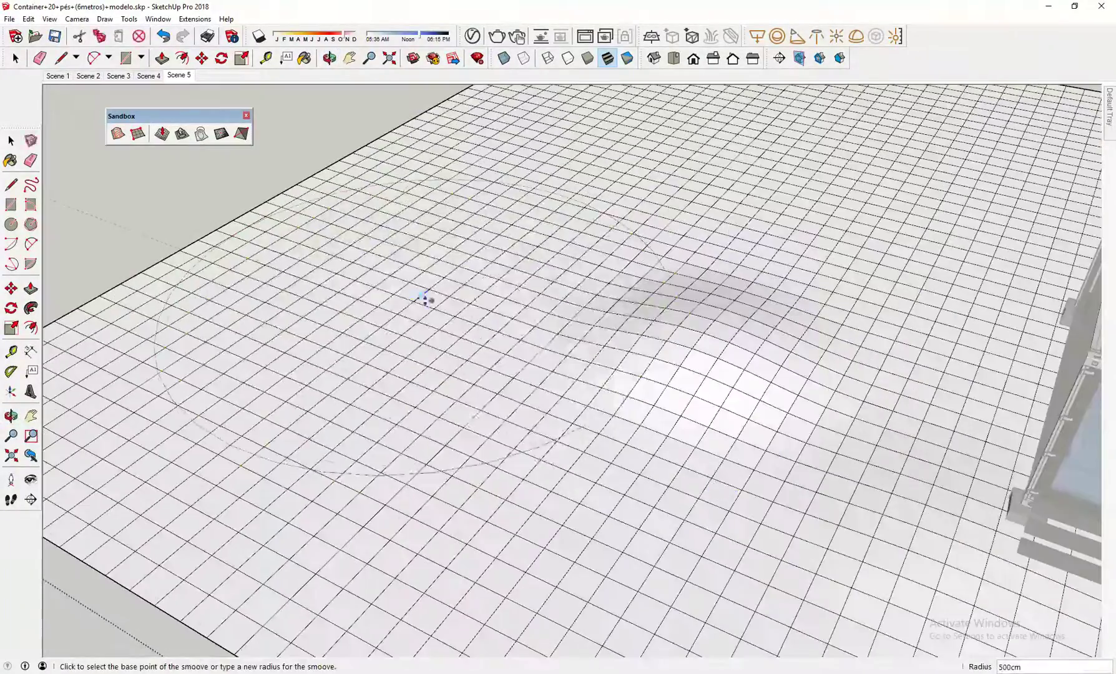
{"action": "left_click", "coordinate": [426, 299]}
{"action": "left_click", "coordinate": [427, 269]}
{"action": "left_click", "coordinate": [668, 210]}
{"action": "left_click", "coordinate": [669, 179]}
- Smoove another mound about 19 cm high near the terrain's corner and reshape the mesh next to it
{"action": "middle_click_drag", "start_coordinate": [668, 179], "coordinate": [325, 368]}
{"action": "key", "text": "space"}
{"action": "left_click", "coordinate": [162, 134]}
{"action": "left_click", "coordinate": [379, 274]}
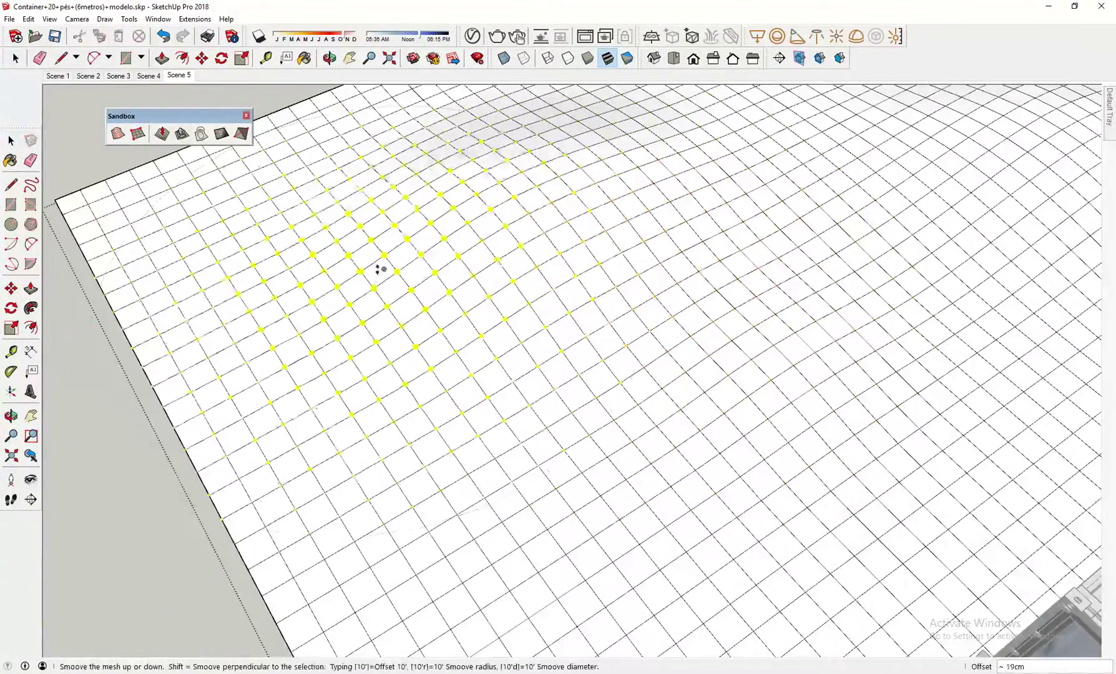
{"action": "left_click", "coordinate": [379, 269]}
{"action": "middle_click_drag", "start_coordinate": [687, 325], "coordinate": [562, 141]}
{"action": "left_click", "coordinate": [623, 274]}
{"action": "key", "text": "space"}
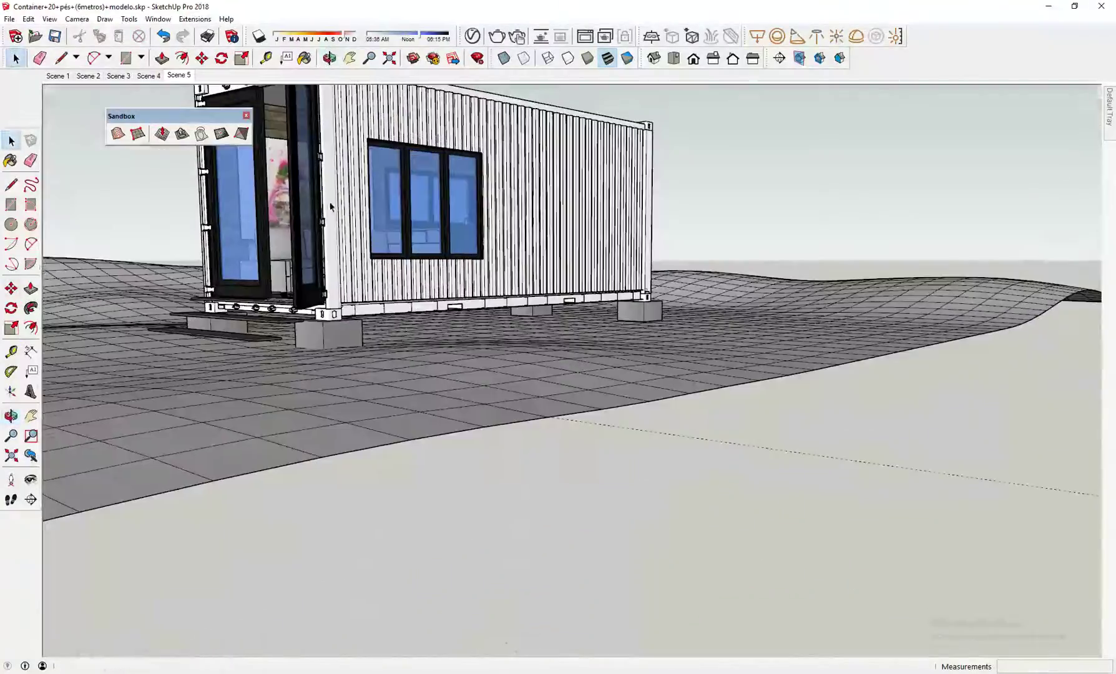
- Smoove gentle height changes into the remaining terrain along the container's window side
{"action": "left_click", "coordinate": [162, 133]}
{"action": "middle_click_drag", "start_coordinate": [400, 250], "coordinate": [356, 319]}
{"action": "key", "text": "space"}
{"action": "double_click", "coordinate": [647, 337]}
{"action": "left_click", "coordinate": [162, 133]}
{"action": "middle_click_drag", "start_coordinate": [625, 281], "coordinate": [425, 331]}
{"action": "left_click", "coordinate": [860, 356]}
{"action": "left_click", "coordinate": [859, 350]}
{"action": "key", "text": "space"}
{"action": "middle_click_drag", "start_coordinate": [500, 430], "coordinate": [668, 339]}
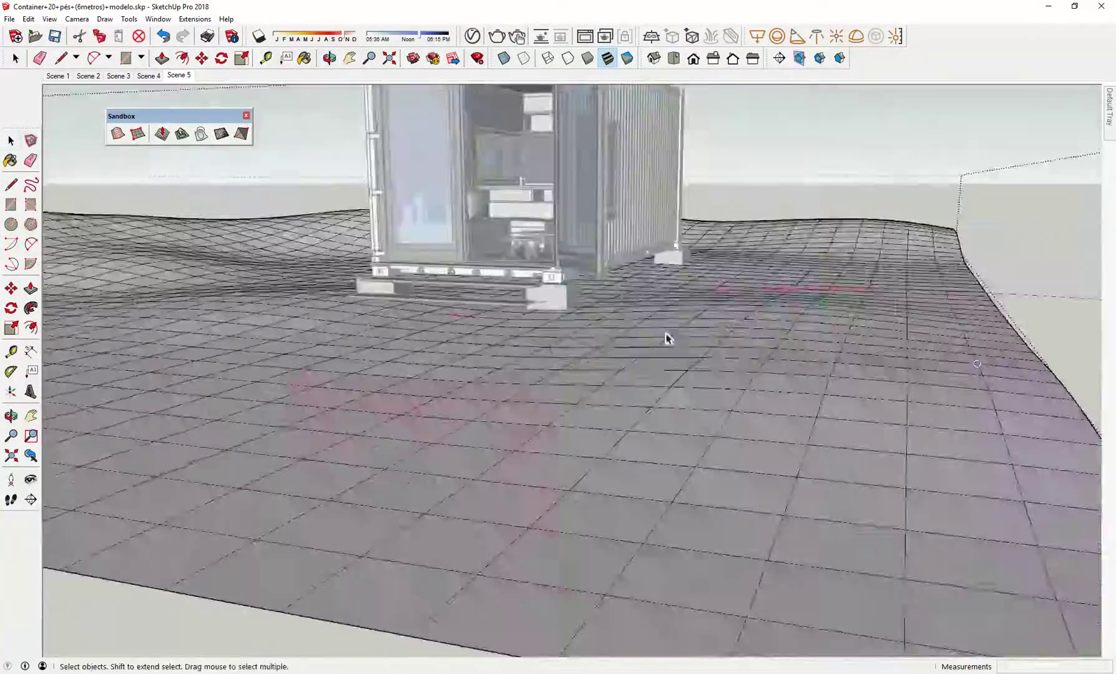
- Reframe the container on its terrain and update Scene 5 with the new view
{"action": "left_click", "coordinate": [313, 149]}
{"action": "left_click", "coordinate": [179, 76]}
{"action": "middle_click_drag", "start_coordinate": [530, 362], "coordinate": [512, 424]}
{"action": "right_click", "coordinate": [186, 75]}
{"action": "left_click", "coordinate": [216, 126]}
- Create a material from a grass texture image and paint the terrain with it
{"action": "left_click", "coordinate": [736, 500]}
{"action": "mouse_move", "coordinate": [1111, 126]}
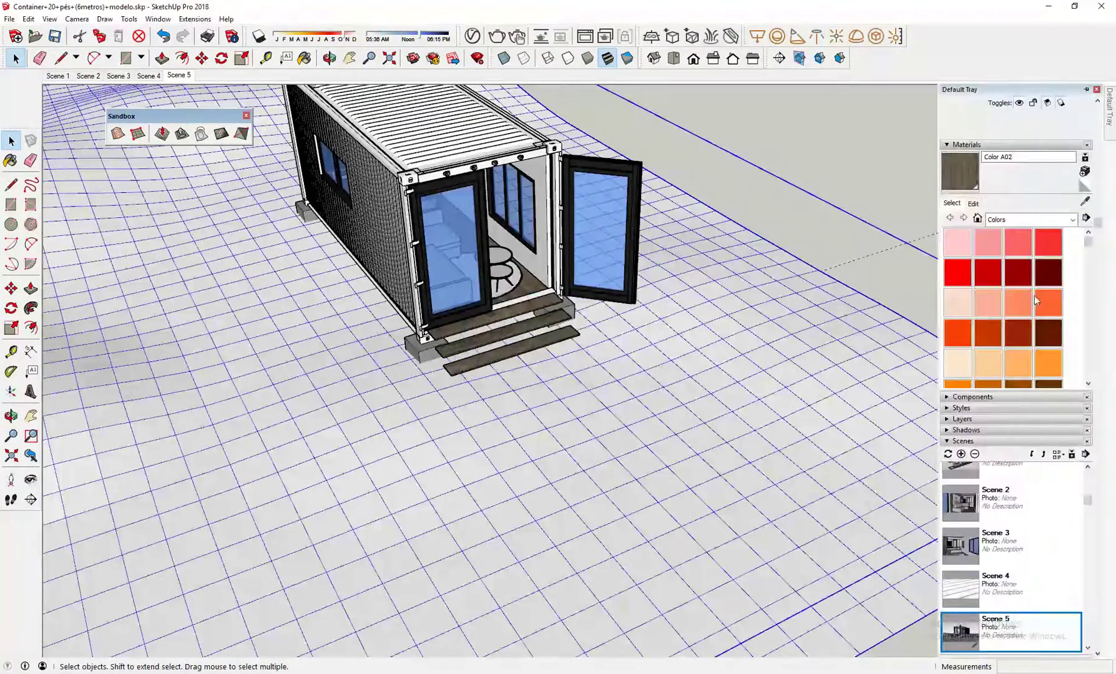
{"action": "left_click", "coordinate": [1040, 363]}
{"action": "left_click", "coordinate": [1077, 286]}
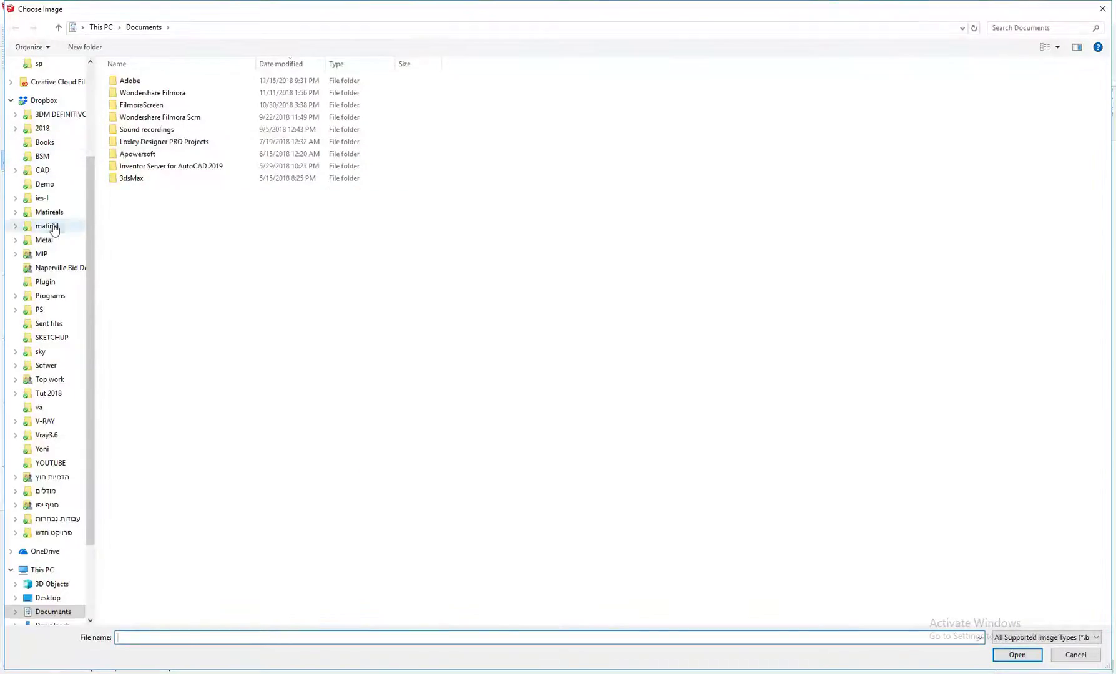
{"action": "left_click", "coordinate": [45, 225]}
{"action": "double_click", "coordinate": [142, 241]}
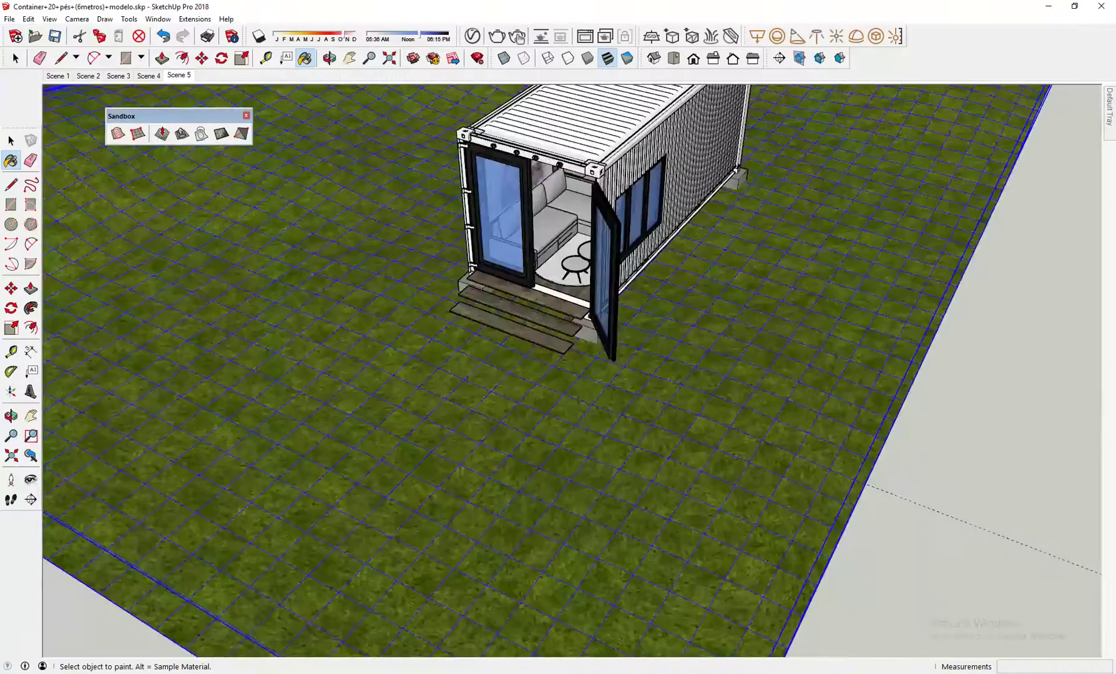
{"action": "mouse_move", "coordinate": [1110, 112]}
{"action": "left_click", "coordinate": [980, 337]}
{"action": "key", "text": "space"}
{"action": "left_click", "coordinate": [1000, 387]}
- Draw a deck beam's cross-section with a 10 cm side at the container's lower front corner
{"action": "left_click", "coordinate": [179, 75]}
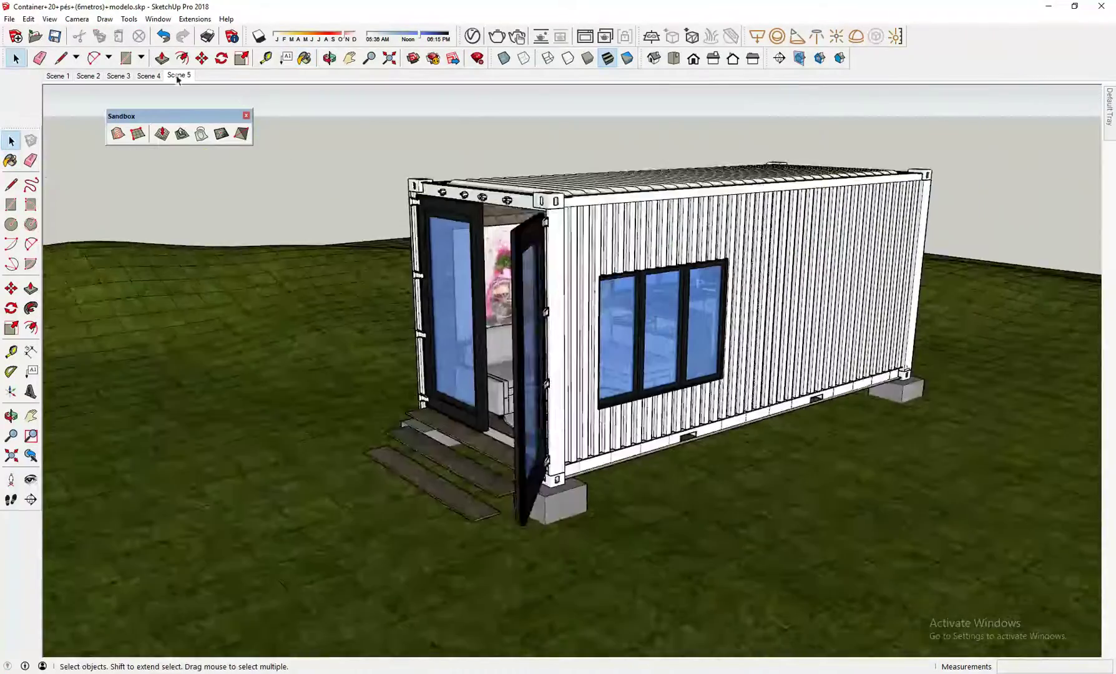
{"action": "middle_click_drag", "start_coordinate": [399, 350], "coordinate": [624, 475]}
{"action": "left_click", "coordinate": [13, 205]}
{"action": "scroll", "coordinate": [431, 453], "scroll_direction": "up", "scroll_amount": 5}
{"action": "left_click", "coordinate": [426, 459]}
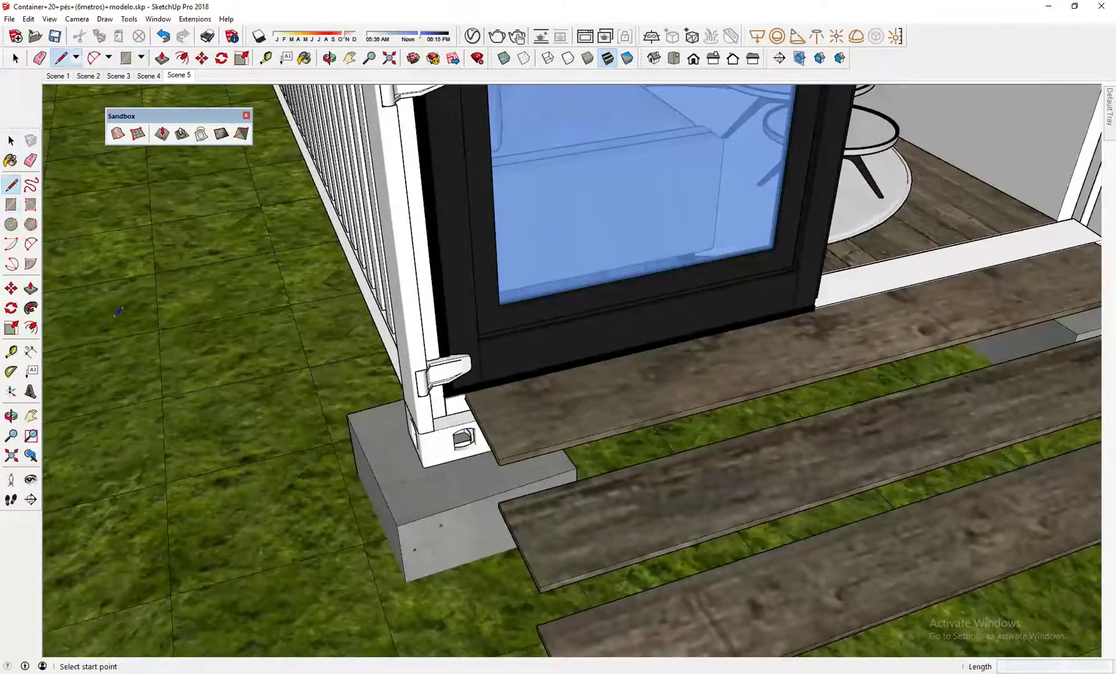
{"action": "left_click", "coordinate": [420, 476]}
{"action": "type", "text": "10"}
- Extrude the beam profile outward from the container past the entrance steps
{"action": "middle_click_drag", "start_coordinate": [431, 537], "coordinate": [433, 451]}
{"action": "double_click", "coordinate": [441, 453]}
{"action": "key", "text": "p"}
{"action": "left_click", "coordinate": [443, 454]}
{"action": "scroll", "coordinate": [687, 487], "scroll_direction": "down", "scroll_amount": 4}
{"action": "scroll", "coordinate": [877, 531], "scroll_direction": "up", "scroll_amount": 2}
{"action": "left_click", "coordinate": [888, 546]}
{"action": "key", "text": "space"}
- Rotate a copy of the beam to run across the entrance and fit its length between the front corners
{"action": "left_click", "coordinate": [433, 451]}
{"action": "key", "text": "m"}
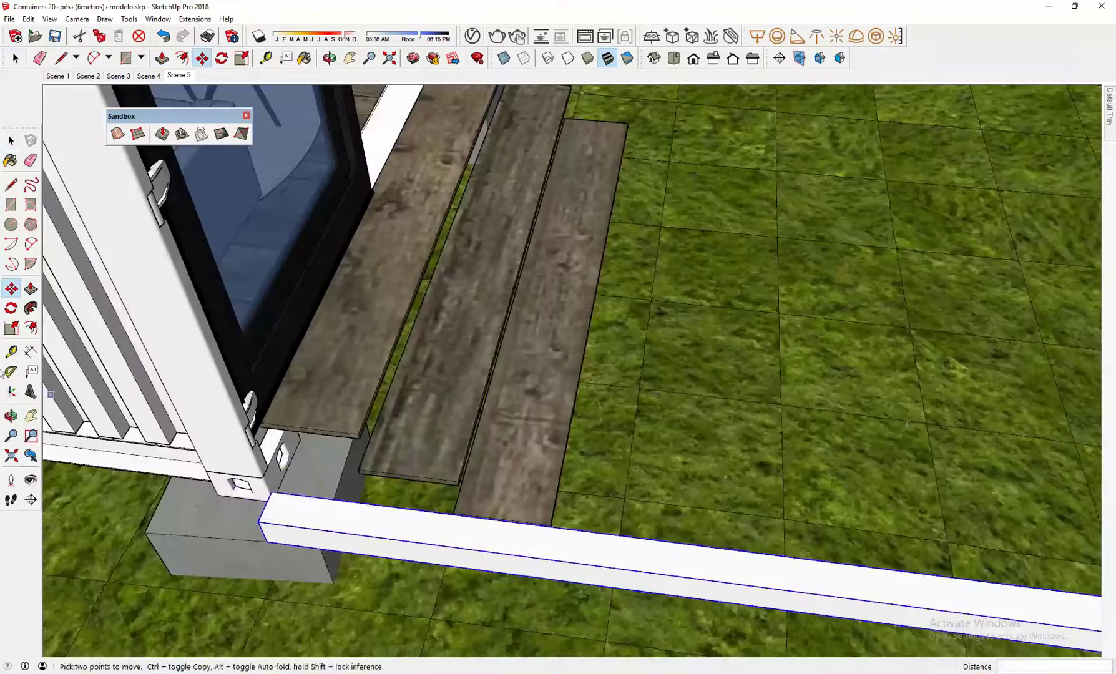
{"action": "key", "text": "q"}
{"action": "key", "text": "space"}
{"action": "double_click", "coordinate": [562, 259]}
{"action": "key", "text": "p"}
{"action": "key", "text": "space"}
{"action": "scroll", "coordinate": [727, 372], "scroll_direction": "up", "scroll_amount": 2}
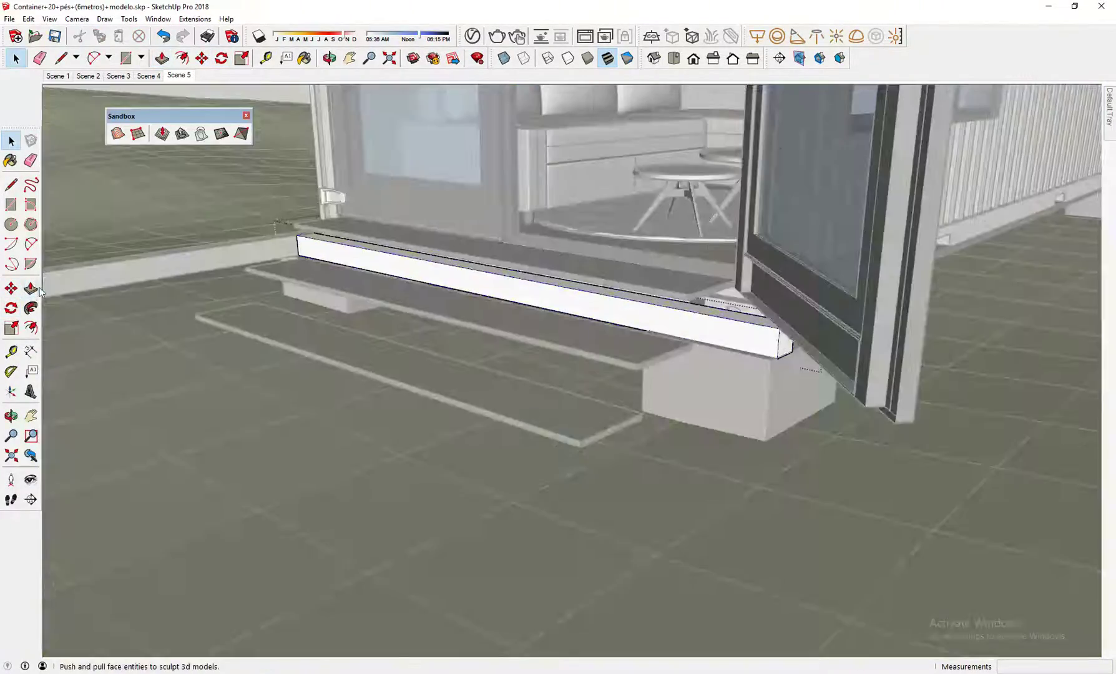
{"action": "key", "text": "p"}
{"action": "left_click", "coordinate": [725, 327]}
{"action": "key", "text": "space"}
- Copy the outward side beam to the container's opposite front corner
{"action": "left_click", "coordinate": [374, 309]}
{"action": "key", "text": "m"}
{"action": "left_click", "coordinate": [430, 275]}
{"action": "key", "text": "ctrl"}
{"action": "left_click", "coordinate": [928, 367]}
{"action": "key", "text": "space"}
{"action": "middle_click_drag", "start_coordinate": [928, 367], "coordinate": [1000, 342]}
{"action": "key", "text": "m"}
{"action": "key", "text": "space"}
- Move the two lower step planks away from the entrance to the outer side of the new side beam
{"action": "left_click", "coordinate": [602, 329]}
{"action": "middle_click_drag", "start_coordinate": [601, 330], "coordinate": [526, 379]}
{"action": "key", "text": "space"}
{"action": "left_click", "coordinate": [568, 406]}
{"action": "left_click", "coordinate": [475, 418], "text": "shift"}
{"action": "left_click", "coordinate": [12, 289]}
{"action": "left_click", "coordinate": [487, 425]}
{"action": "left_click", "coordinate": [736, 537]}
{"action": "middle_click_drag", "start_coordinate": [737, 537], "coordinate": [457, 417]}
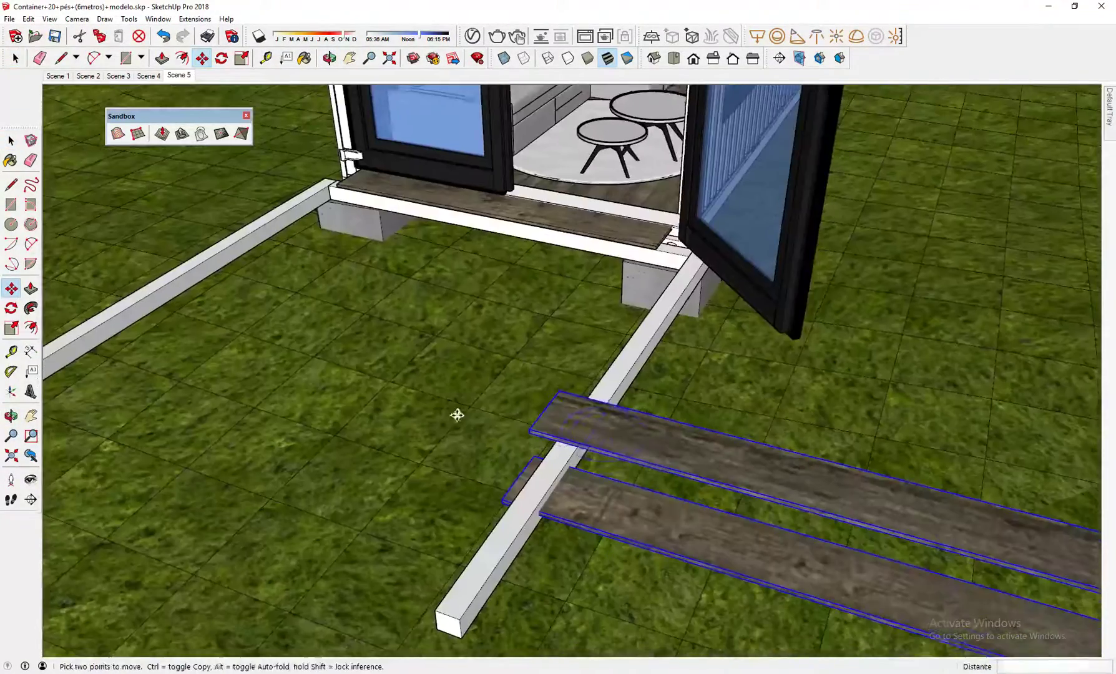
- Rotate the two step planks 90 degrees so they run parallel to the side beam
{"action": "key", "text": "q"}
{"action": "left_click", "coordinate": [603, 431]}
{"action": "left_click", "coordinate": [718, 464]}
{"action": "type", "text": "90"}
{"action": "key", "text": "Return"}
- Move the two rotated step planks to the outer end of the side beam
{"action": "left_click", "coordinate": [463, 623]}
{"action": "middle_click_drag", "start_coordinate": [464, 623], "coordinate": [501, 329]}
{"action": "left_click", "coordinate": [501, 329]}
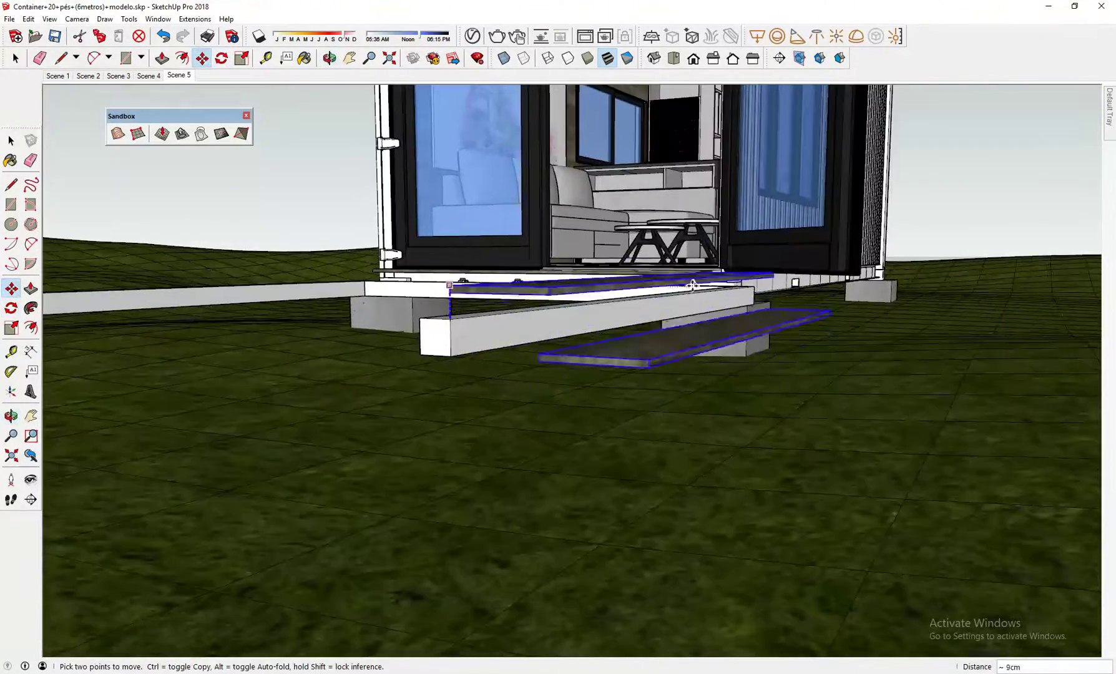
- Extend the entrance plank to the side beam's outer face and place a guide line along the plank's length
{"action": "middle_click_drag", "start_coordinate": [612, 294], "coordinate": [720, 359]}
{"action": "scroll", "coordinate": [437, 300], "scroll_direction": "up", "scroll_amount": 4}
{"action": "double_click", "coordinate": [412, 294]}
{"action": "key", "text": "p"}
{"action": "left_click", "coordinate": [408, 312]}
{"action": "middle_click_drag", "start_coordinate": [407, 310], "coordinate": [448, 480]}
{"action": "key", "text": "m"}
{"action": "key", "text": "t"}
{"action": "key", "text": "space"}
- Narrow the entrance plank by pushing its outer long side back to the guide line
{"action": "double_click", "coordinate": [531, 462]}
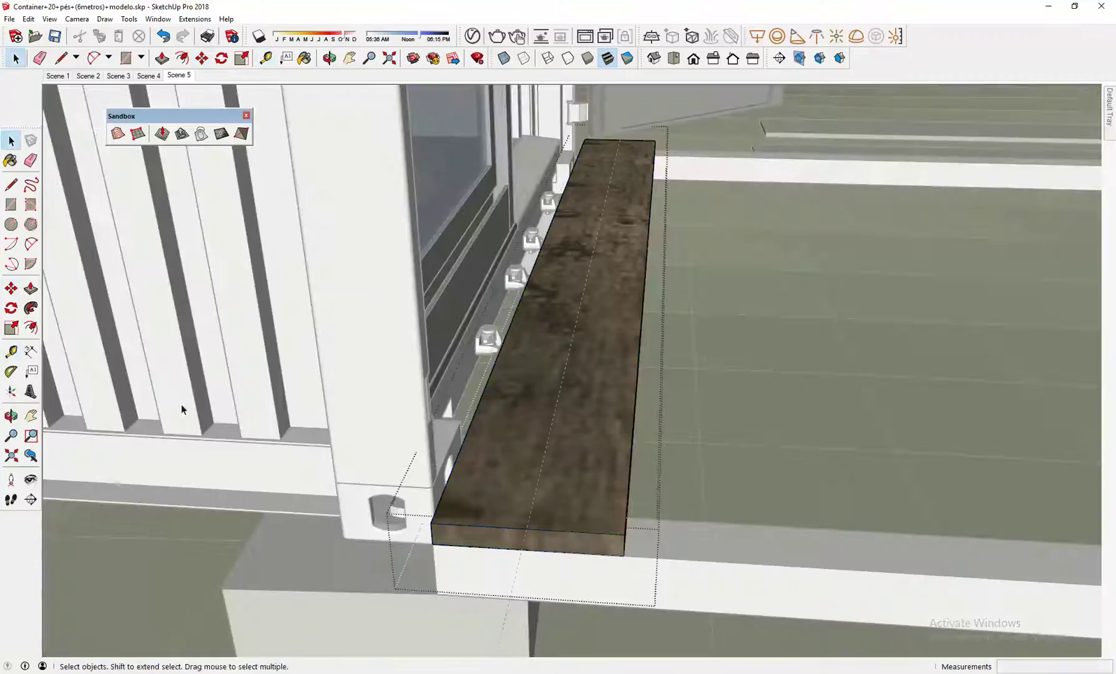
{"action": "key", "text": "p"}
{"action": "middle_click_drag", "start_coordinate": [182, 409], "coordinate": [760, 324]}
{"action": "left_click", "coordinate": [513, 565]}
{"action": "scroll", "coordinate": [760, 324], "scroll_direction": "down", "scroll_amount": 5}
- Convert the narrowed entrance plank group into a component
{"action": "scroll", "coordinate": [581, 324], "scroll_direction": "up", "scroll_amount": 10}
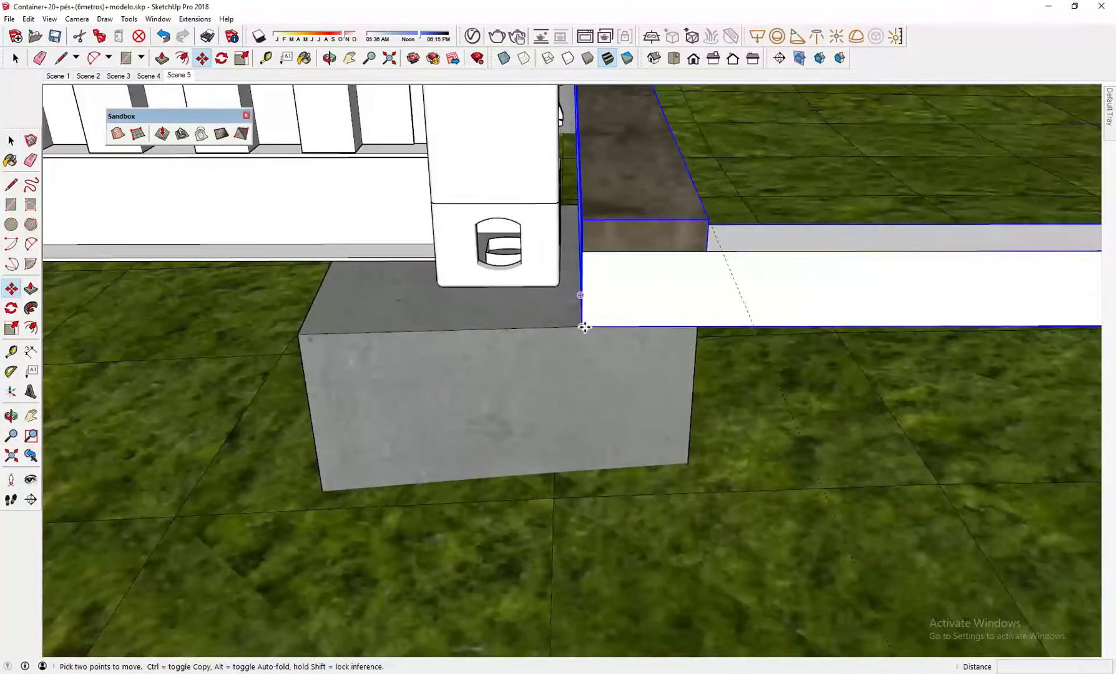
{"action": "middle_click_drag", "start_coordinate": [581, 324], "coordinate": [450, 312]}
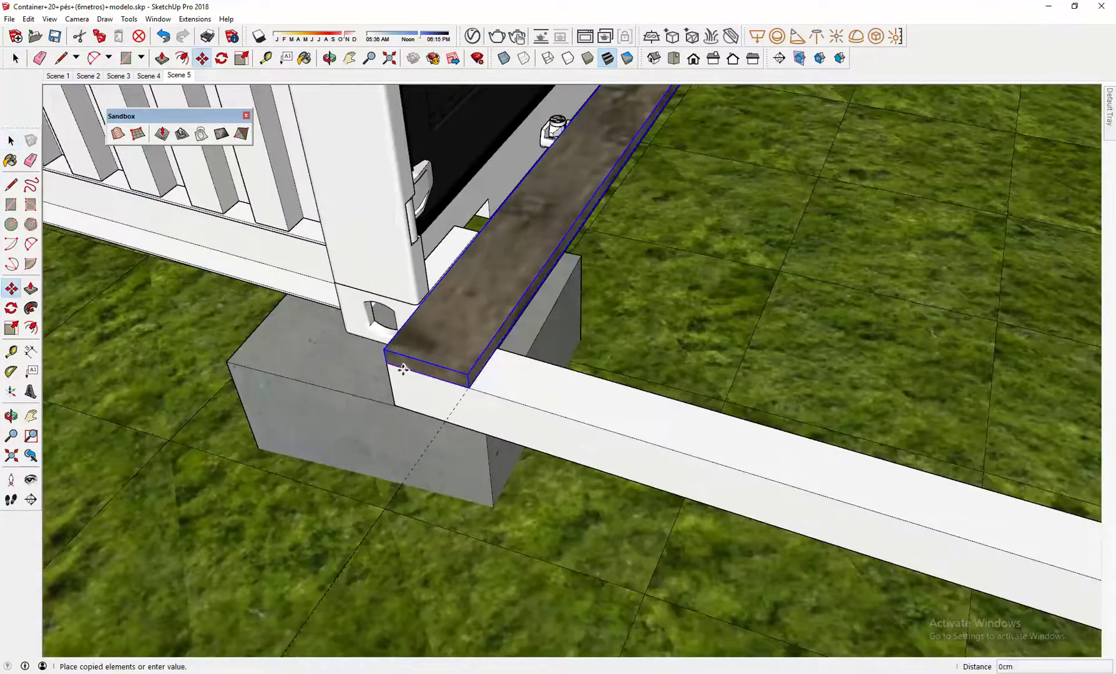
{"action": "right_click", "coordinate": [467, 356]}
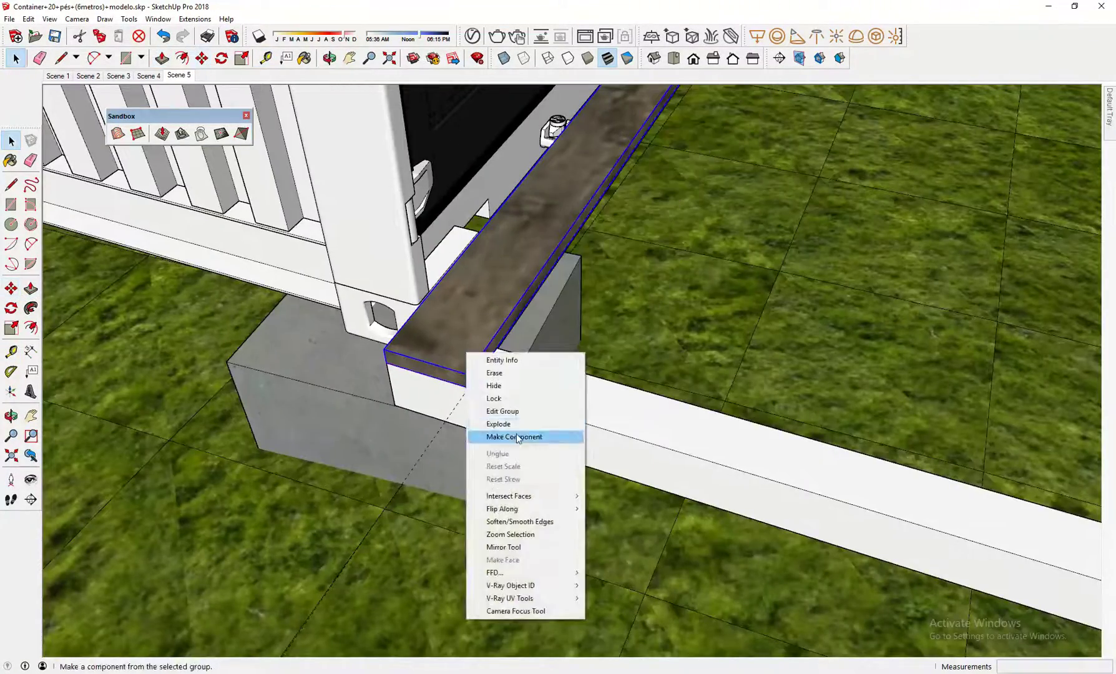
{"action": "left_click", "coordinate": [523, 438]}
{"action": "left_click", "coordinate": [649, 487]}
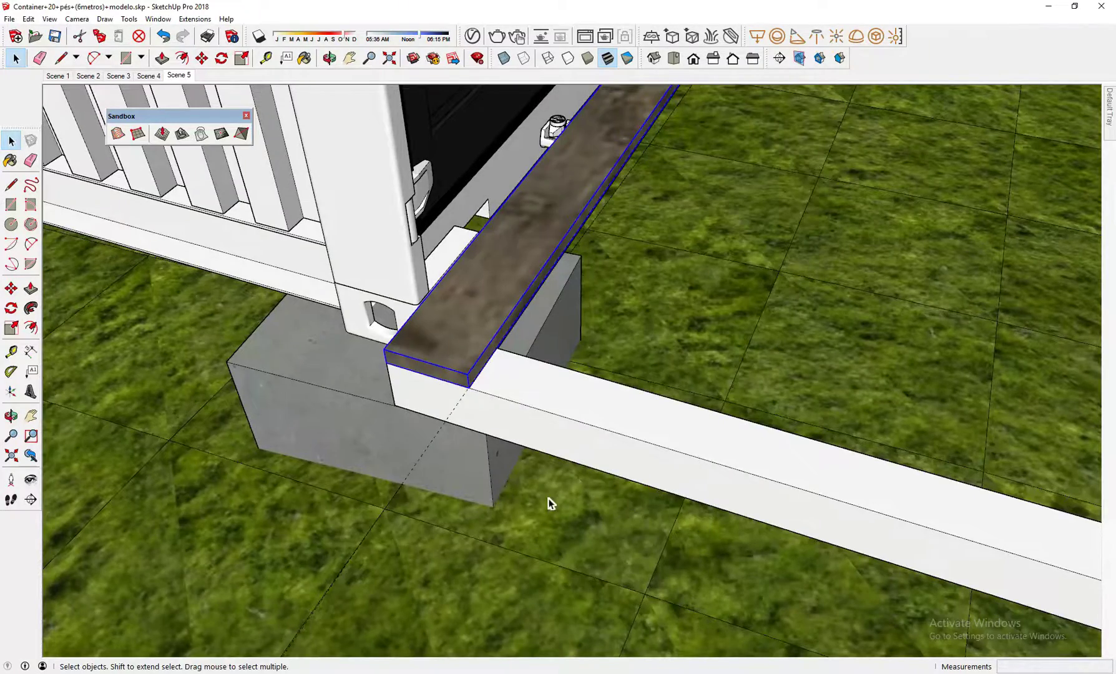
- Copy the two concrete foundation blocks at the container's front to the outer corners of the deck frame
{"action": "middle_click_drag", "start_coordinate": [548, 503], "coordinate": [319, 423]}
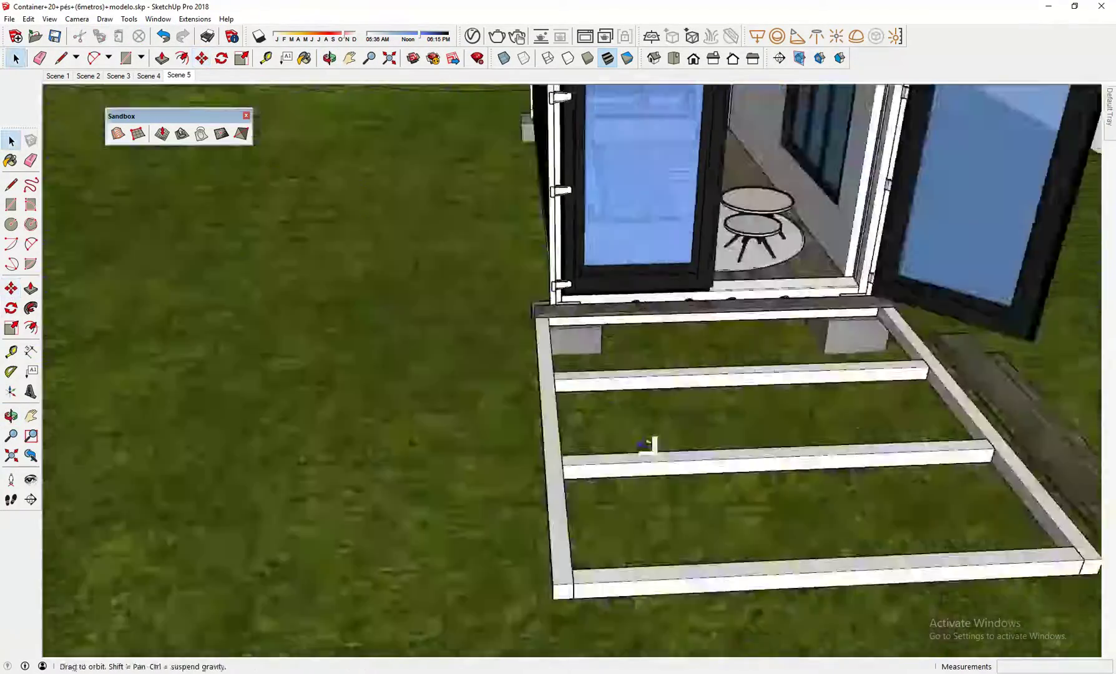
{"action": "middle_click_drag", "start_coordinate": [650, 445], "coordinate": [562, 312]}
{"action": "left_click", "coordinate": [493, 317]}
{"action": "left_click", "coordinate": [798, 327], "text": "shift"}
{"action": "key", "text": "m"}
{"action": "middle_click_drag", "start_coordinate": [797, 326], "coordinate": [717, 369]}
{"action": "left_click", "coordinate": [718, 369]}
{"action": "key", "text": "ctrl"}
{"action": "left_click", "coordinate": [620, 429]}
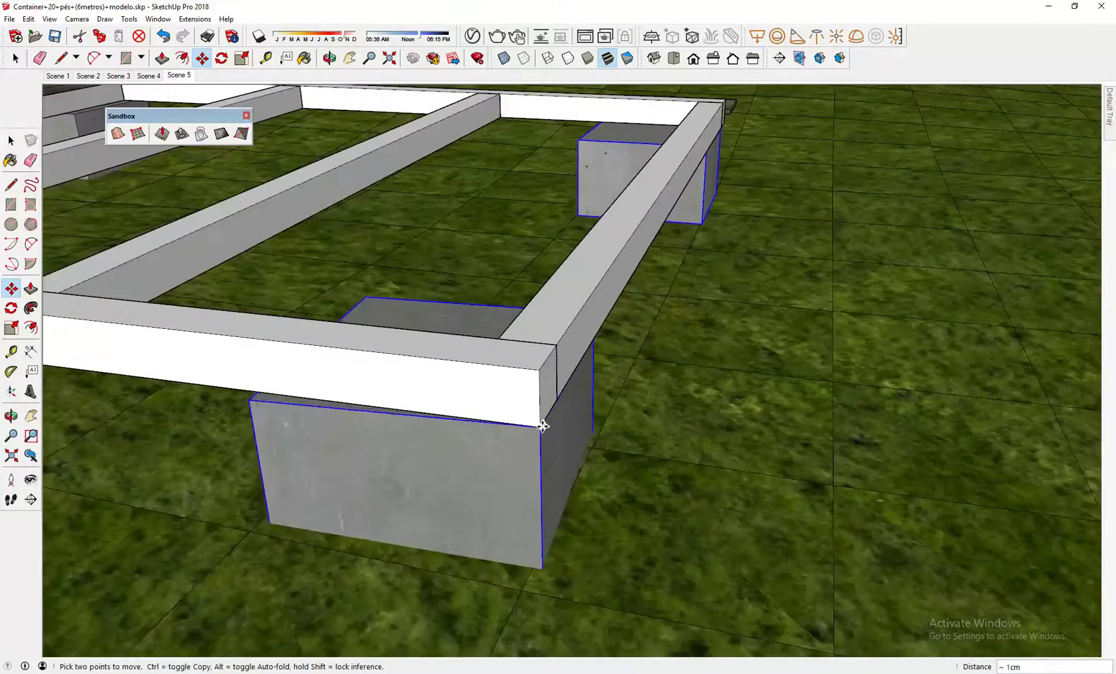
{"action": "left_click", "coordinate": [542, 427]}
{"action": "key", "text": "space"}
- Copy the plank component 16 cm outward and repeat the copy 15 times to cover the deck frame
{"action": "scroll", "coordinate": [542, 427], "scroll_direction": "down", "scroll_amount": 5}
{"action": "middle_click_drag", "start_coordinate": [542, 427], "coordinate": [550, 575]}
{"action": "left_click", "coordinate": [369, 428]}
{"action": "key", "text": "m"}
{"action": "left_click", "coordinate": [440, 548]}
{"action": "key", "text": "ctrl"}
{"action": "type", "text": "16"}
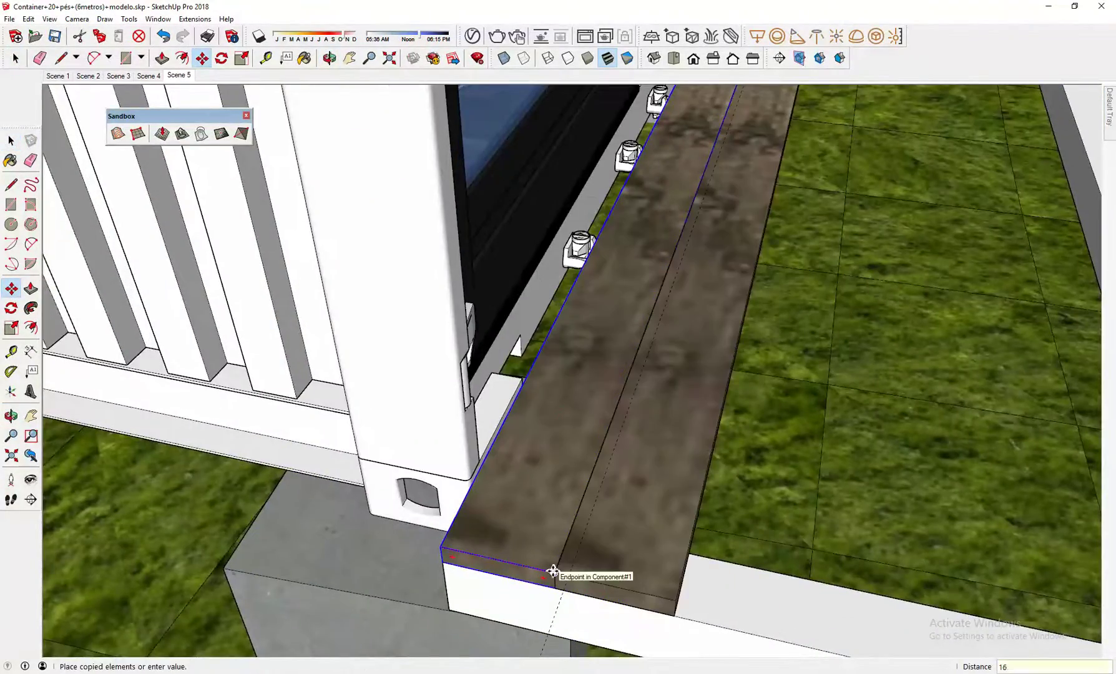
{"action": "key", "text": "Return"}
{"action": "type", "text": "*15"}
{"action": "key", "text": "Return"}
- Vary the wood texture on a first group of scattered deck planks
{"action": "scroll", "coordinate": [628, 516], "scroll_direction": "down", "scroll_amount": 5}
{"action": "middle_click_drag", "start_coordinate": [477, 479], "coordinate": [531, 414]}
{"action": "key", "text": "space"}
{"action": "left_click", "coordinate": [531, 415], "text": "shift"}
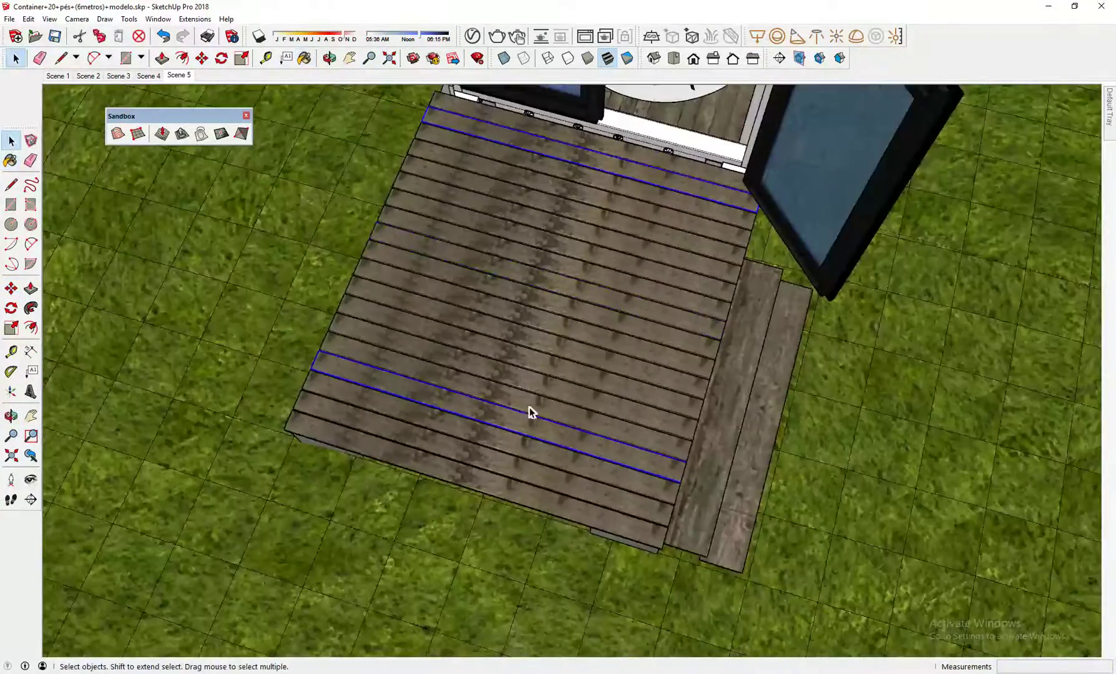
{"action": "left_click", "coordinate": [519, 297], "text": "shift"}
{"action": "key", "text": "s"}
{"action": "left_click_drag", "start_coordinate": [381, 319], "coordinate": [513, 206]}
{"action": "key", "text": "space"}
{"action": "middle_click_drag", "start_coordinate": [513, 207], "coordinate": [734, 309]}
- Make a second group of scattered deck planks unique and reposition their wood texture
{"action": "left_click", "coordinate": [309, 397]}
{"action": "left_click", "coordinate": [438, 398], "text": "shift"}
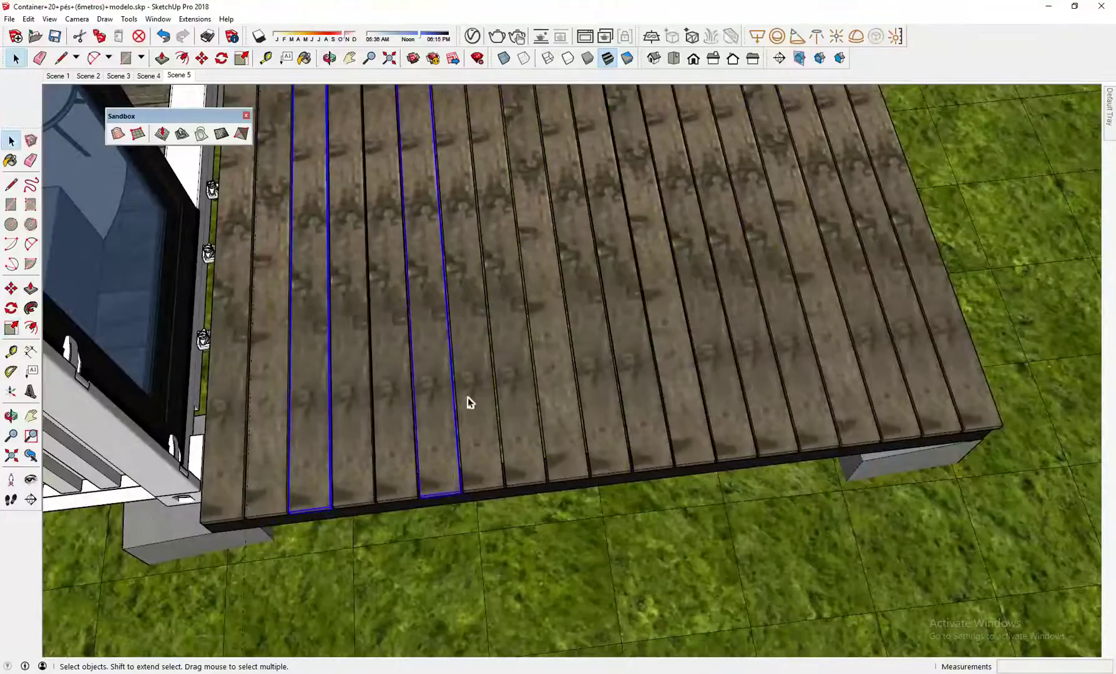
{"action": "right_click", "coordinate": [618, 381]}
{"action": "left_click", "coordinate": [643, 192]}
{"action": "double_click", "coordinate": [585, 273]}
{"action": "right_click", "coordinate": [586, 272]}
{"action": "left_click", "coordinate": [721, 426]}
{"action": "scroll", "coordinate": [637, 437], "scroll_direction": "up", "scroll_amount": 4}
{"action": "key", "text": "Escape"}
{"action": "scroll", "coordinate": [375, 464], "scroll_direction": "down", "scroll_amount": 6}
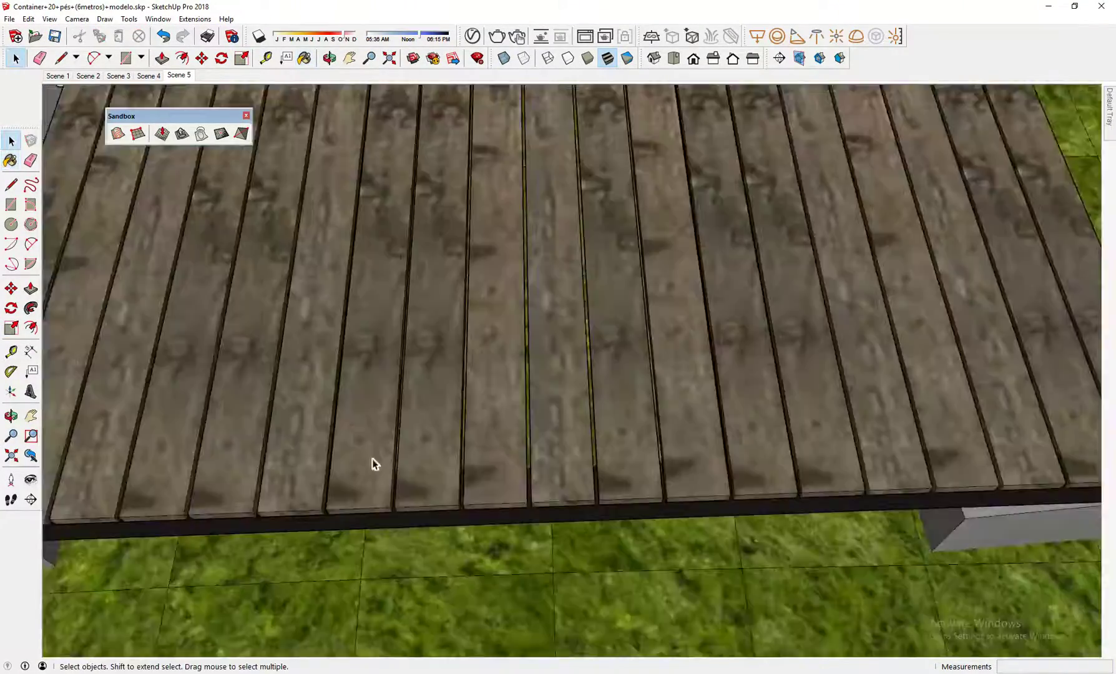
- Make a third group of deck planks unique and shift the wood texture's position on them
{"action": "left_click", "coordinate": [727, 281], "text": "shift"}
{"action": "left_click", "coordinate": [588, 300], "text": "shift"}
{"action": "right_click", "coordinate": [591, 302]}
{"action": "left_click", "coordinate": [654, 426]}
{"action": "double_click", "coordinate": [589, 299]}
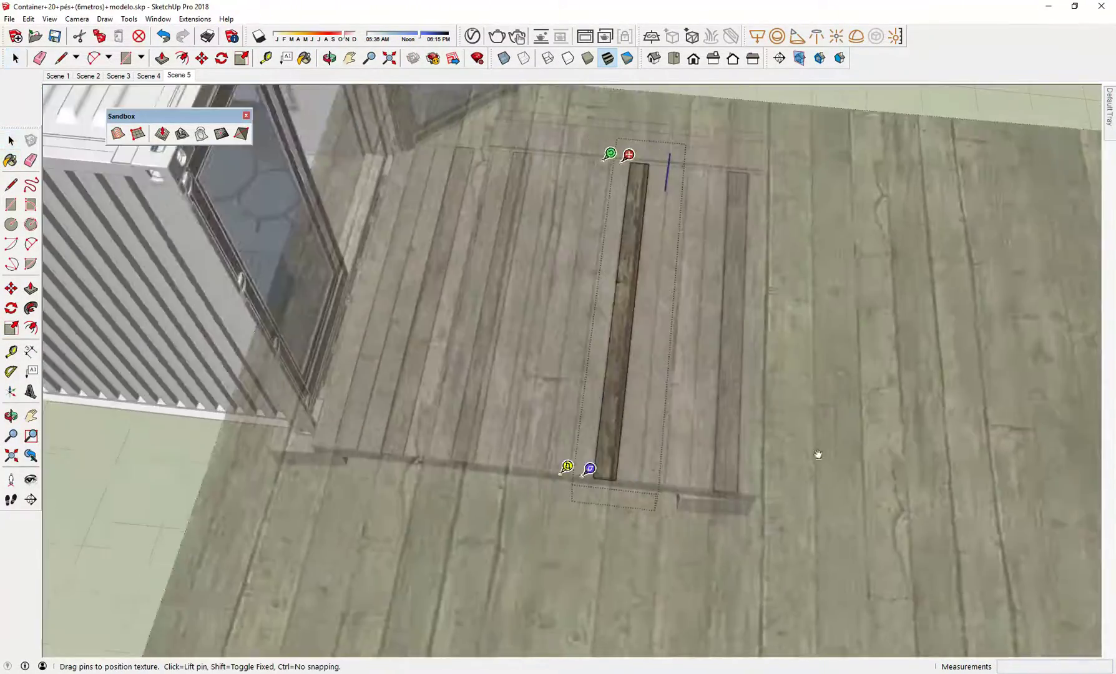
{"action": "key", "text": "b"}
{"action": "key", "text": "space"}
{"action": "scroll", "coordinate": [523, 415], "scroll_direction": "down", "scroll_amount": 5}
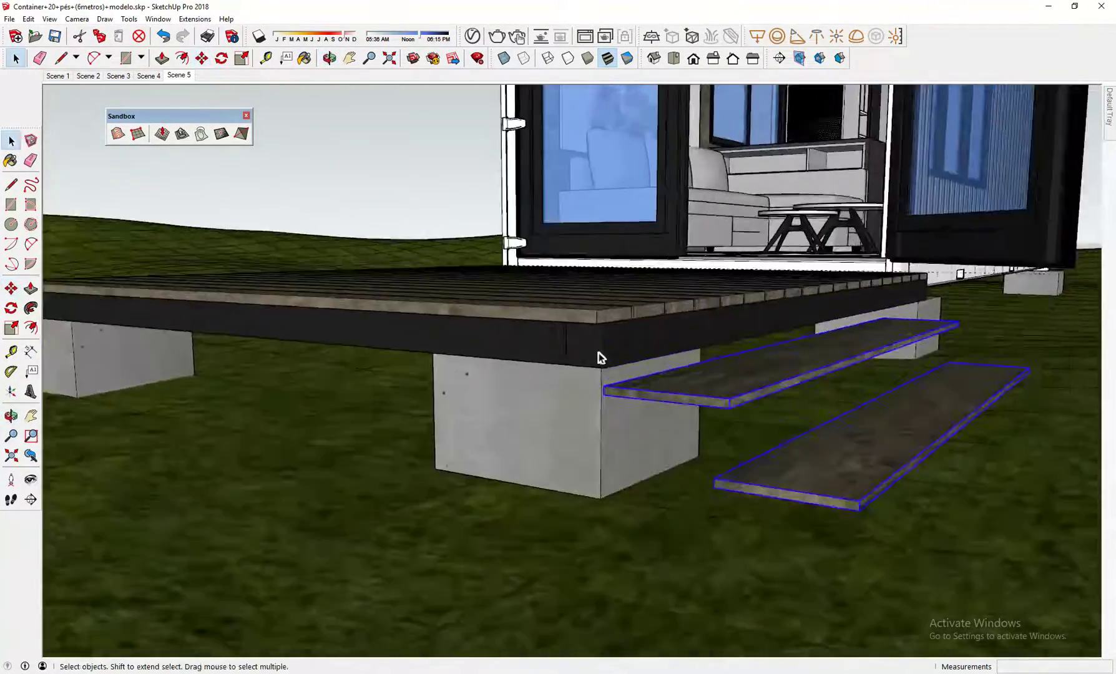
- Copy the deck's dark side beam and rotate it to project outward perpendicular to the deck edge beside the step planks
{"action": "middle_click_drag", "start_coordinate": [600, 358], "coordinate": [392, 390]}
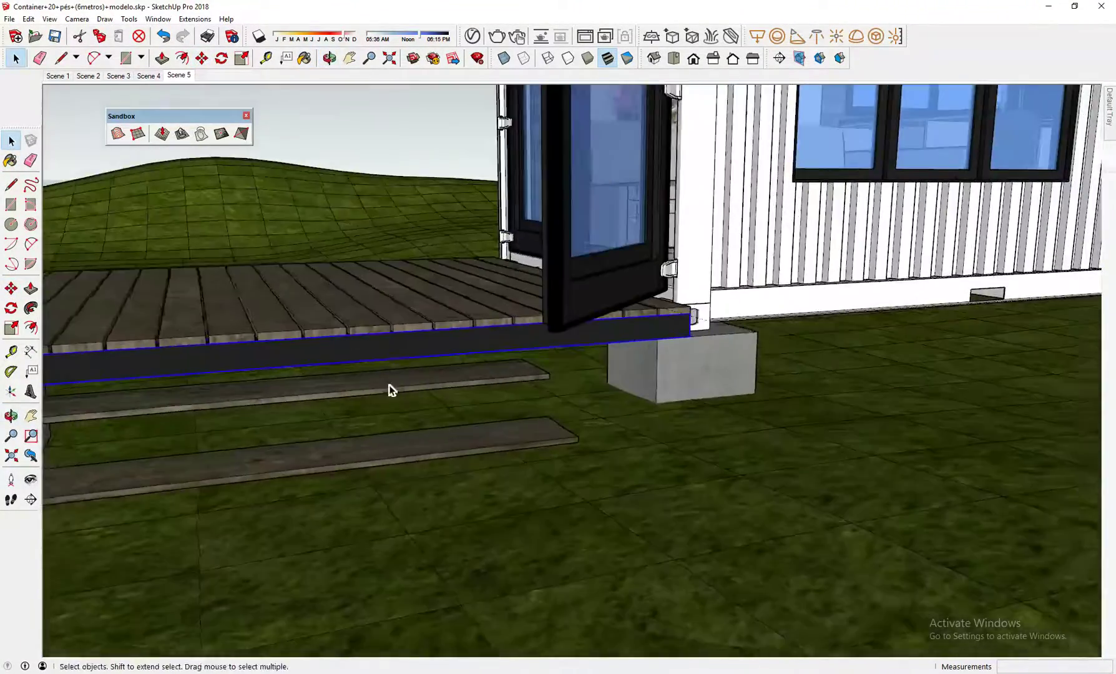
{"action": "key", "text": "m"}
{"action": "left_click", "coordinate": [170, 453]}
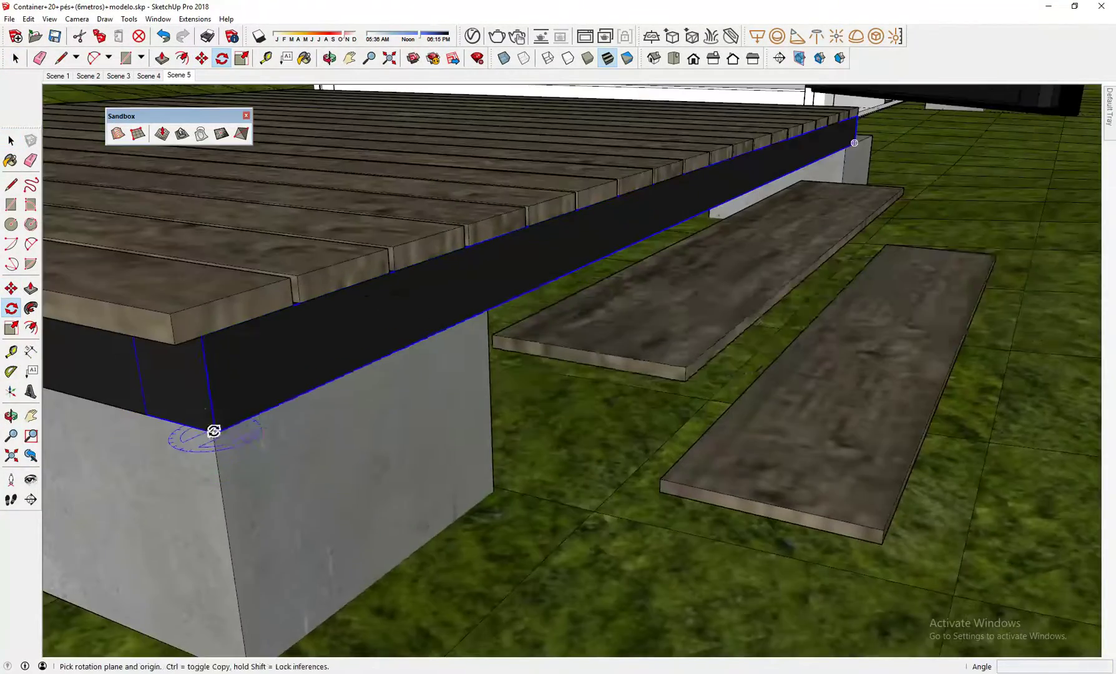
{"action": "middle_click_drag", "start_coordinate": [211, 431], "coordinate": [105, 277]}
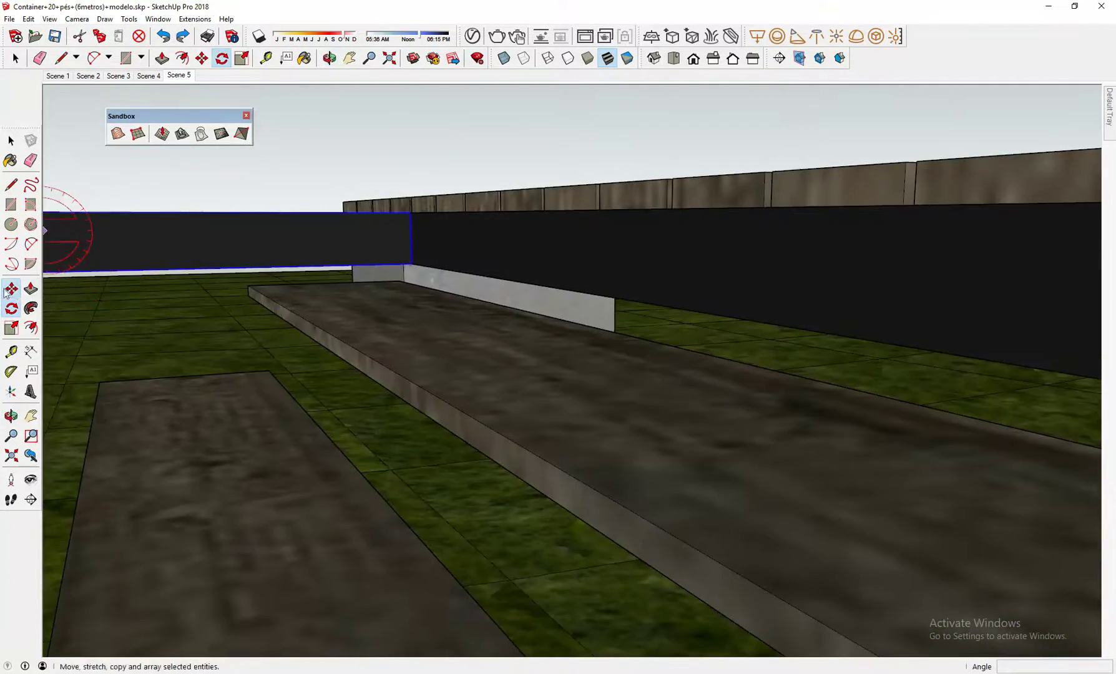
- Tilt the projecting beam about 32.2 degrees as a stringer under the step planks and copy it to their other end
{"action": "left_click", "coordinate": [8, 291]}
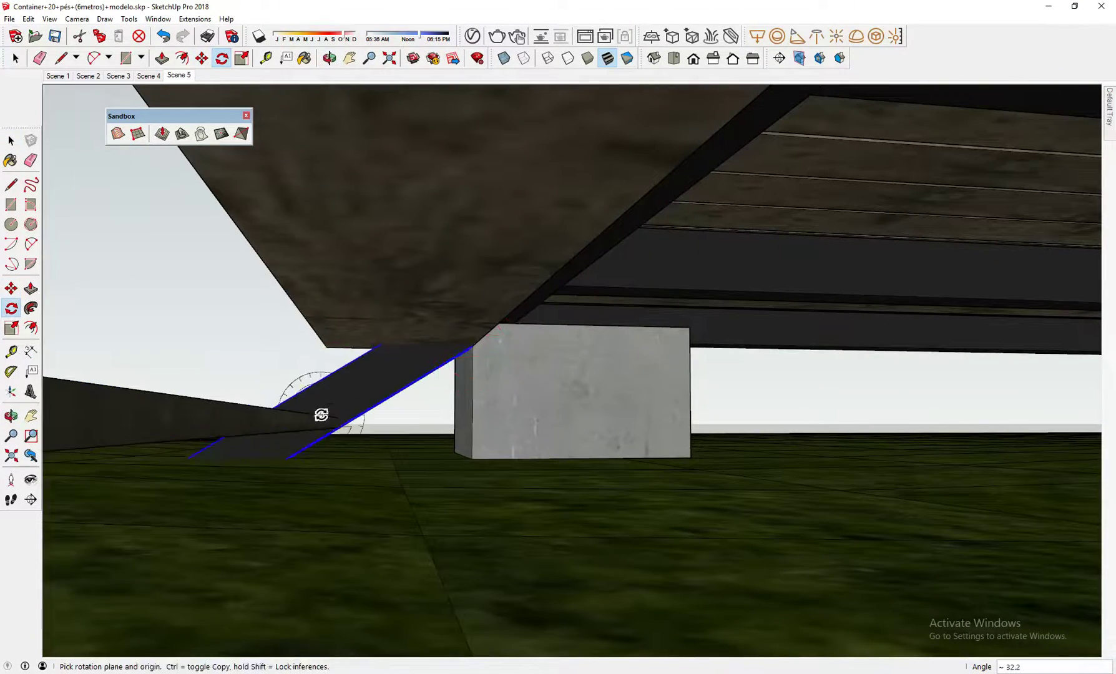
{"action": "key", "text": "m"}
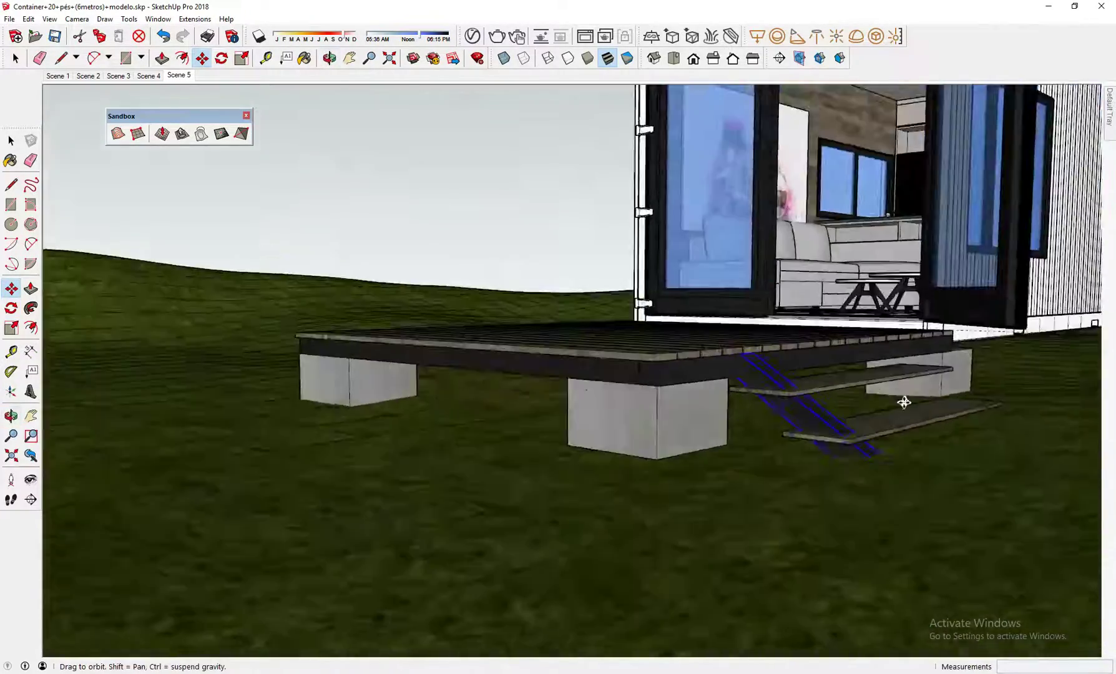
{"action": "middle_click_drag", "start_coordinate": [905, 403], "coordinate": [761, 451]}
{"action": "left_click", "coordinate": [708, 389]}
{"action": "key", "text": "space"}
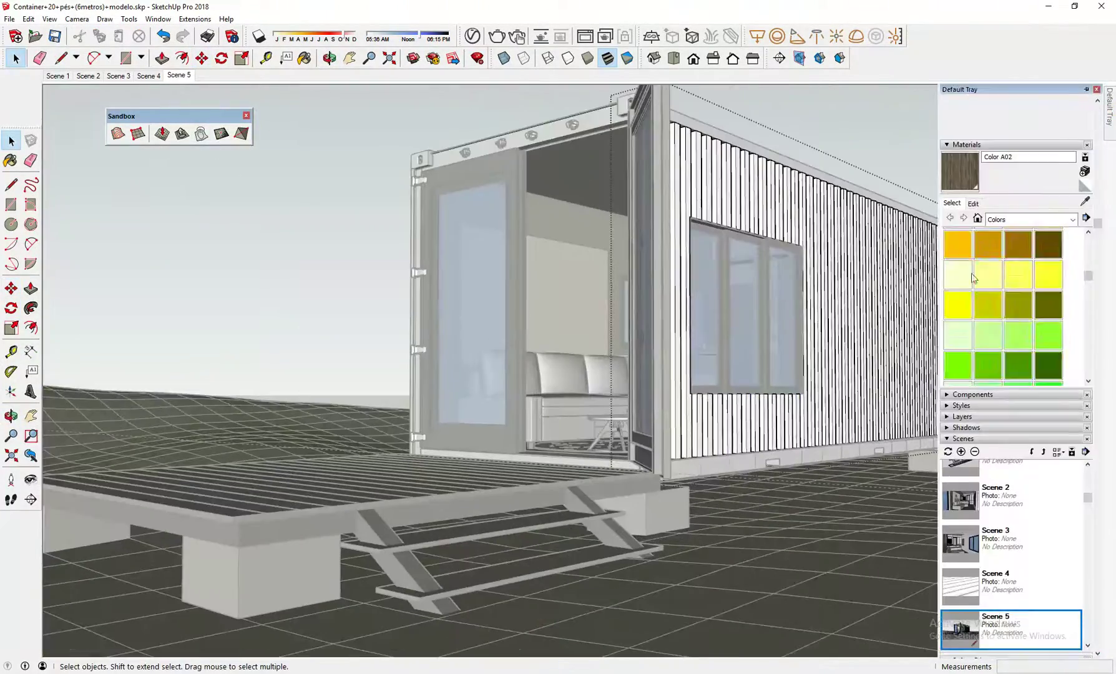
- Paint the container's outer frame and its lower corner casting dark grey
{"action": "left_click", "coordinate": [972, 278]}
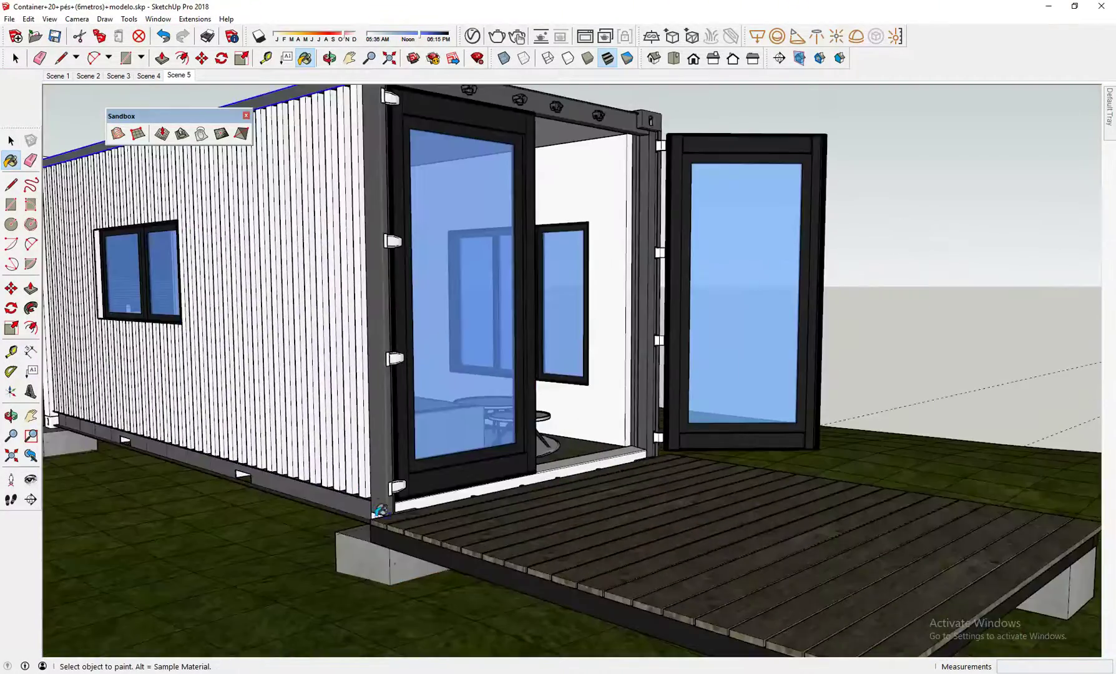
{"action": "middle_click_drag", "start_coordinate": [382, 512], "coordinate": [119, 499]}
{"action": "scroll", "coordinate": [867, 444], "scroll_direction": "up", "scroll_amount": 6}
{"action": "middle_click_drag", "start_coordinate": [868, 444], "coordinate": [856, 456]}
{"action": "key", "text": "space"}
{"action": "left_click", "coordinate": [855, 457]}
{"action": "key", "text": "b"}
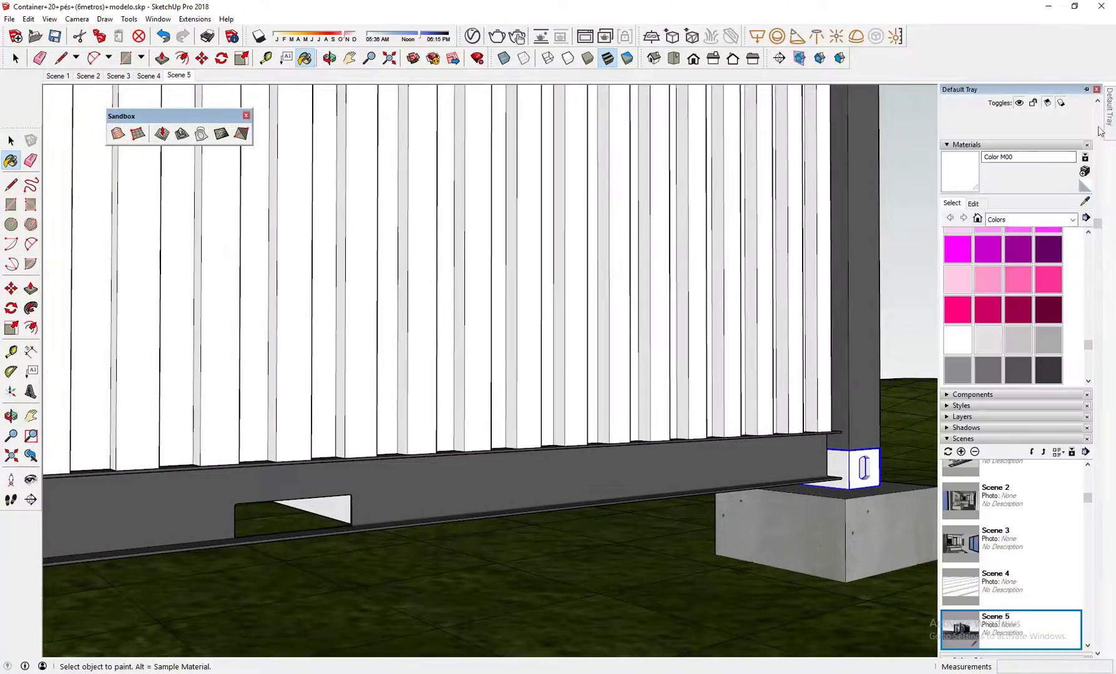
{"action": "key", "text": "space"}
{"action": "double_click", "coordinate": [852, 460]}
{"action": "key", "text": "b"}
{"action": "left_click", "coordinate": [852, 461]}
{"action": "key", "text": "space"}
{"action": "key", "text": "b"}
- Paint the container's upper corner casting dark grey to match the frame
{"action": "middle_click_drag", "start_coordinate": [633, 449], "coordinate": [206, 328]}
{"action": "scroll", "coordinate": [732, 243], "scroll_direction": "up", "scroll_amount": 6}
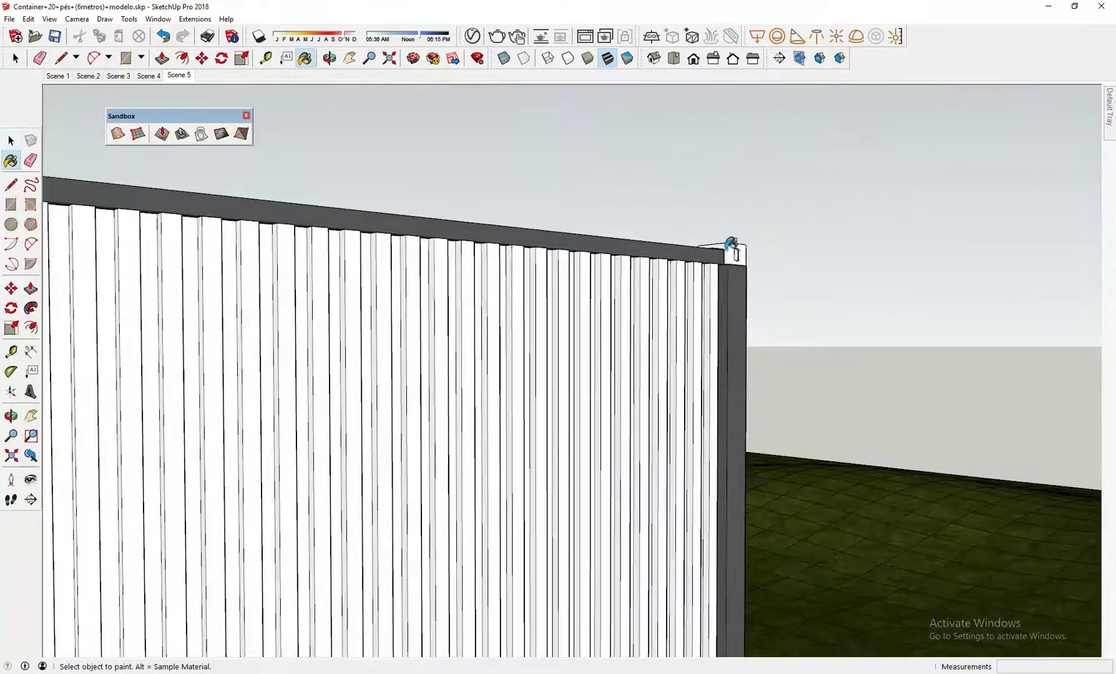
{"action": "scroll", "coordinate": [731, 243], "scroll_direction": "up", "scroll_amount": 3}
{"action": "left_click", "coordinate": [731, 245]}
- Paint the container's corrugated side walls orange and return to the Scene 5 view
{"action": "middle_click_drag", "start_coordinate": [732, 245], "coordinate": [655, 387]}
{"action": "scroll", "coordinate": [656, 387], "scroll_direction": "up", "scroll_amount": 4}
{"action": "key", "text": "space"}
{"action": "left_click", "coordinate": [656, 387]}
{"action": "key", "text": "space"}
{"action": "scroll", "coordinate": [668, 463], "scroll_direction": "down", "scroll_amount": 4}
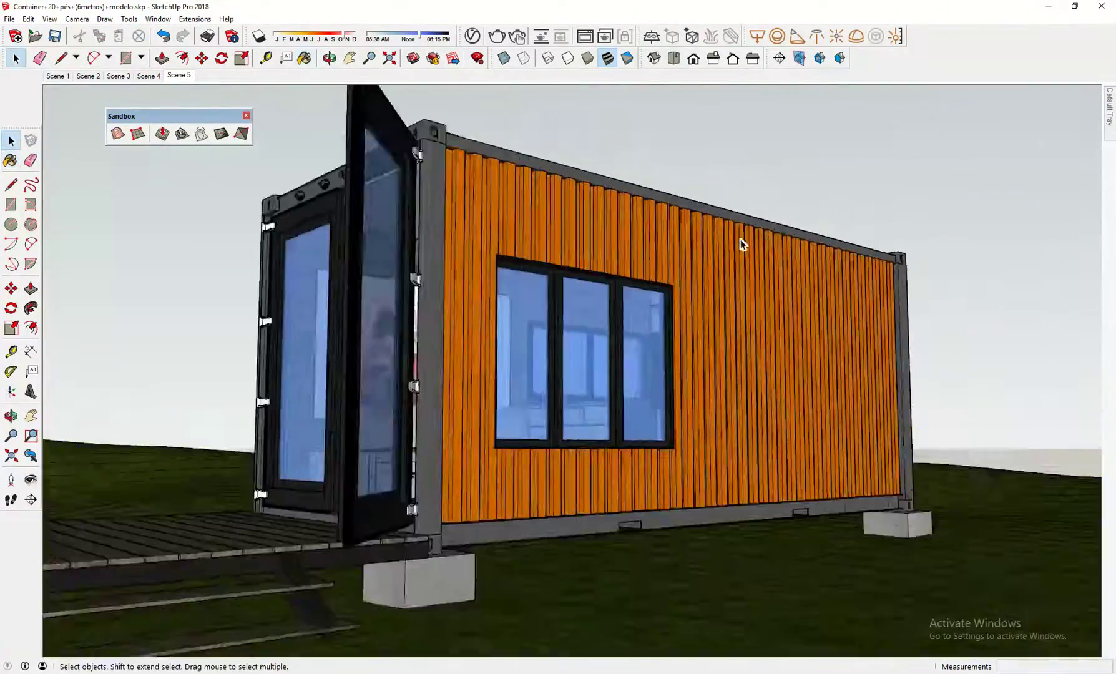
{"action": "left_click", "coordinate": [179, 75]}
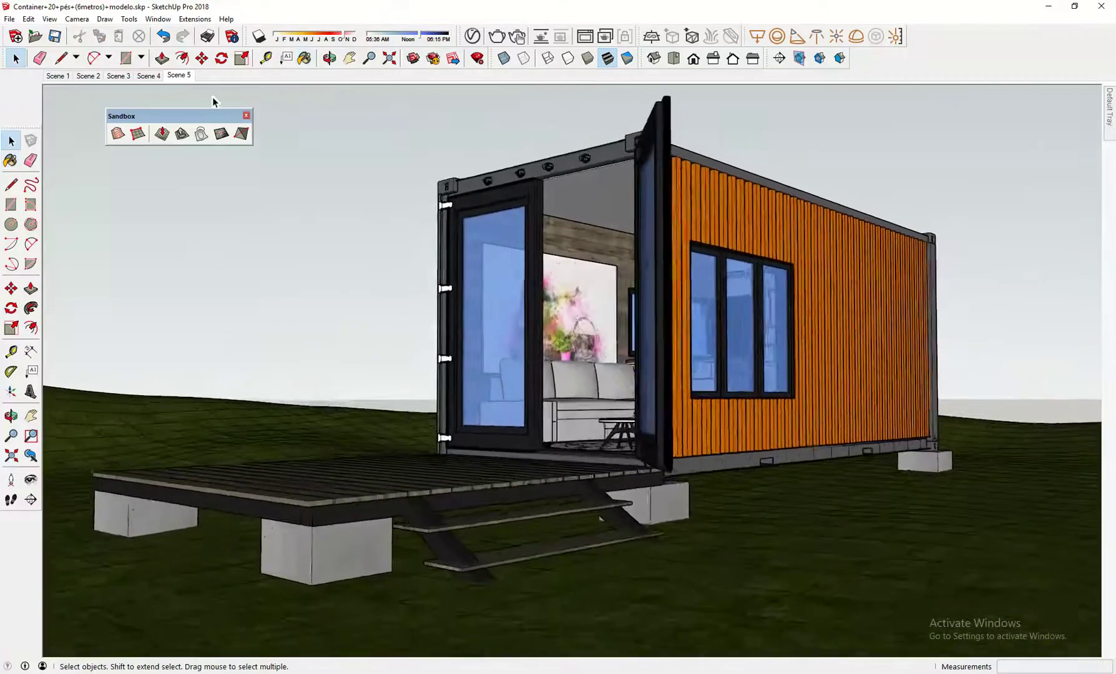
{"action": "scroll", "coordinate": [465, 299], "scroll_direction": "up", "scroll_amount": 5}
{"action": "middle_click_drag", "start_coordinate": [456, 275], "coordinate": [519, 306]}
{"action": "double_click", "coordinate": [527, 310]}
{"action": "key", "text": "space"}
{"action": "scroll", "coordinate": [521, 306], "scroll_direction": "down", "scroll_amount": 5}
{"action": "left_click", "coordinate": [179, 76]}
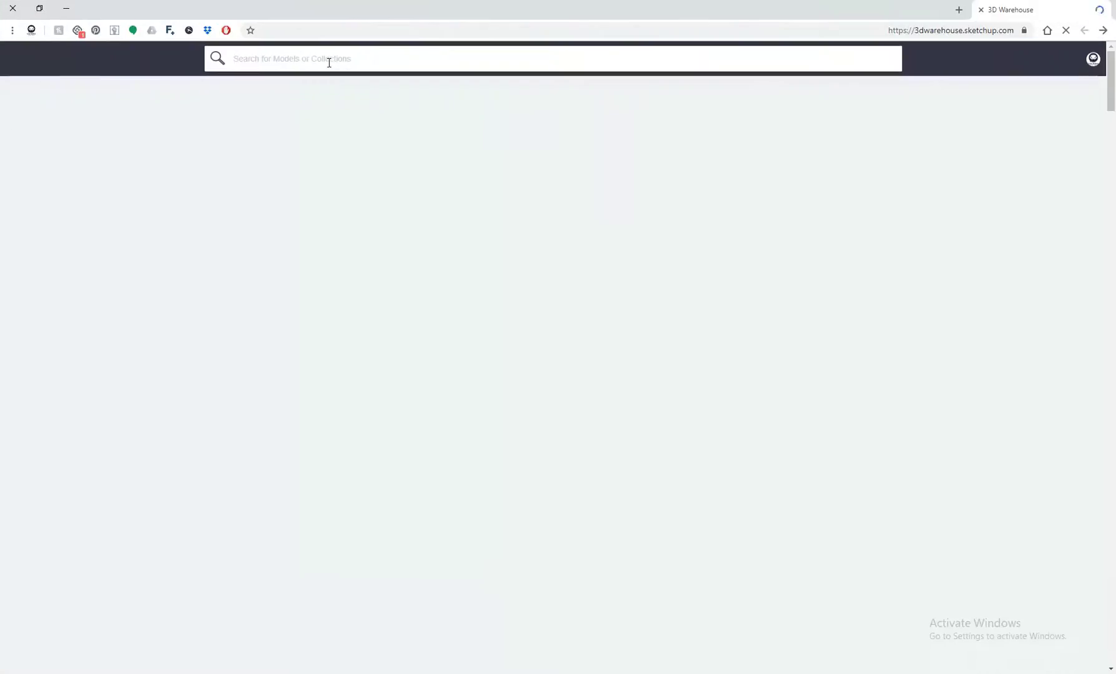
- Switch to 3D Warehouse in the browser and search for "tree", refining the search to "tree vray"
{"action": "type", "text": "tree"}
{"action": "type", "text": "vray"}
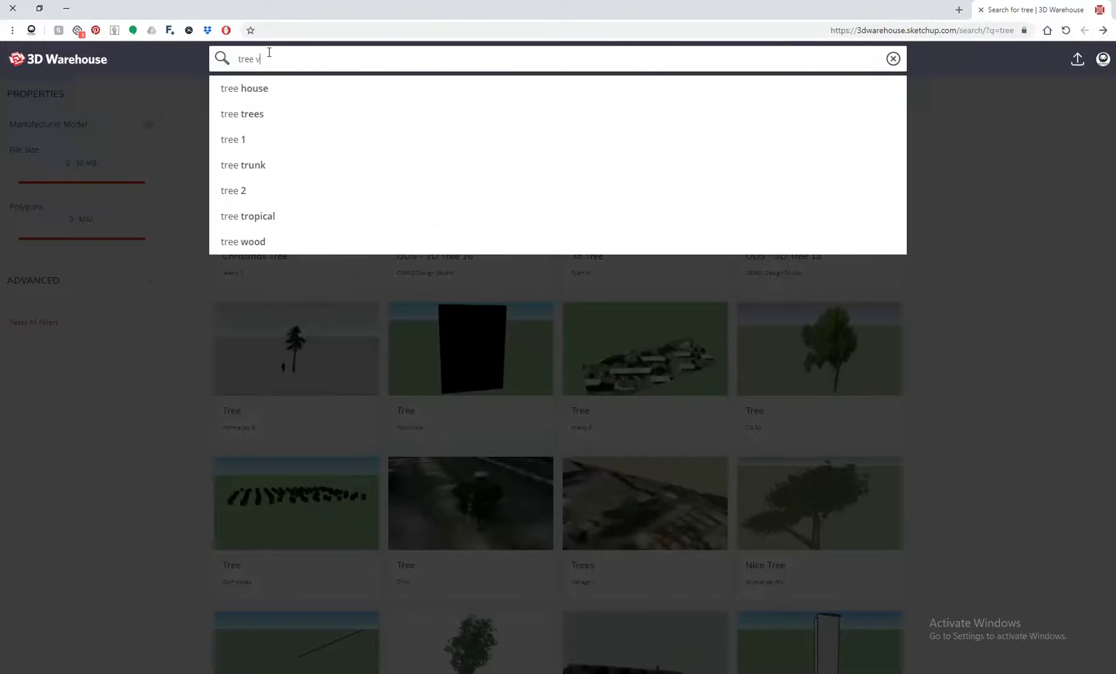
{"action": "key", "text": "Return"}
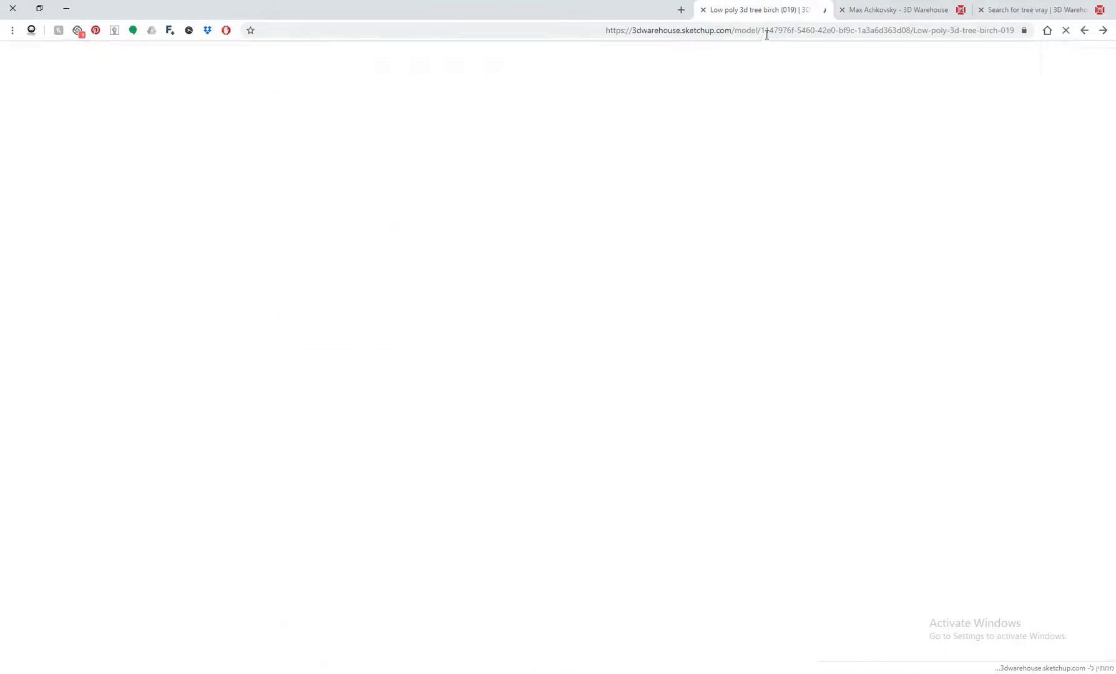
- Browse the model creator's collection and open the 2D Tree 15, 2D Tree 16 and 2D Tree 19 models in separate tabs
{"action": "scroll", "coordinate": [593, 163], "scroll_direction": "down", "scroll_amount": 20}
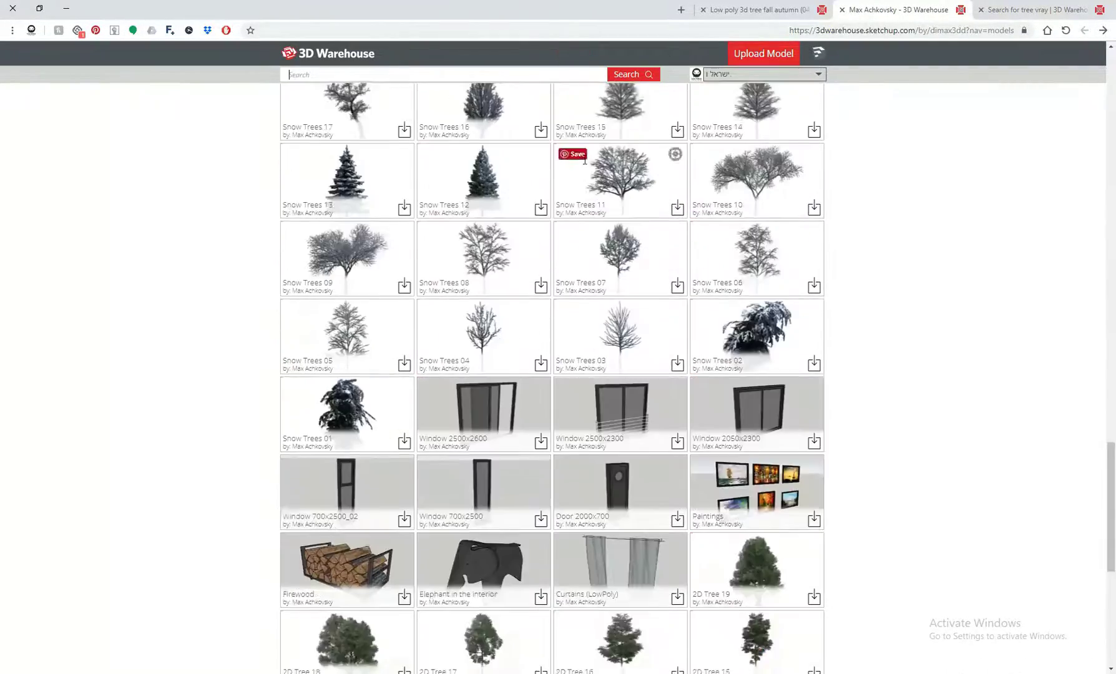
{"action": "middle_click", "coordinate": [758, 330]}
{"action": "scroll", "coordinate": [758, 312], "scroll_direction": "down", "scroll_amount": 3}
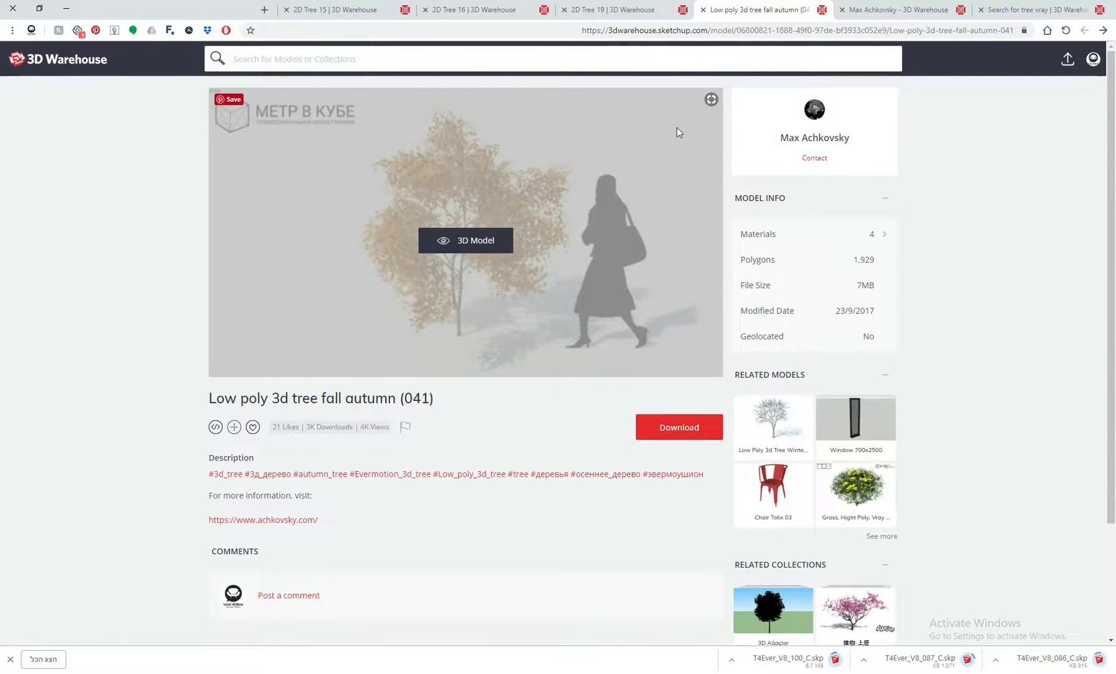
{"action": "scroll", "coordinate": [676, 127], "scroll_direction": "down", "scroll_amount": 2}
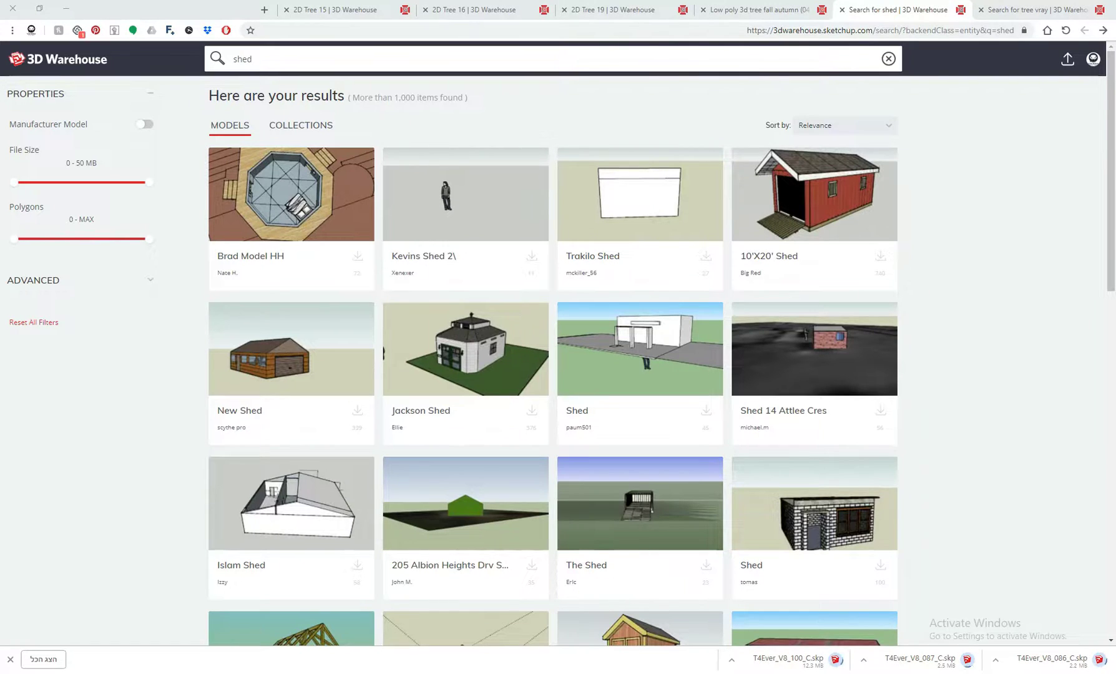
- Search 3D Warehouse for "awning" and look through the models for a suitable one
{"action": "type", "text": "awning"}
{"action": "key", "text": "Return"}
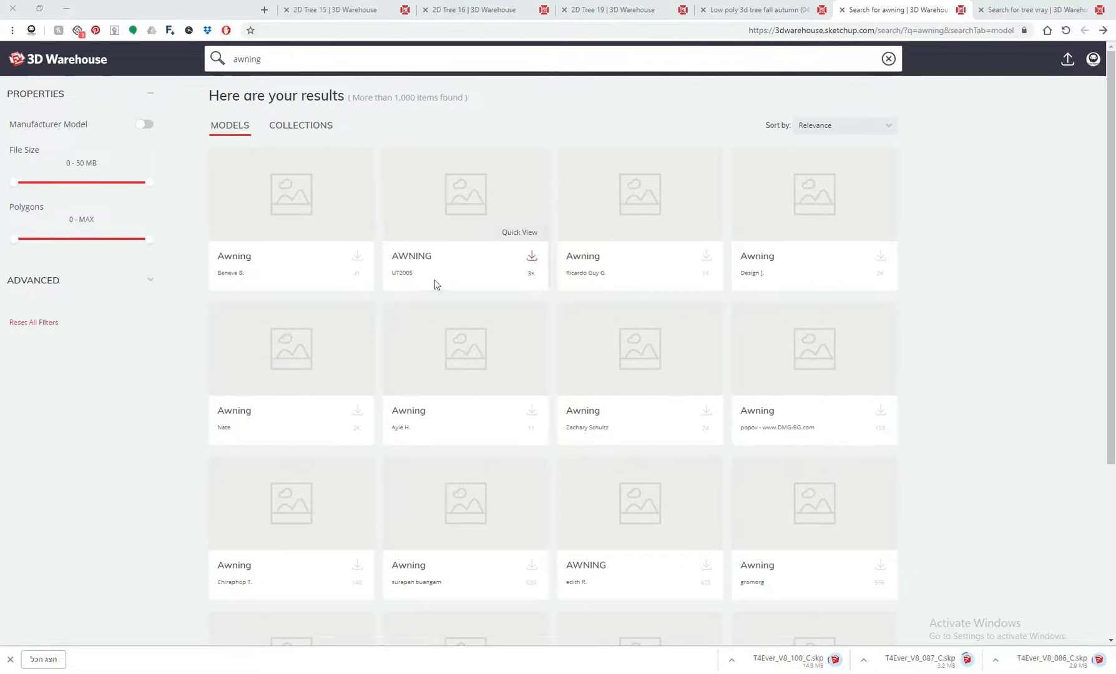
{"action": "scroll", "coordinate": [242, 278], "scroll_direction": "down", "scroll_amount": 10}
{"action": "scroll", "coordinate": [391, 472], "scroll_direction": "down", "scroll_amount": 15}
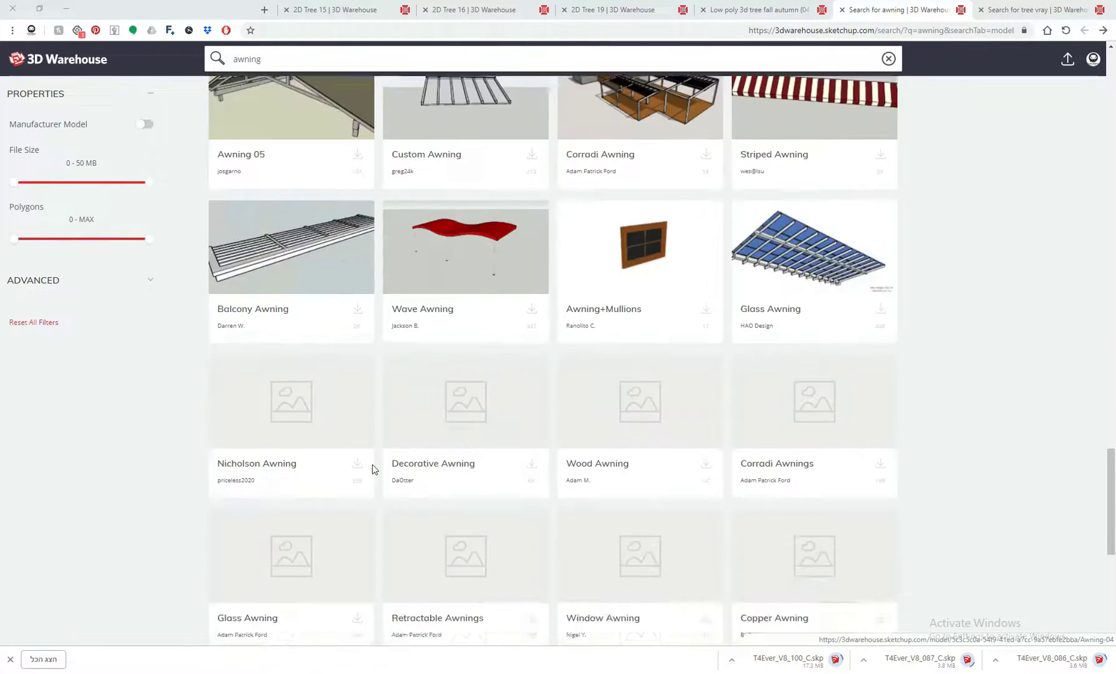
- Switch back to SketchUp and apply a RoadsDirt texture image from Downloads to the curved path on the terrain
{"action": "mouse_move", "coordinate": [304, 672]}
{"action": "left_click", "coordinate": [239, 634]}
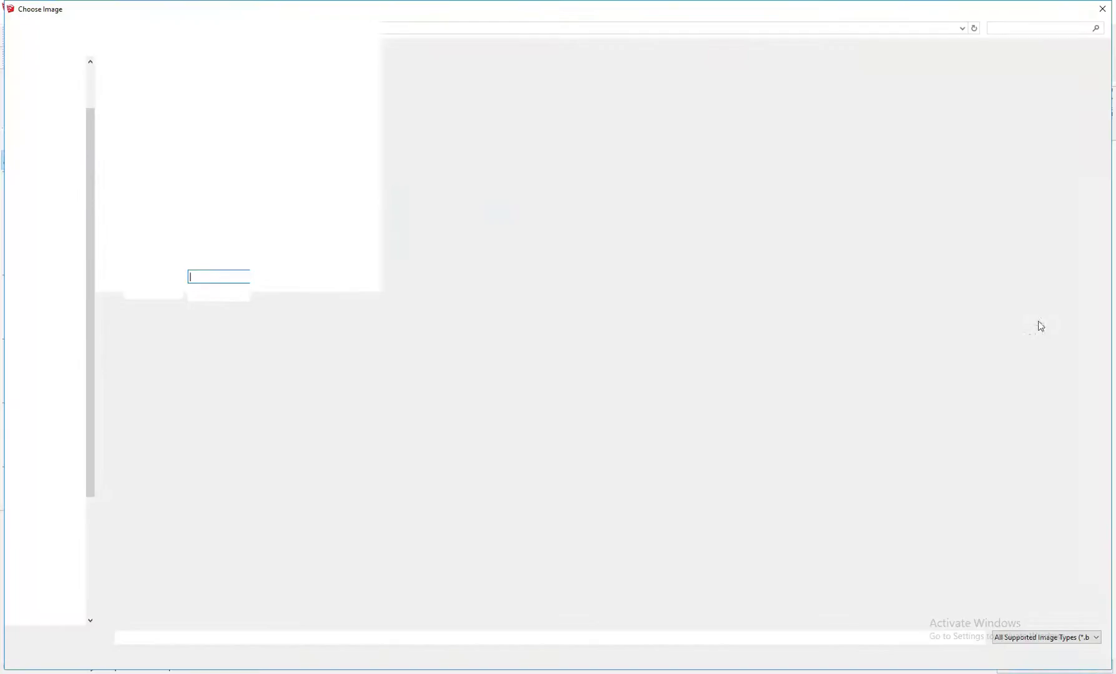
{"action": "scroll", "coordinate": [979, 455], "scroll_direction": "down", "scroll_amount": 5}
{"action": "scroll", "coordinate": [715, 217], "scroll_direction": "down", "scroll_amount": 4}
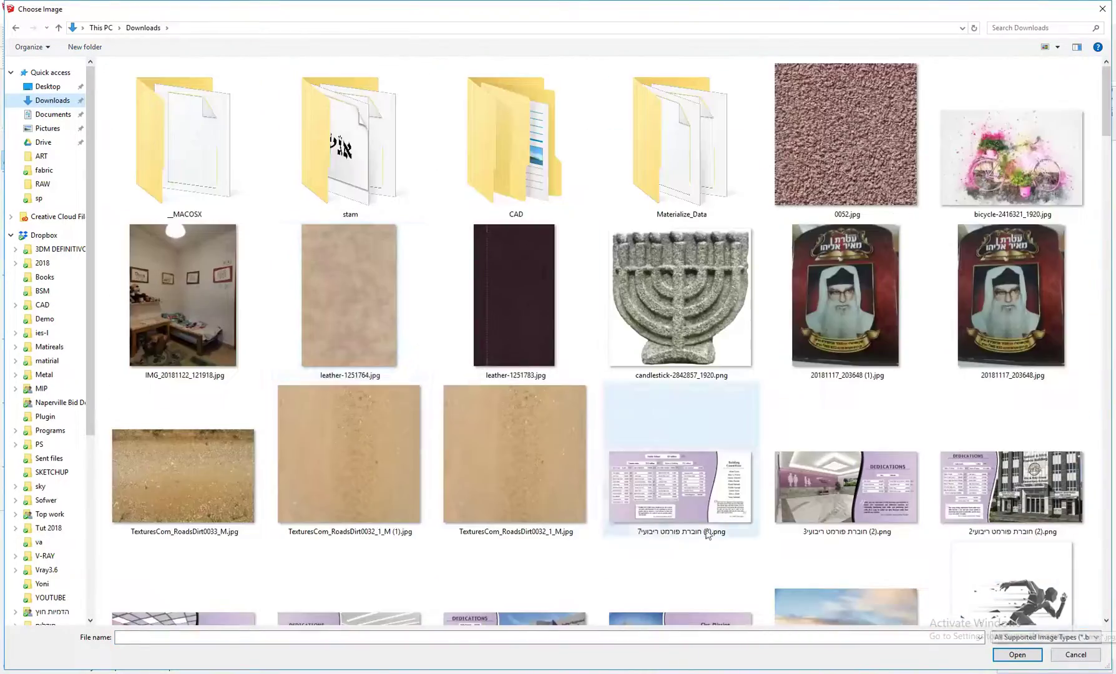
{"action": "right_click", "coordinate": [476, 360]}
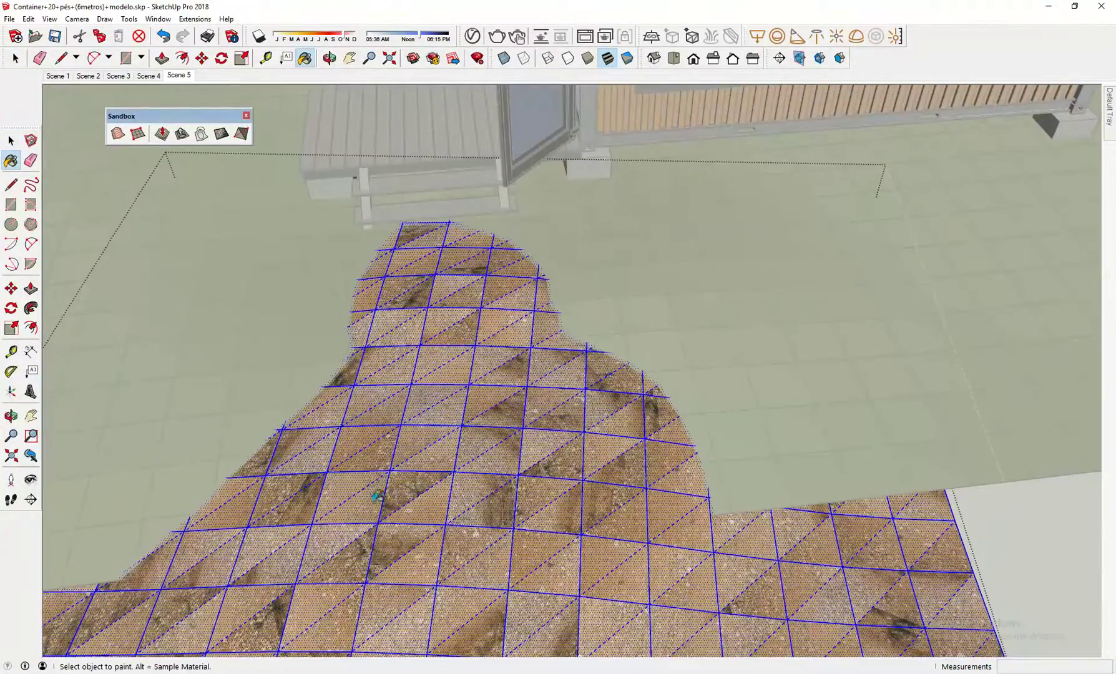
- Reposition, rotate and enlarge the dirt texture on a face of the curved path
{"action": "key", "text": "space"}
{"action": "right_click", "coordinate": [423, 523]}
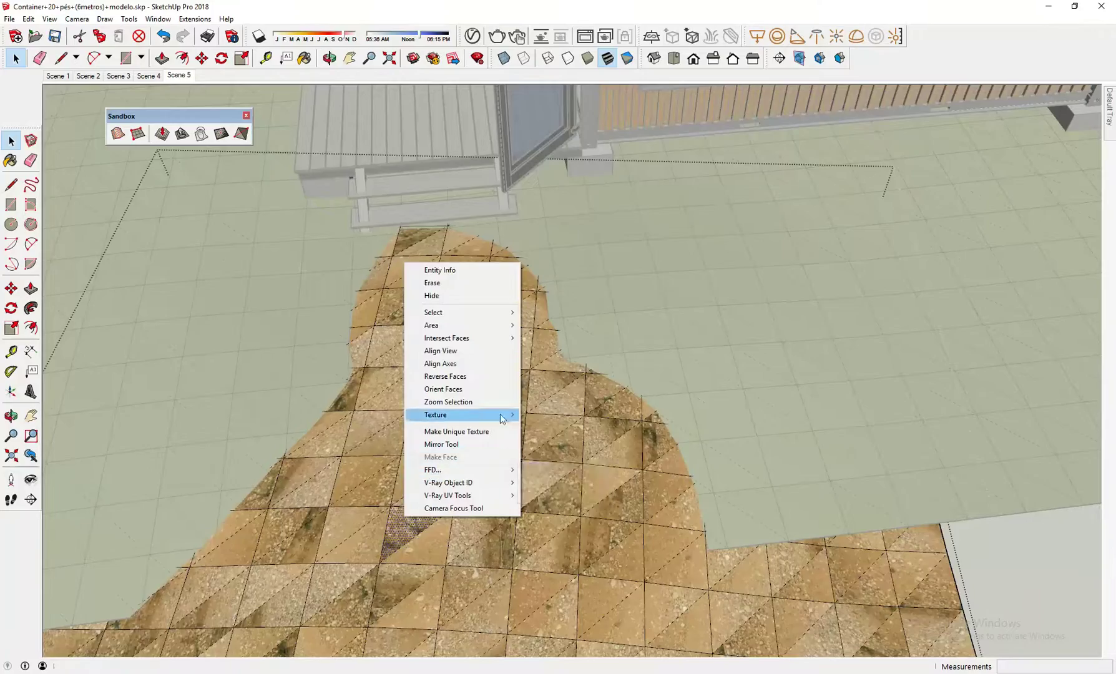
{"action": "left_click", "coordinate": [545, 416]}
{"action": "scroll", "coordinate": [562, 262], "scroll_direction": "down", "scroll_amount": 2}
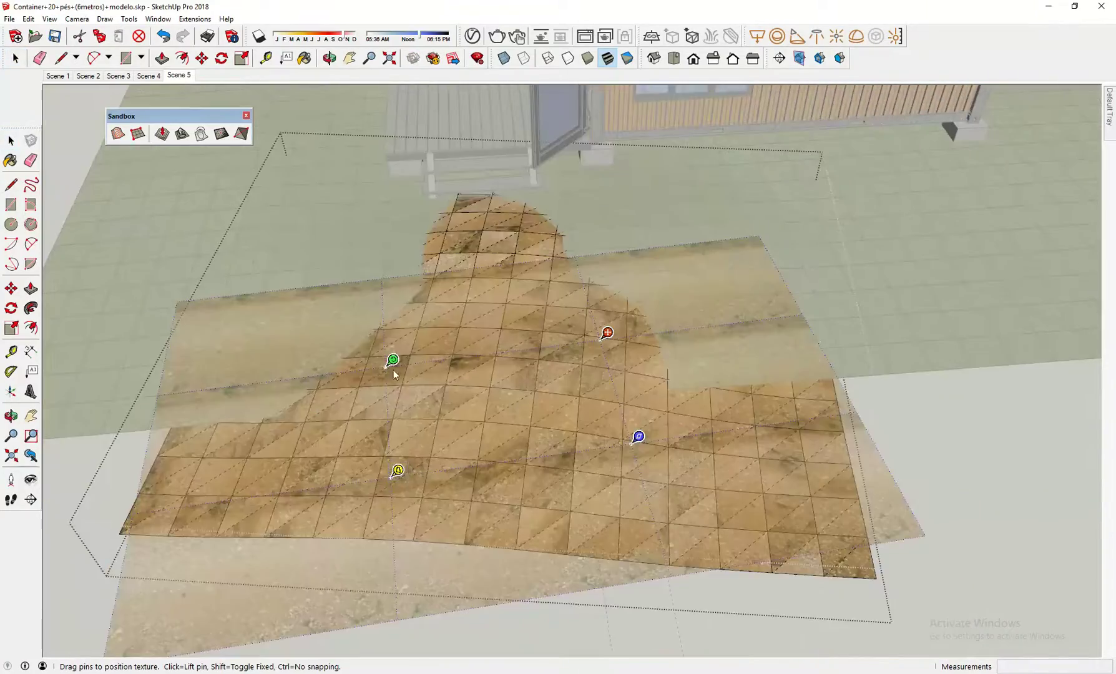
{"action": "left_click_drag", "start_coordinate": [392, 368], "coordinate": [624, 534]}
{"action": "left_click_drag", "start_coordinate": [672, 439], "coordinate": [471, 307]}
{"action": "scroll", "coordinate": [472, 308], "scroll_direction": "down", "scroll_amount": 2}
{"action": "left_click_drag", "start_coordinate": [414, 368], "coordinate": [311, 411]}
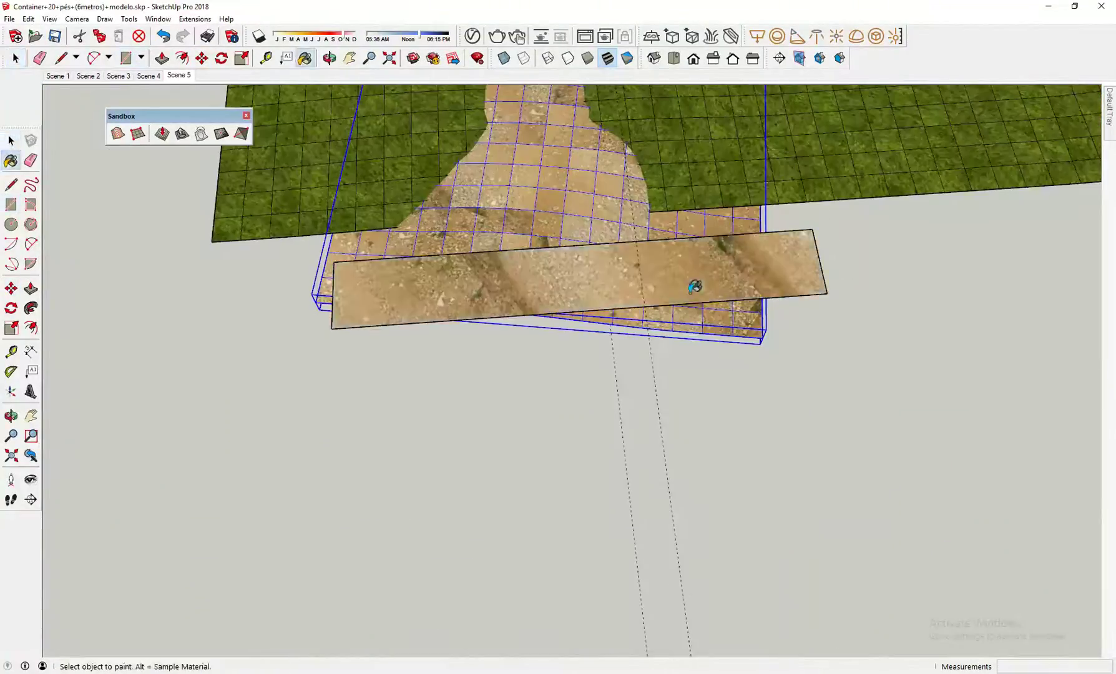
- Rotate and enlarge the dirt texture on the flat rectangle above the path
{"action": "scroll", "coordinate": [524, 282], "scroll_direction": "up", "scroll_amount": 2}
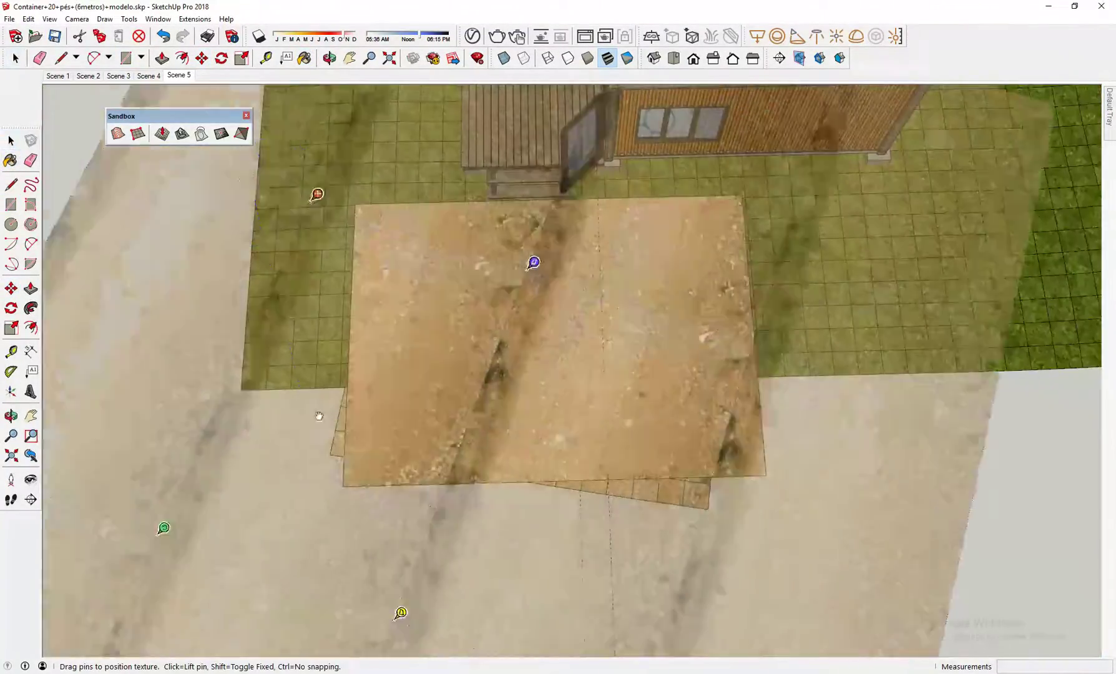
{"action": "right_click", "coordinate": [522, 324]}
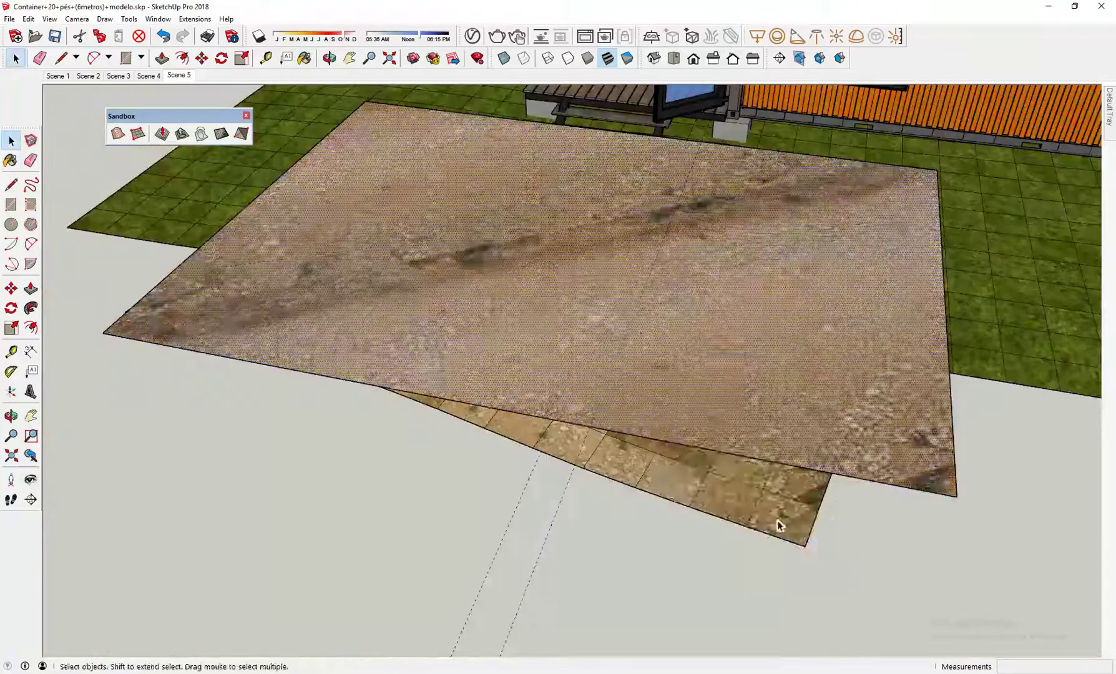
{"action": "right_click", "coordinate": [512, 401]}
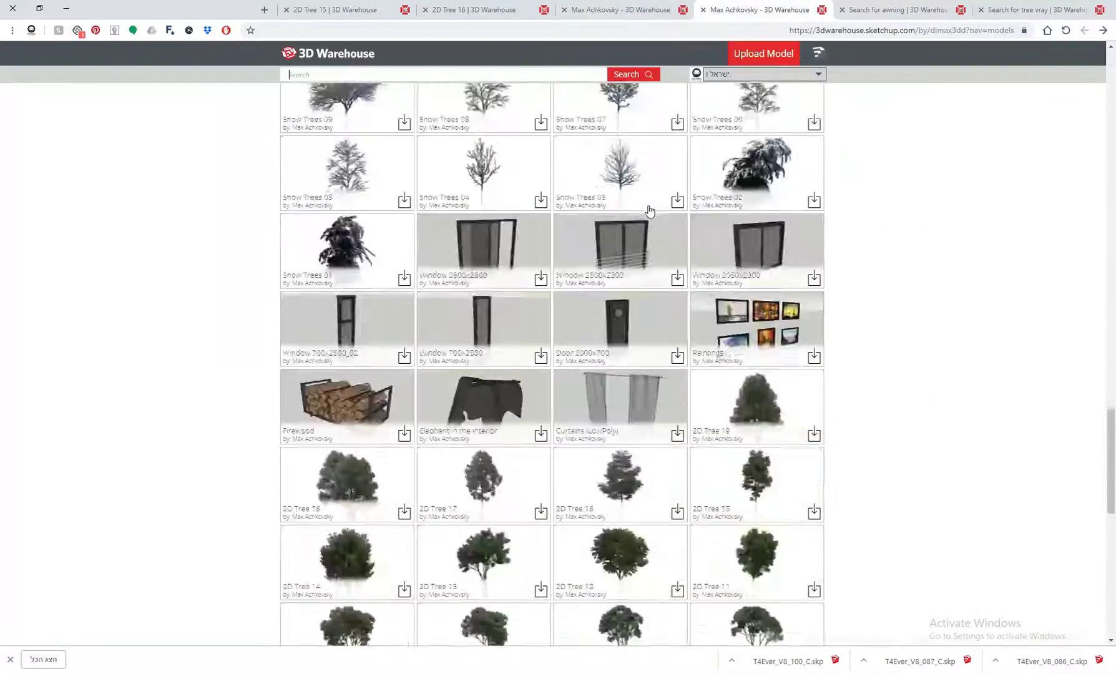
- Switch to 3D Warehouse in the browser and look through the creator's collection for low poly 3D trees
{"action": "scroll", "coordinate": [649, 212], "scroll_direction": "down", "scroll_amount": 15}
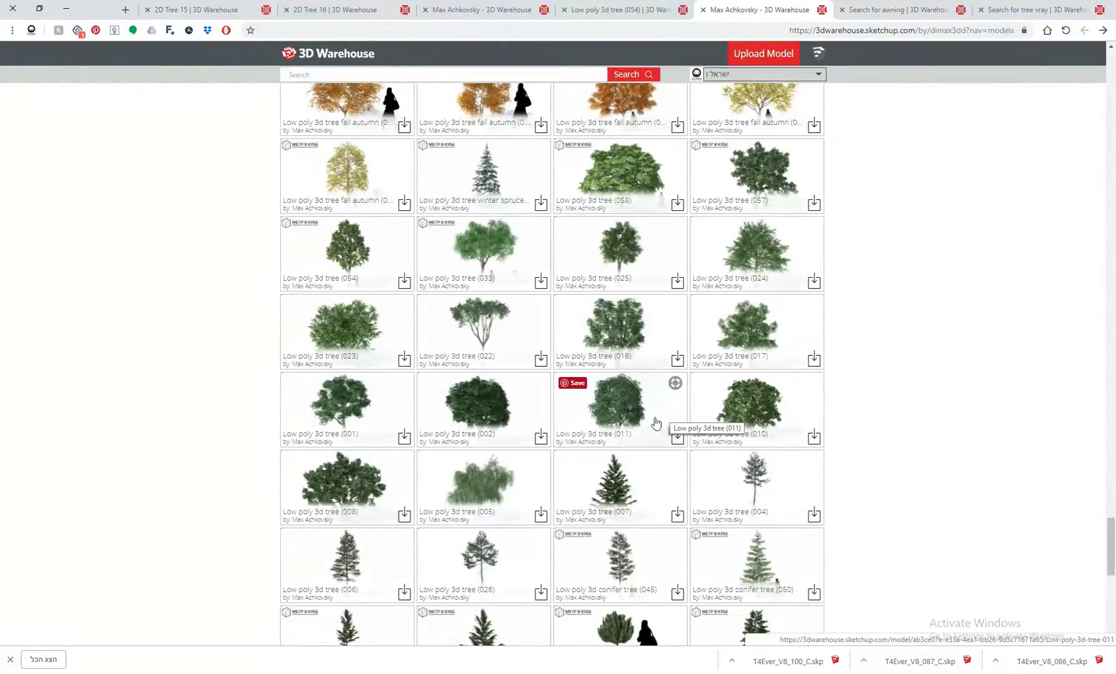
{"action": "scroll", "coordinate": [640, 313], "scroll_direction": "down", "scroll_amount": 5}
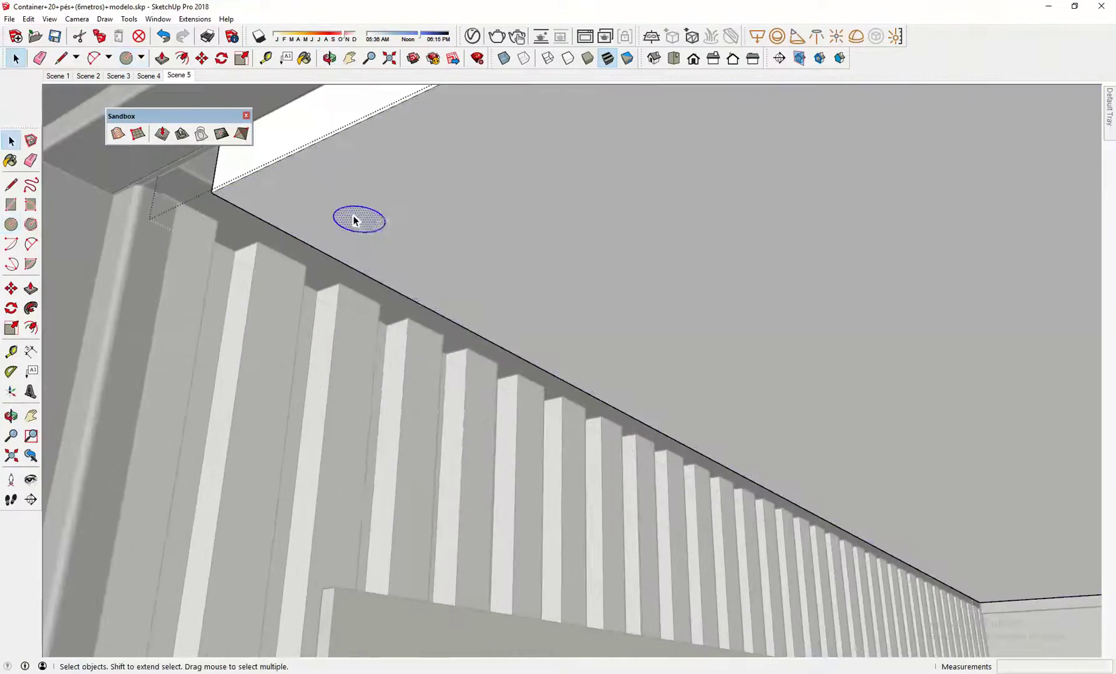
- Offset the spotlight circle on the container's ceiling by about 1 cm and copy the finished ring alongside
{"action": "left_click", "coordinate": [646, 490]}
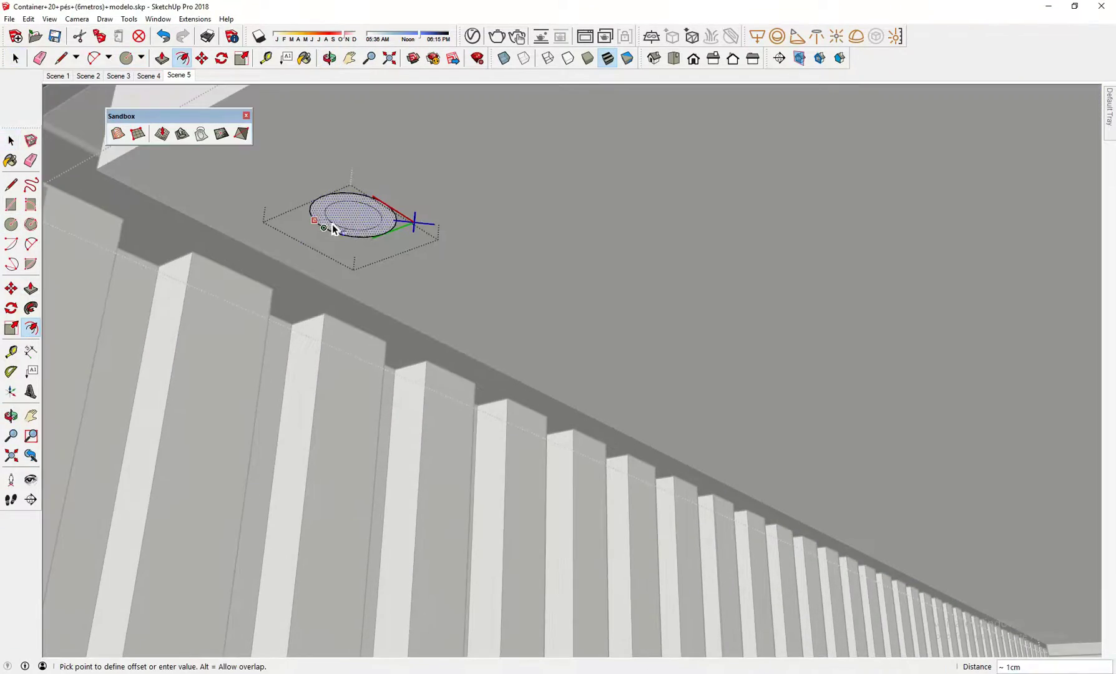
{"action": "left_click", "coordinate": [330, 229]}
{"action": "key", "text": "space"}
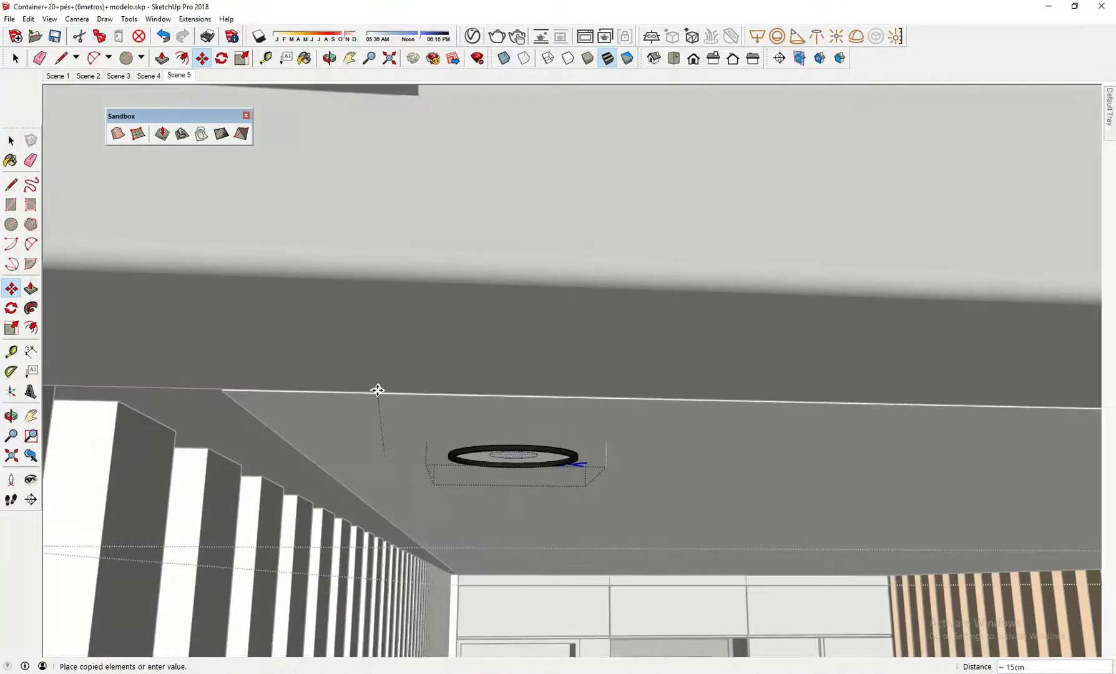
{"action": "mouse_move", "coordinate": [1111, 101]}
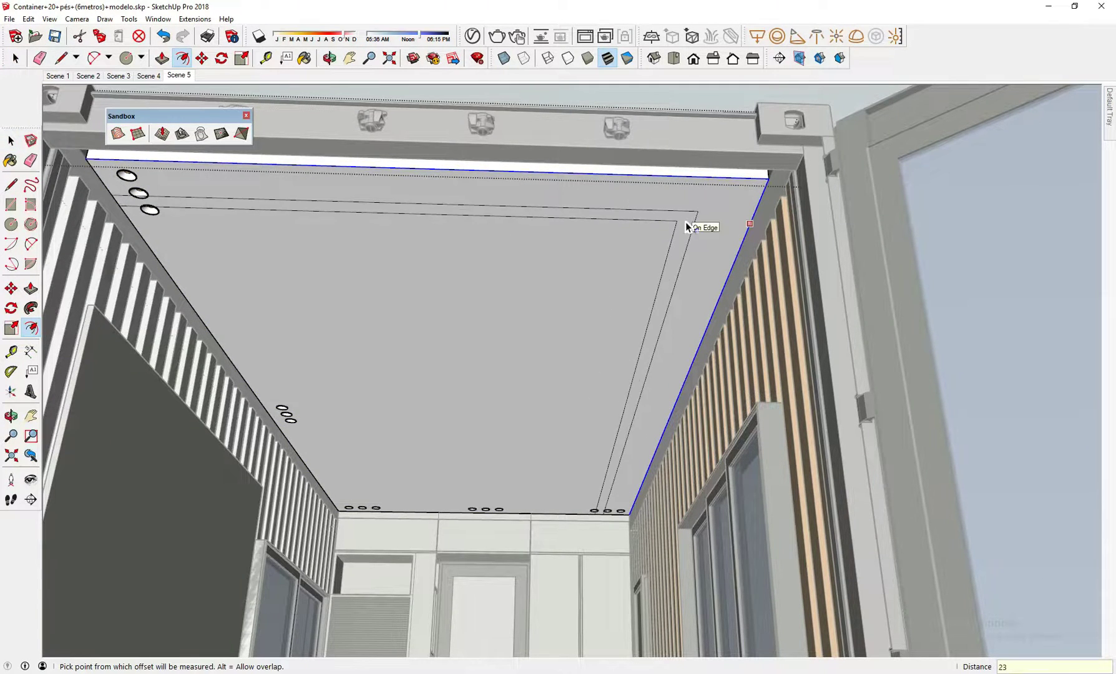
- Offset the ceiling's front and side edges inward by 20 cm and draw lines for the narrow light strip
{"action": "type", "text": "20"}
{"action": "key", "text": "Return"}
{"action": "left_click", "coordinate": [11, 190]}
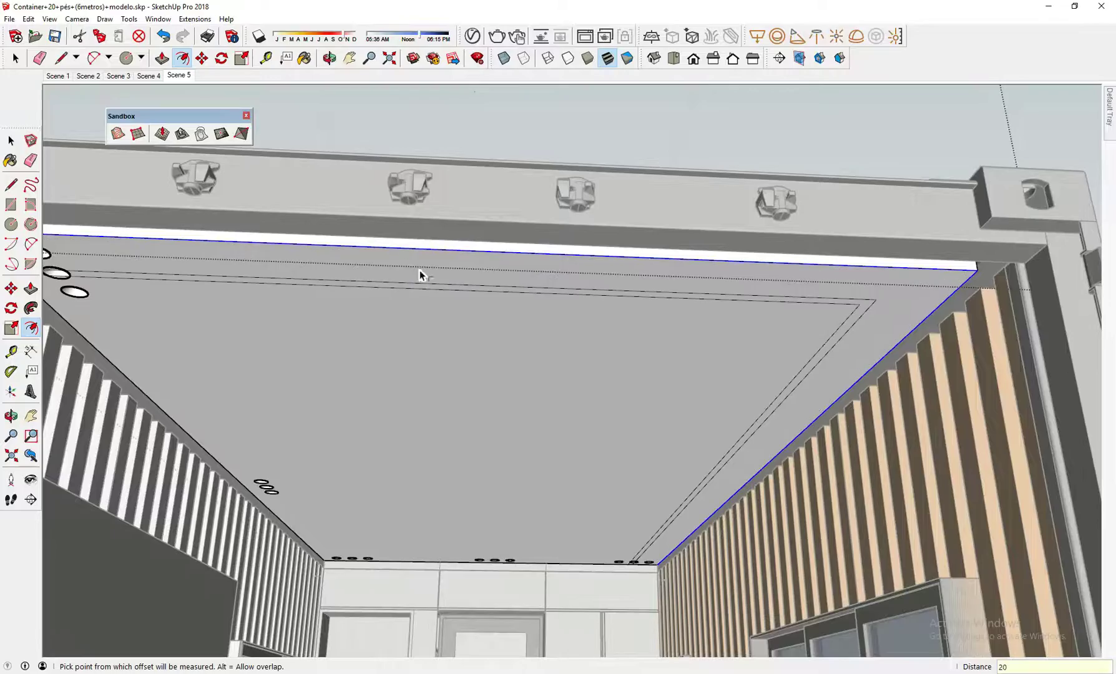
{"action": "key", "text": "l"}
{"action": "scroll", "coordinate": [803, 568], "scroll_direction": "up", "scroll_amount": 3}
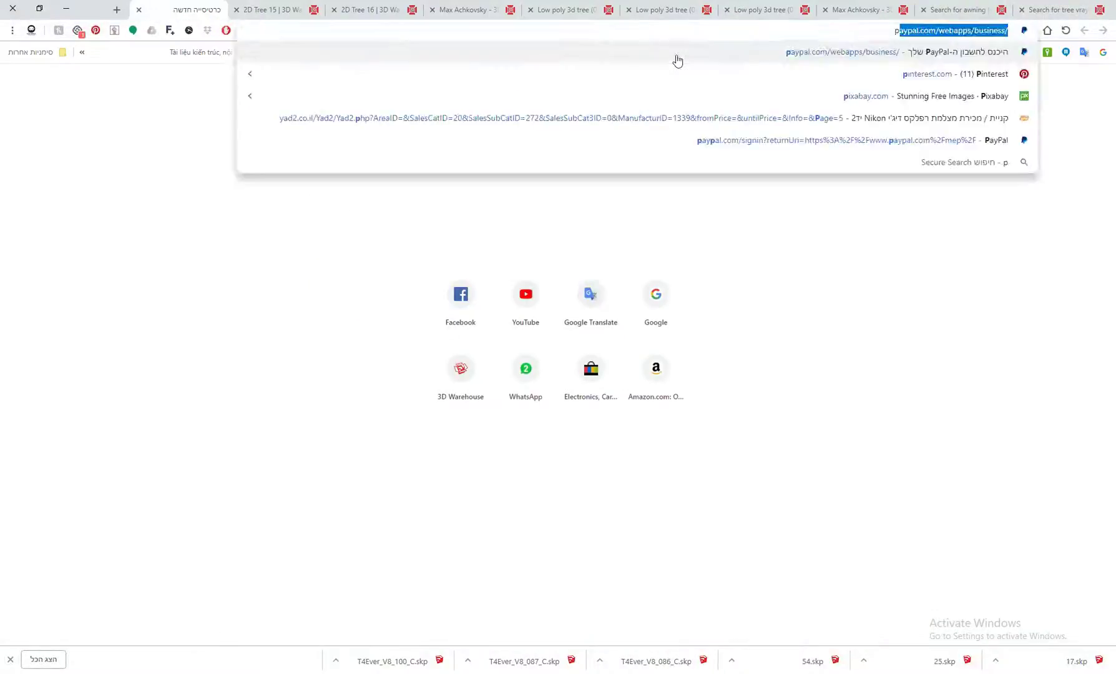
- Open Pinterest in the browser, search for "islands lights" and look through the pendant lamp ideas
{"action": "left_click", "coordinate": [677, 73]}
{"action": "left_click", "coordinate": [189, 52]}
{"action": "type", "text": "ilgnd"}
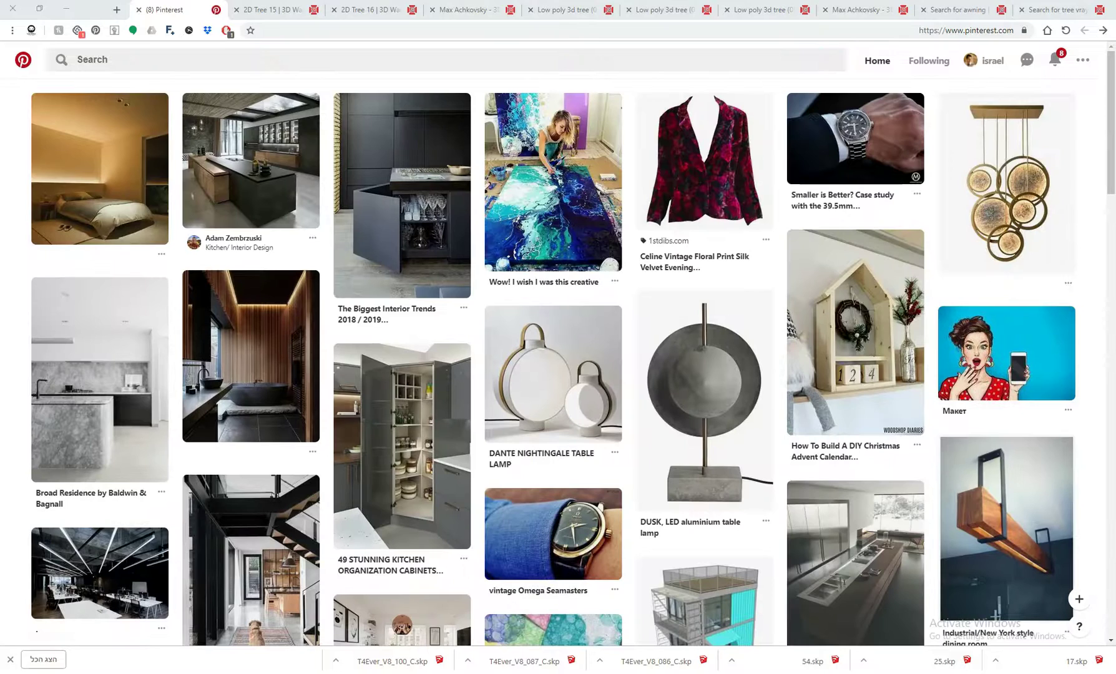
{"action": "left_click", "coordinate": [109, 60]}
{"action": "type", "text": "Islands light"}
{"action": "key", "text": "Down"}
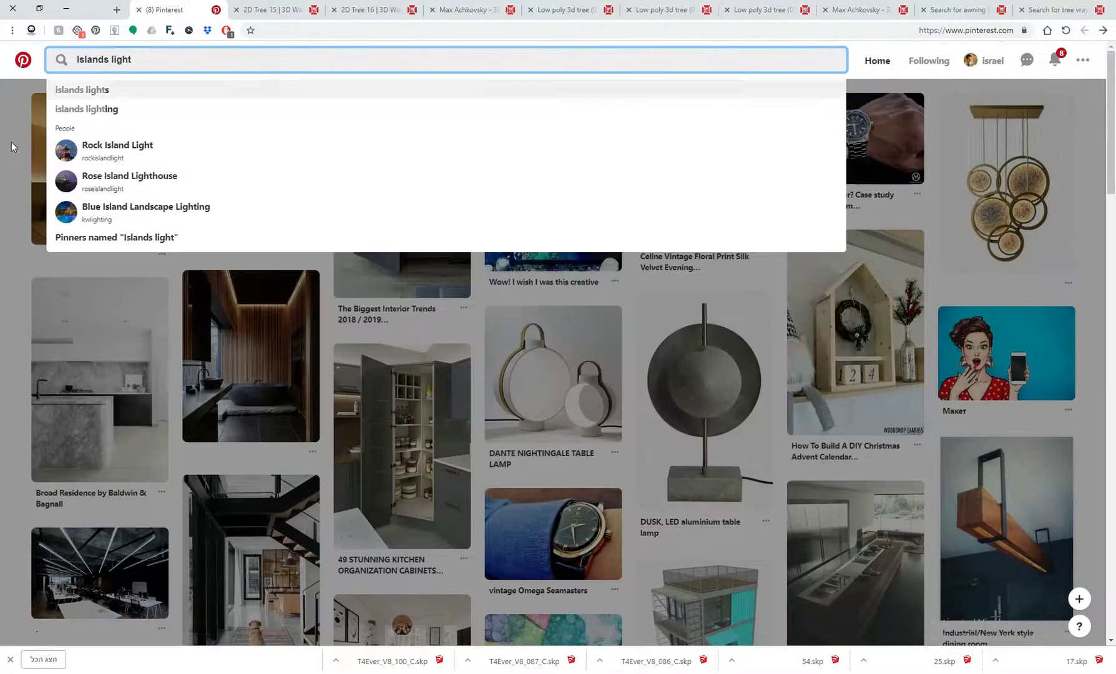
{"action": "key", "text": "Return"}
{"action": "scroll", "coordinate": [431, 145], "scroll_direction": "down", "scroll_amount": 6}
{"action": "scroll", "coordinate": [431, 144], "scroll_direction": "down", "scroll_amount": 20}
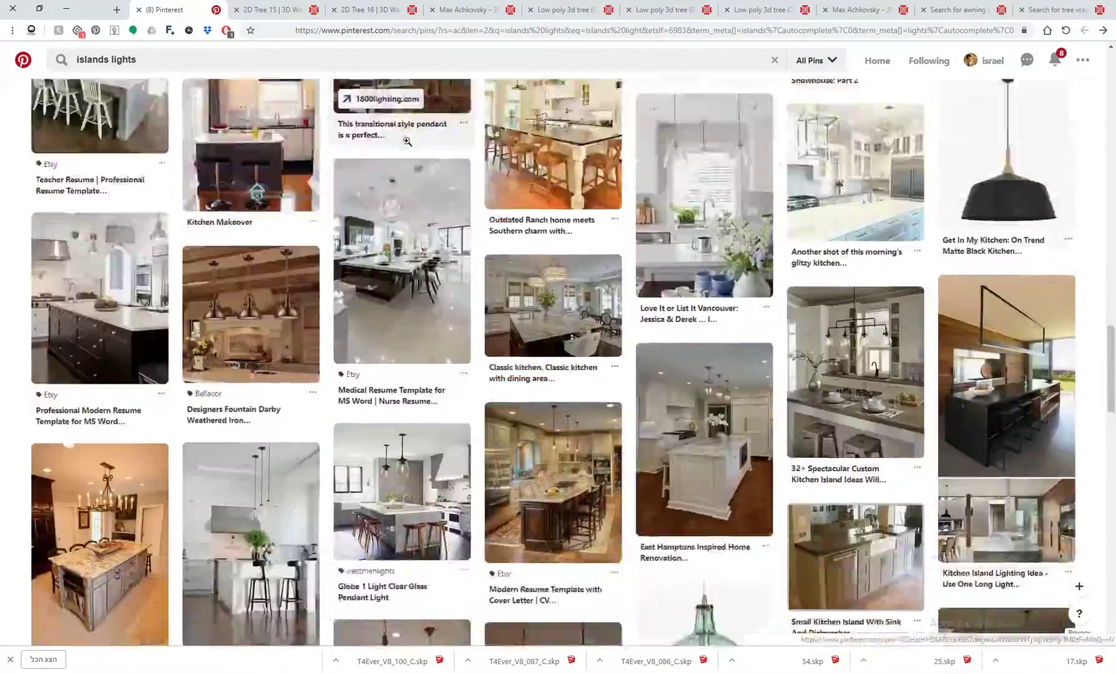
{"action": "scroll", "coordinate": [387, 153], "scroll_direction": "down", "scroll_amount": 20}
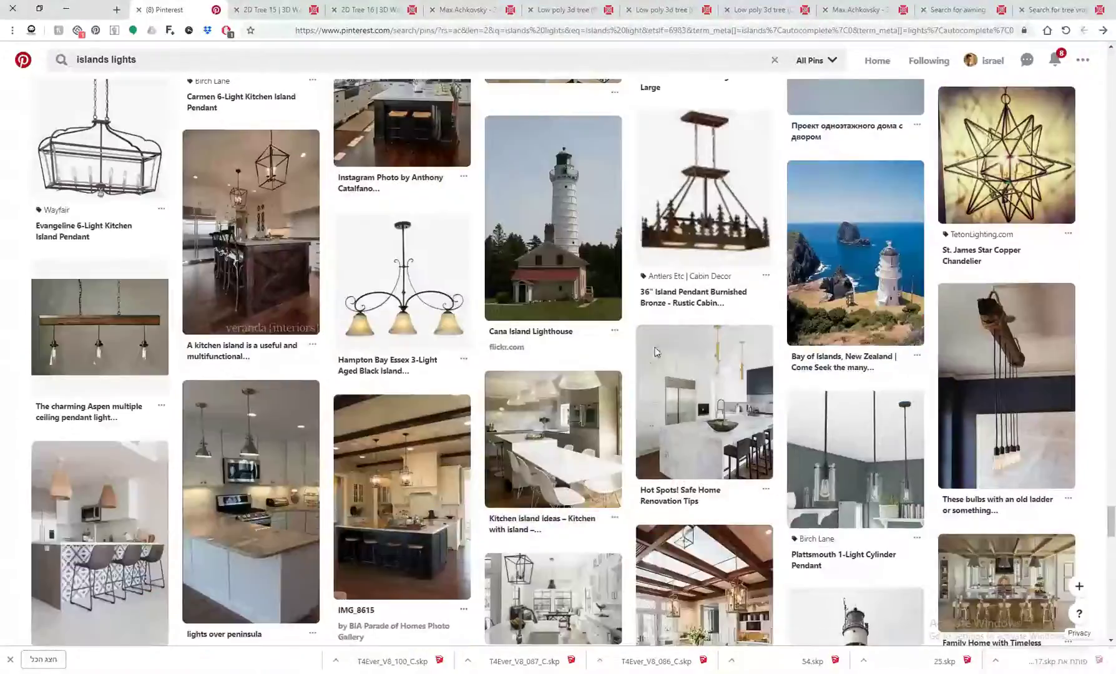
- Search 3D Warehouse for "pending light" and "modern chandelier", and open the downloaded 17.skp tree model in SketchUp
{"action": "left_click", "coordinate": [567, 10]}
{"action": "left_click", "coordinate": [486, 58]}
{"action": "type", "text": "pen"}
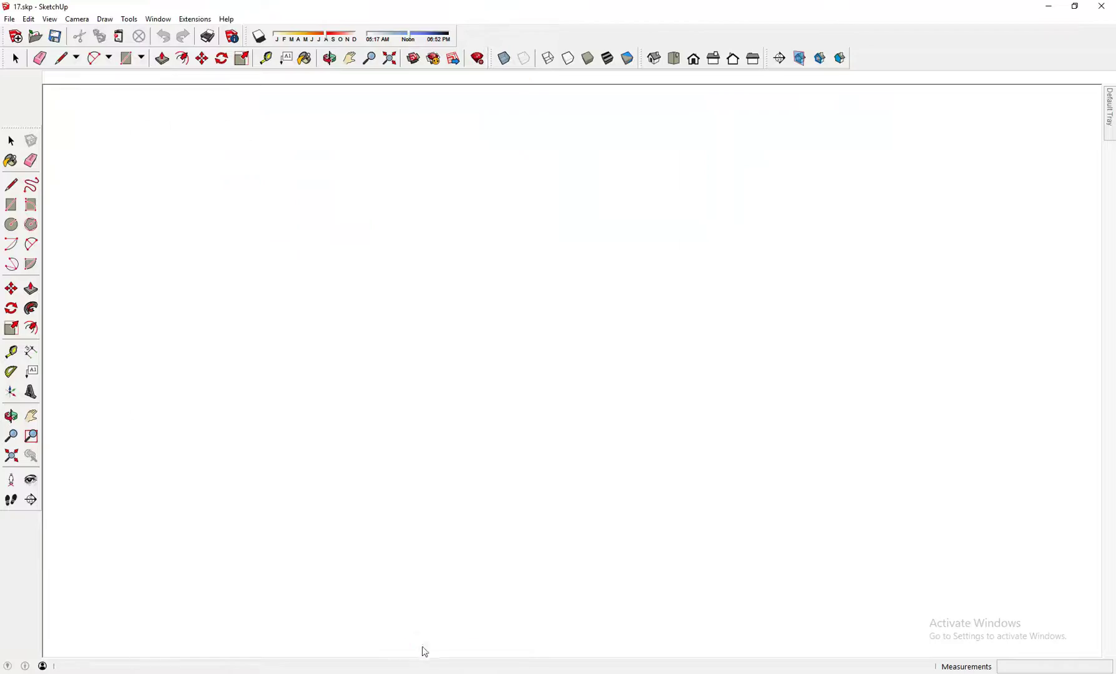
{"action": "left_click", "coordinate": [424, 662]}
{"action": "left_click", "coordinate": [372, 62]}
{"action": "type", "text": "ding light"}
{"action": "key", "text": "Return"}
{"action": "scroll", "coordinate": [420, 138], "scroll_direction": "down", "scroll_amount": 4}
{"action": "scroll", "coordinate": [421, 156], "scroll_direction": "down", "scroll_amount": 15}
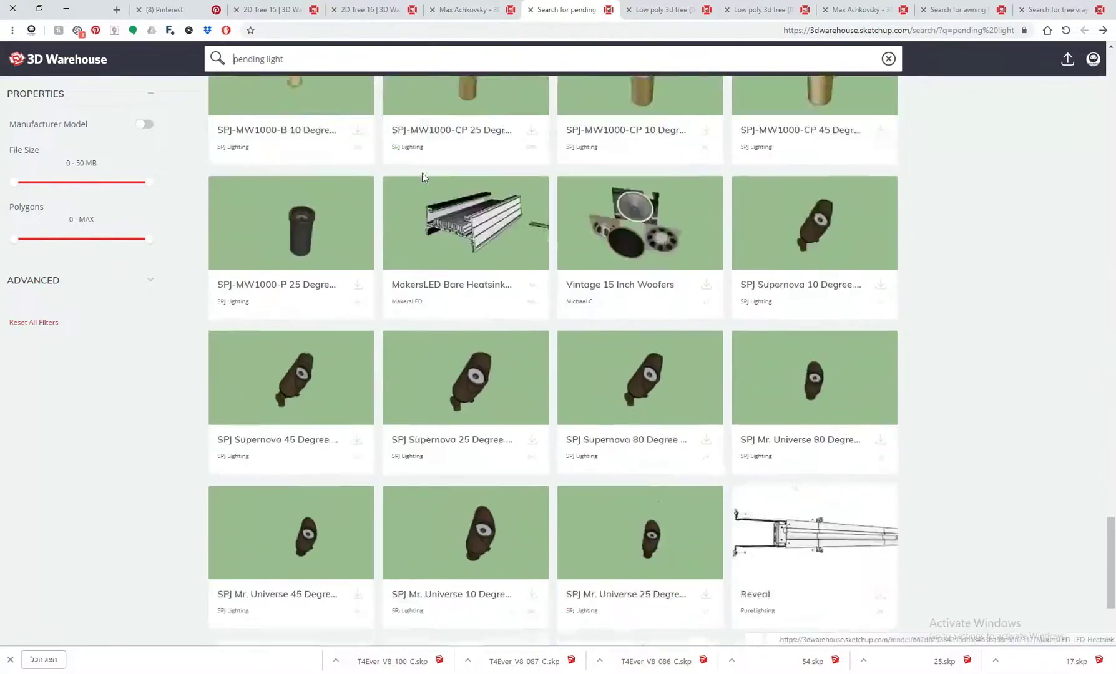
{"action": "type", "text": "modern chandelier"}
{"action": "key", "text": "Return"}
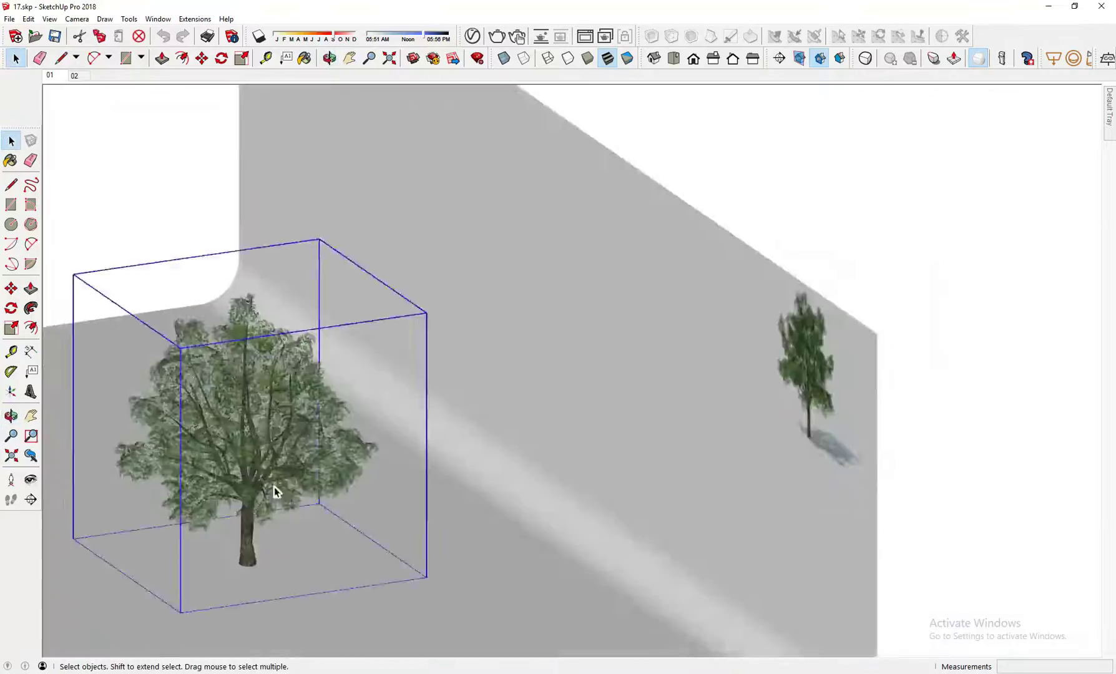
- Bring the large tree from 17.skp into the container scene and place trees beside the deck and behind the container
{"action": "scroll", "coordinate": [540, 420], "scroll_direction": "up", "scroll_amount": 5}
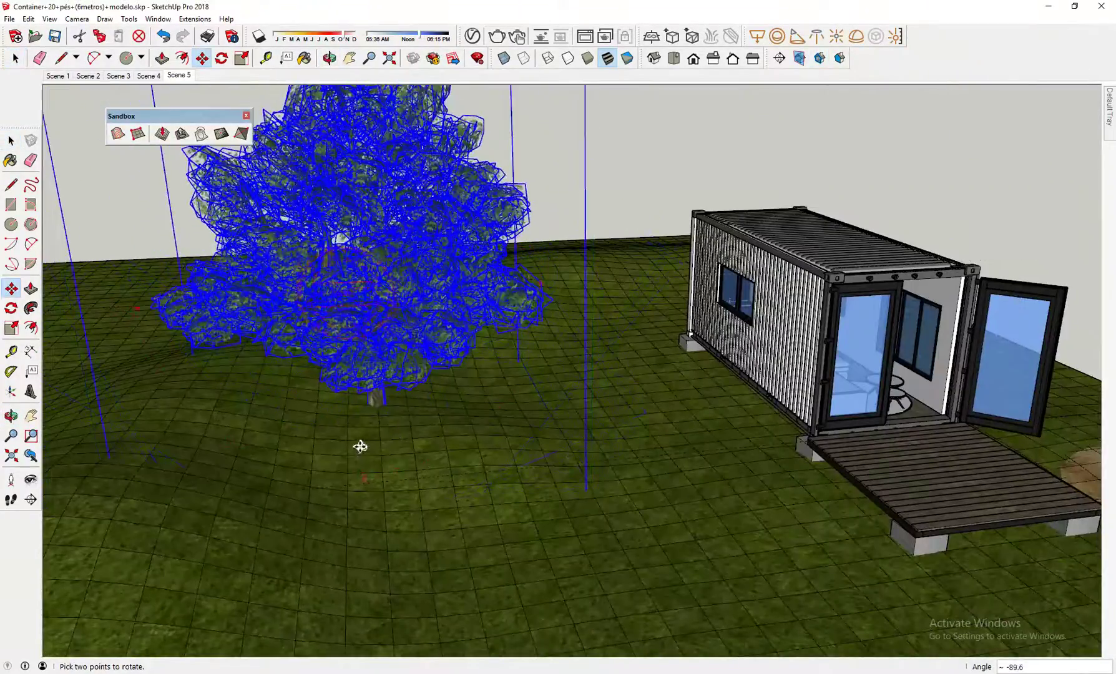
{"action": "mouse_move", "coordinate": [360, 447]}
{"action": "middle_mouse_down"}
{"action": "mouse_move", "coordinate": [299, 486]}
{"action": "mouse_move", "coordinate": [106, 468]}
{"action": "middle_mouse_up"}
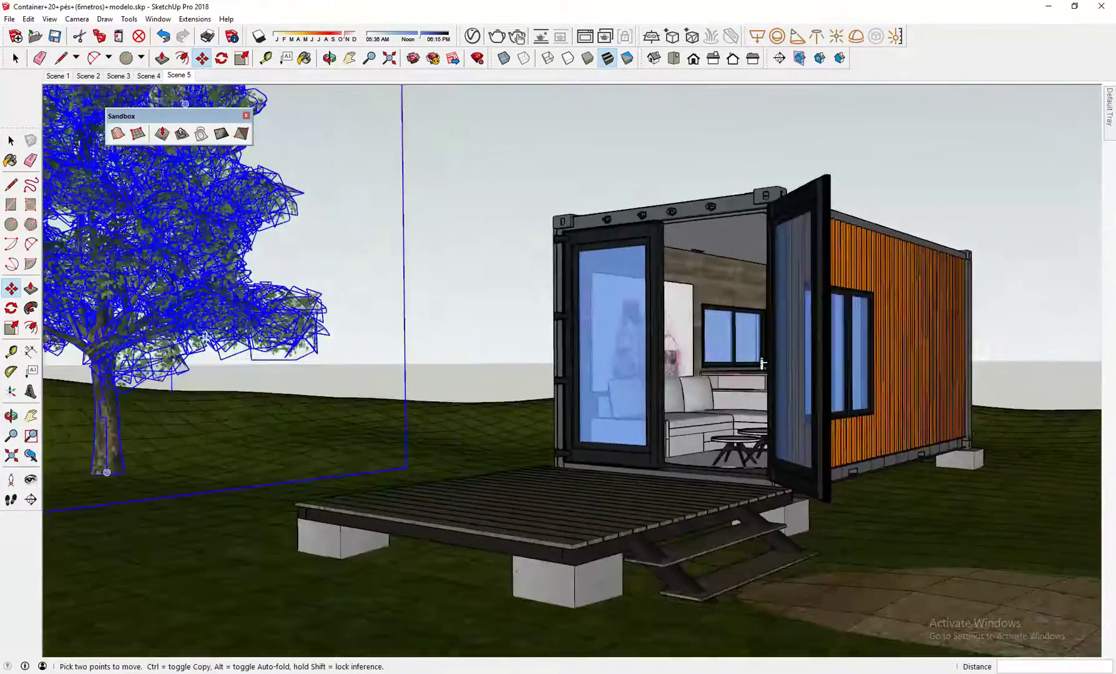
{"action": "middle_click_drag", "start_coordinate": [148, 399], "coordinate": [246, 435]}
{"action": "left_click", "coordinate": [168, 75]}
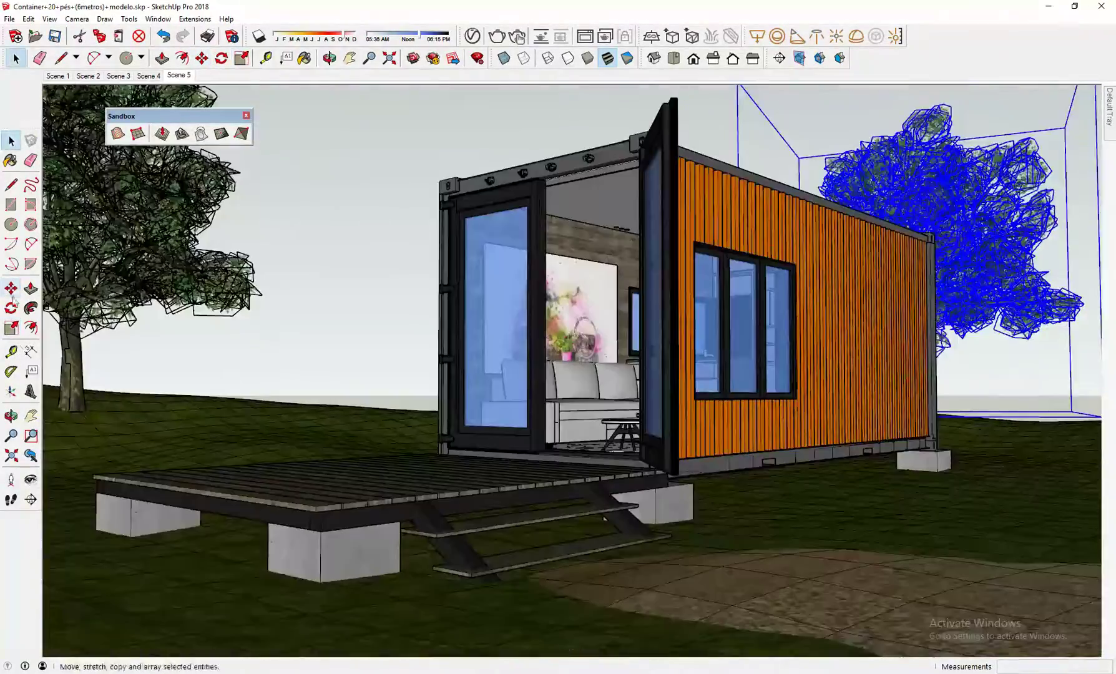
{"action": "scroll", "coordinate": [1014, 437], "scroll_direction": "up", "scroll_amount": 5}
{"action": "mouse_move", "coordinate": [1013, 437]}
{"action": "middle_mouse_down"}
{"action": "mouse_move", "coordinate": [867, 455]}
{"action": "mouse_move", "coordinate": [875, 342]}
{"action": "middle_mouse_up"}
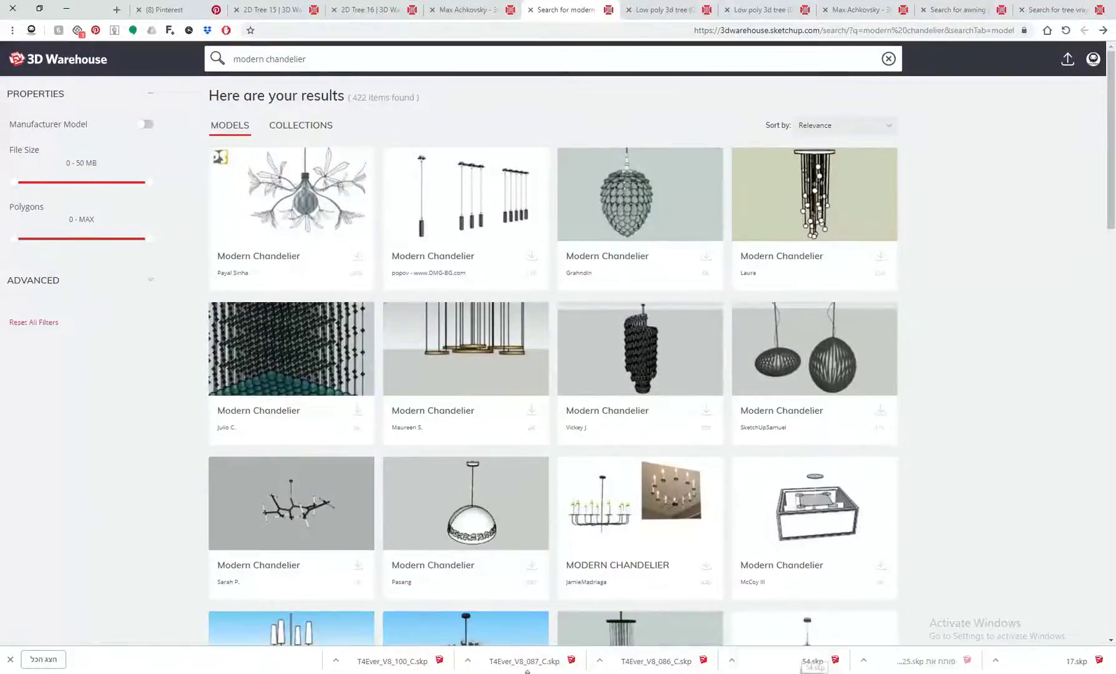
- Look through the modern chandelier models in 3D Warehouse and download the triangular lamp
{"action": "scroll", "coordinate": [384, 446], "scroll_direction": "down", "scroll_amount": 20}
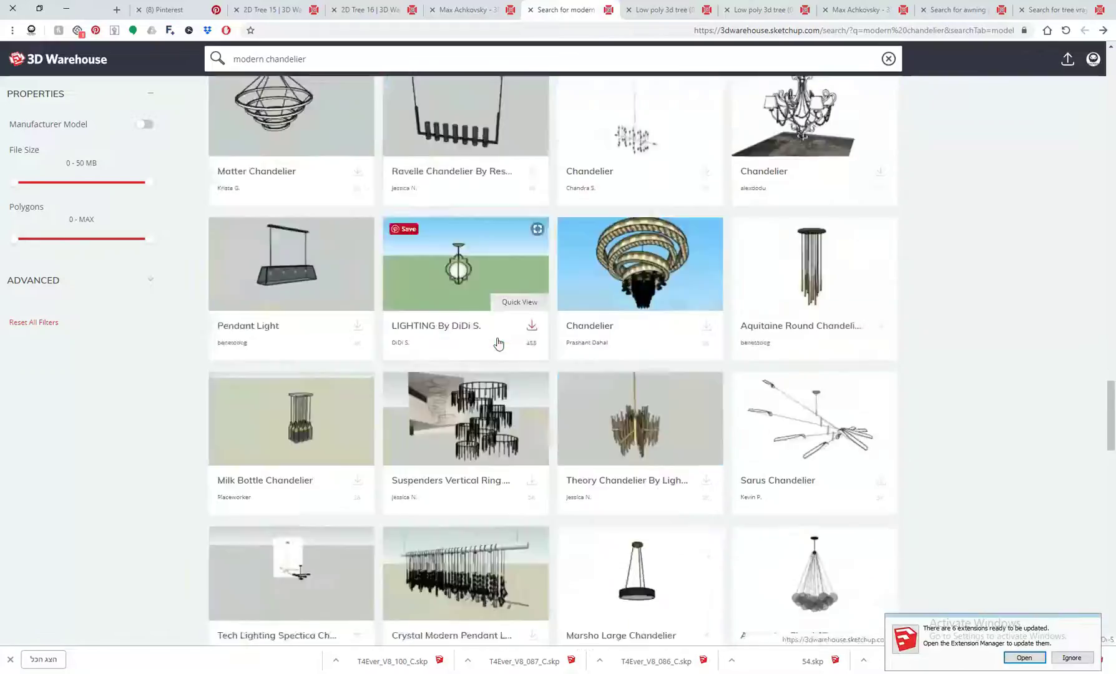
{"action": "scroll", "coordinate": [489, 351], "scroll_direction": "down", "scroll_amount": 10}
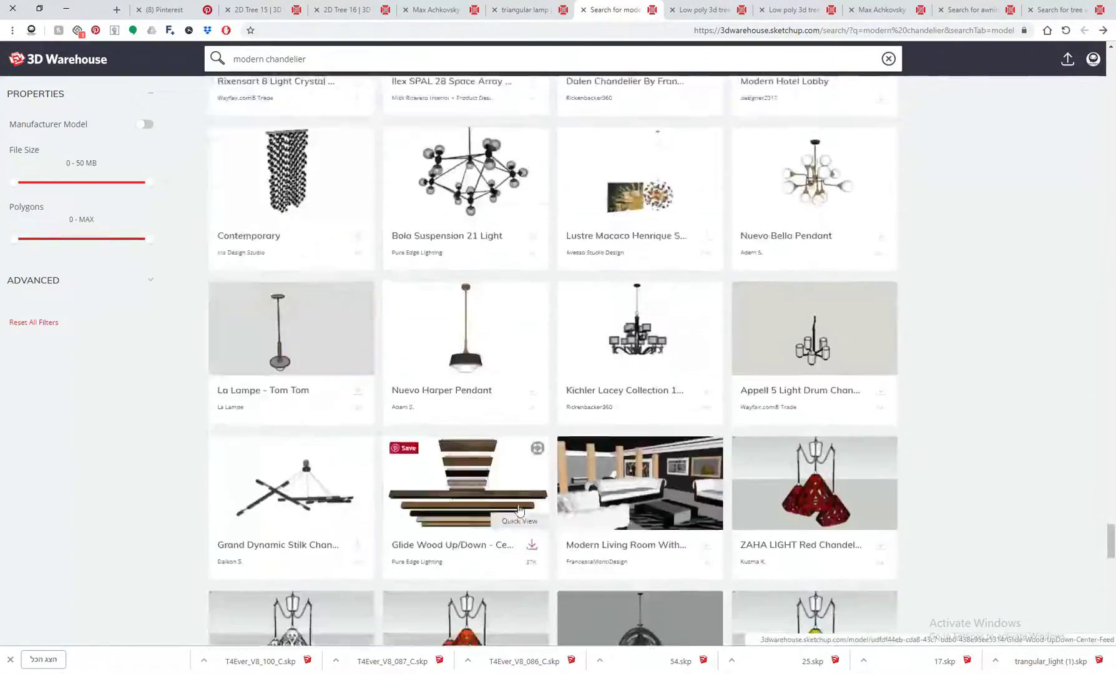
{"action": "scroll", "coordinate": [519, 510], "scroll_direction": "down", "scroll_amount": 5}
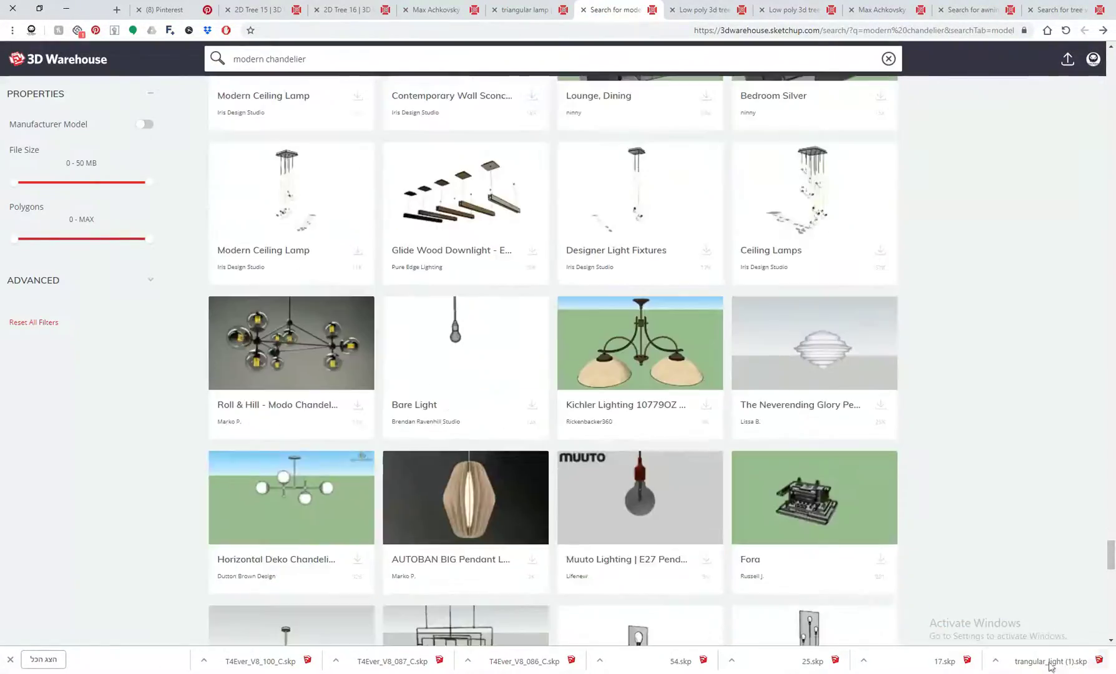
{"action": "left_click", "coordinate": [422, 642]}
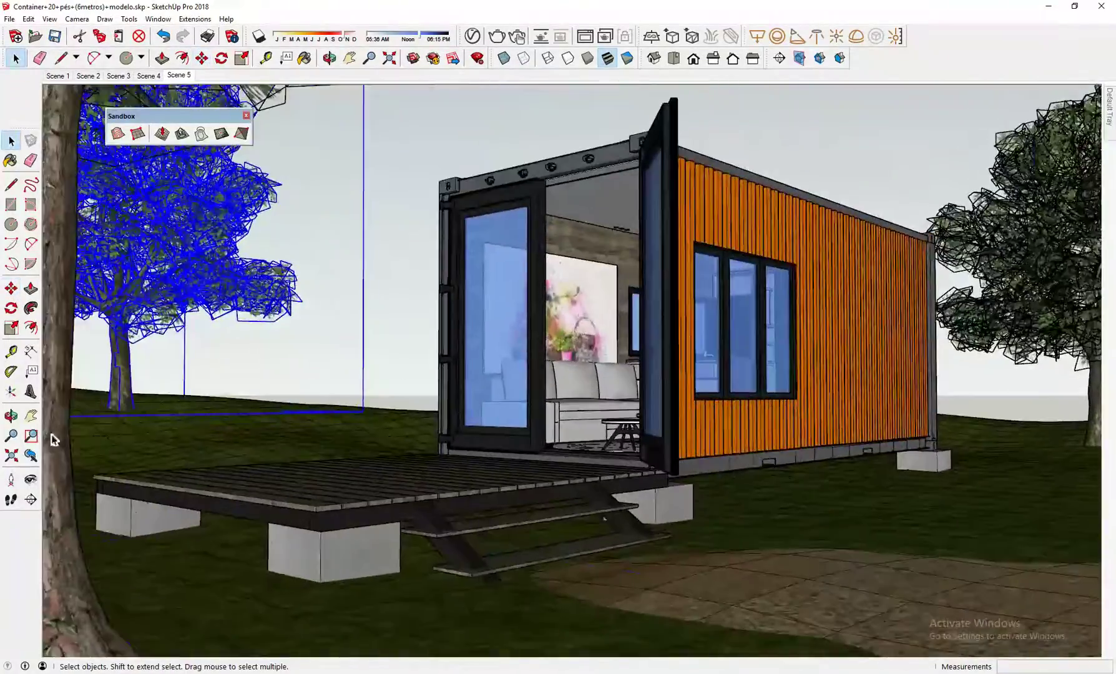
- Place a tree behind the container, adjusting its scale and position against the Scene 5 view
{"action": "key", "text": "m"}
{"action": "middle_click_drag", "start_coordinate": [54, 440], "coordinate": [295, 303]}
{"action": "left_click", "coordinate": [554, 404]}
{"action": "key", "text": "s"}
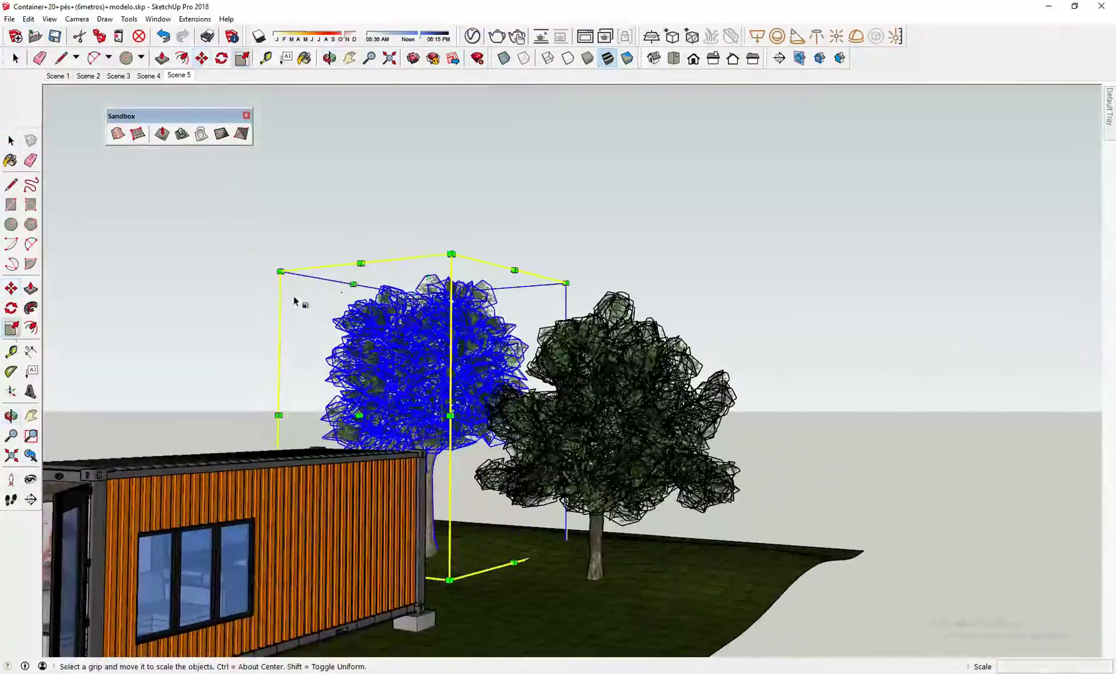
{"action": "left_click", "coordinate": [12, 292]}
{"action": "middle_click_drag", "start_coordinate": [462, 156], "coordinate": [513, 227]}
{"action": "key", "text": "space"}
{"action": "left_click", "coordinate": [179, 75]}
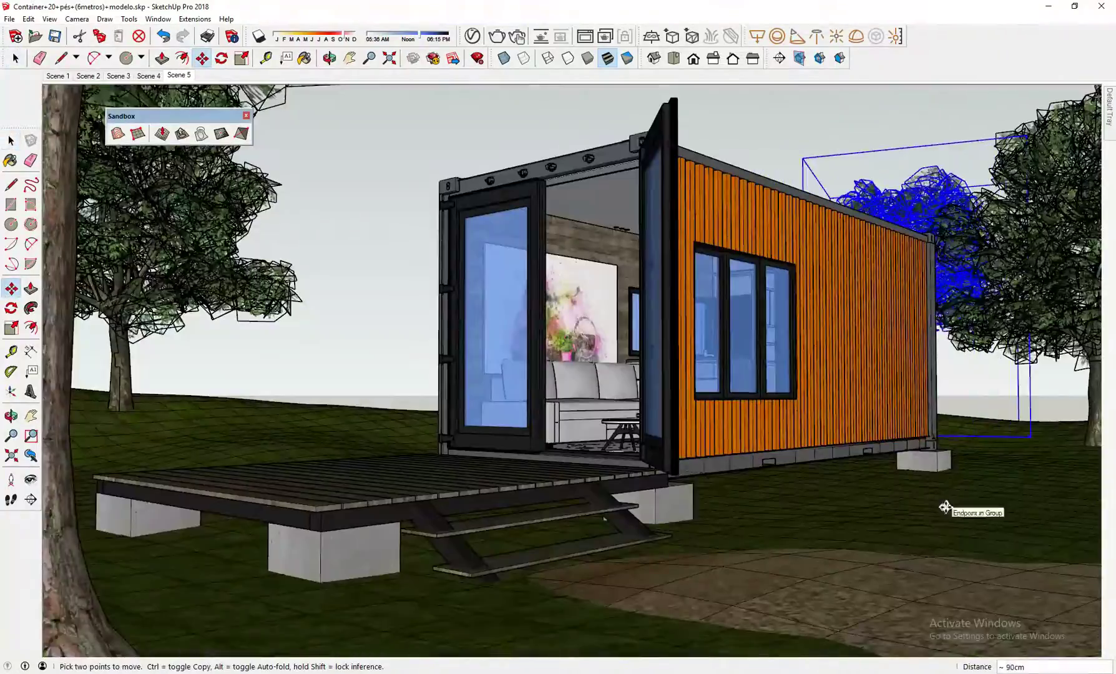
- Reposition a tree on the grass beyond the container's rear end and check the composition in Scene 5
{"action": "key", "text": "space"}
{"action": "middle_click_drag", "start_coordinate": [989, 477], "coordinate": [746, 468]}
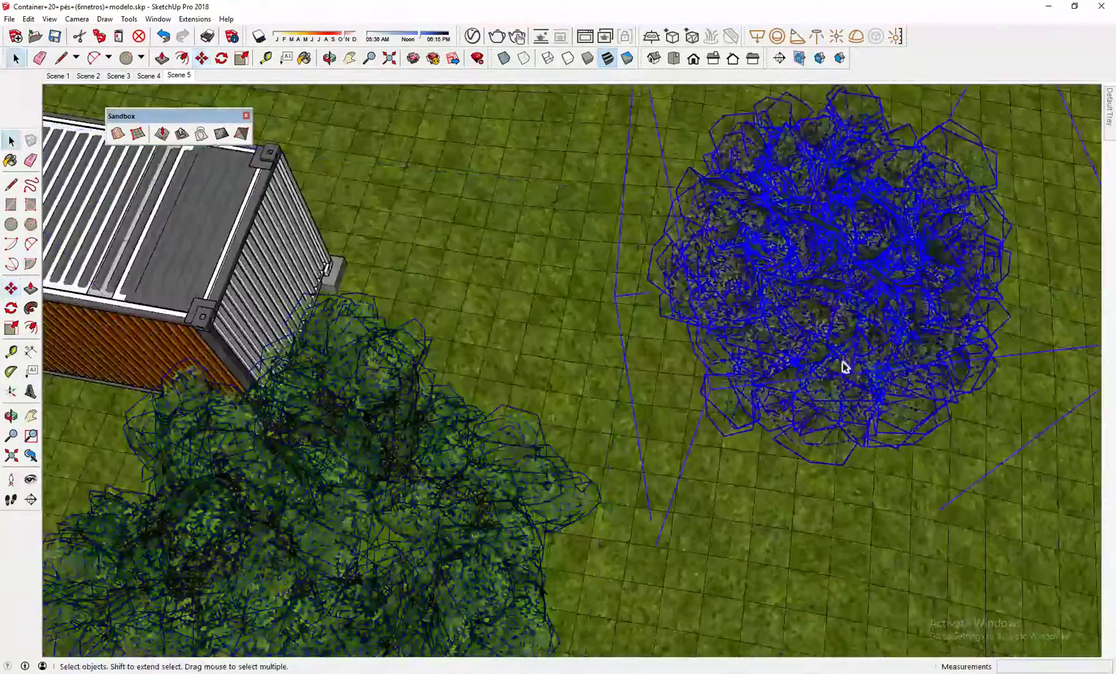
{"action": "left_click", "coordinate": [689, 444]}
{"action": "key", "text": "space"}
{"action": "left_click", "coordinate": [179, 75]}
{"action": "middle_click_drag", "start_coordinate": [858, 143], "coordinate": [553, 393]}
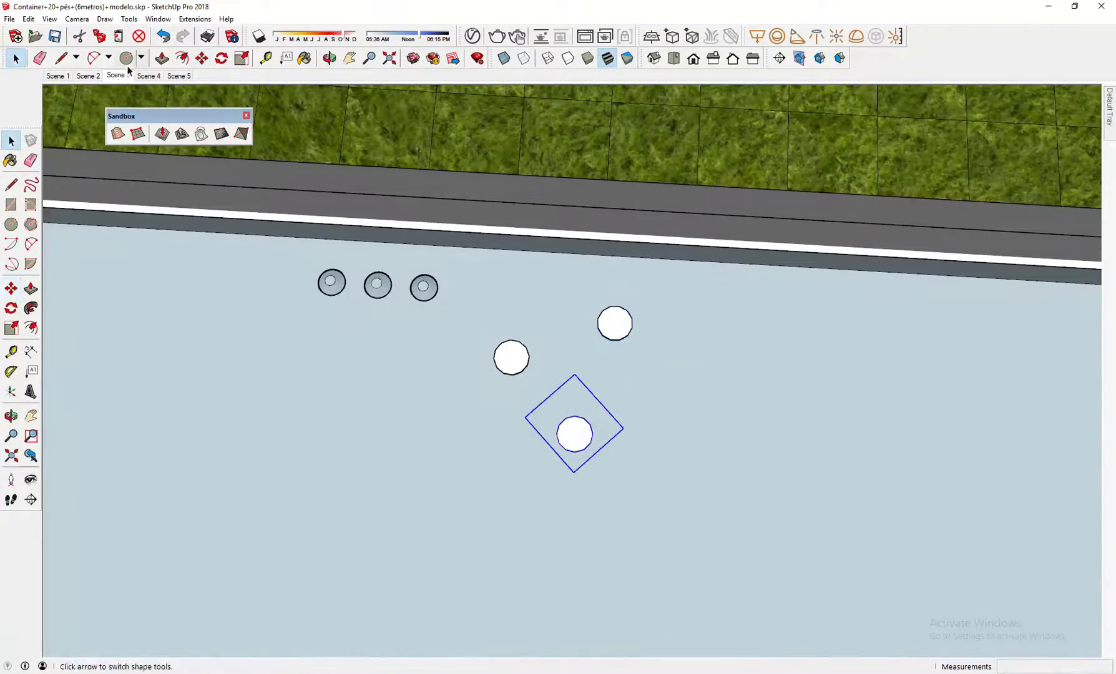
- Check the hanging triangular lamps from Scene 3 and the surrounding trees from Scene 5
{"action": "left_click", "coordinate": [128, 73]}
{"action": "key", "text": "o"}
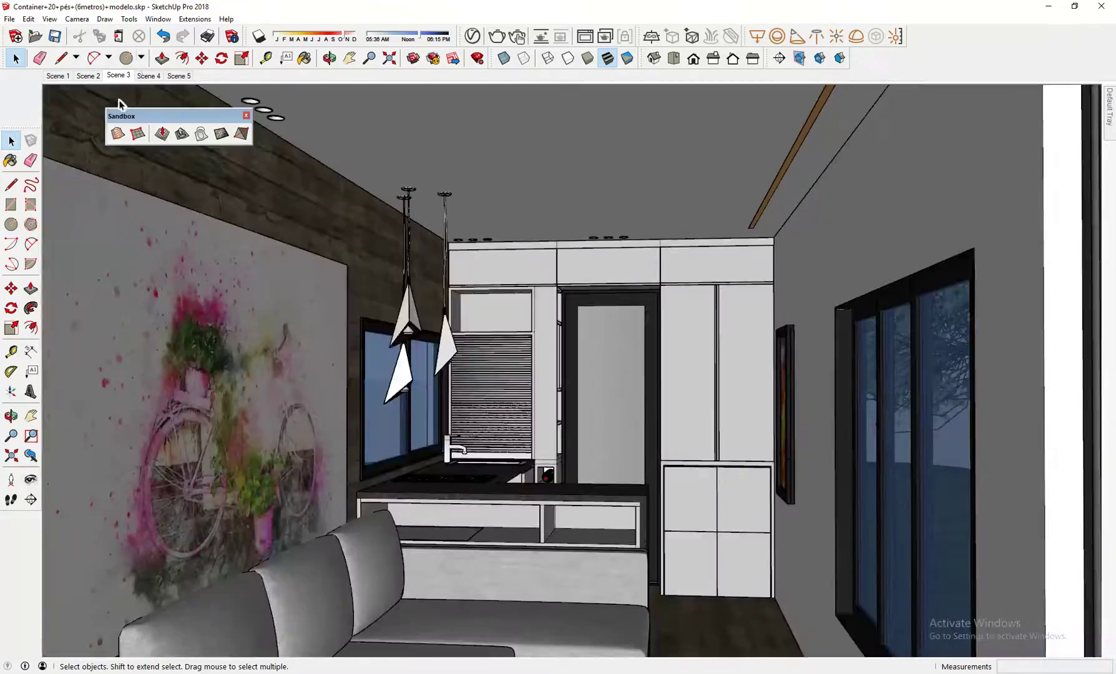
{"action": "left_click", "coordinate": [179, 75]}
{"action": "key", "text": "o"}
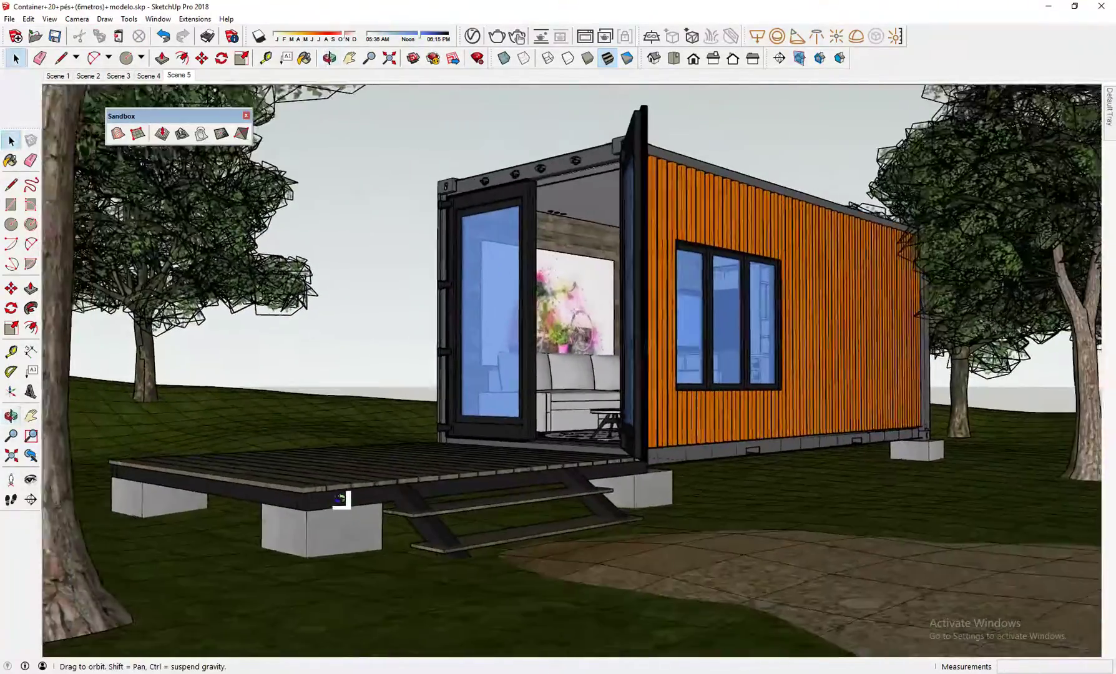
{"action": "middle_click_drag", "start_coordinate": [340, 499], "coordinate": [345, 499]}
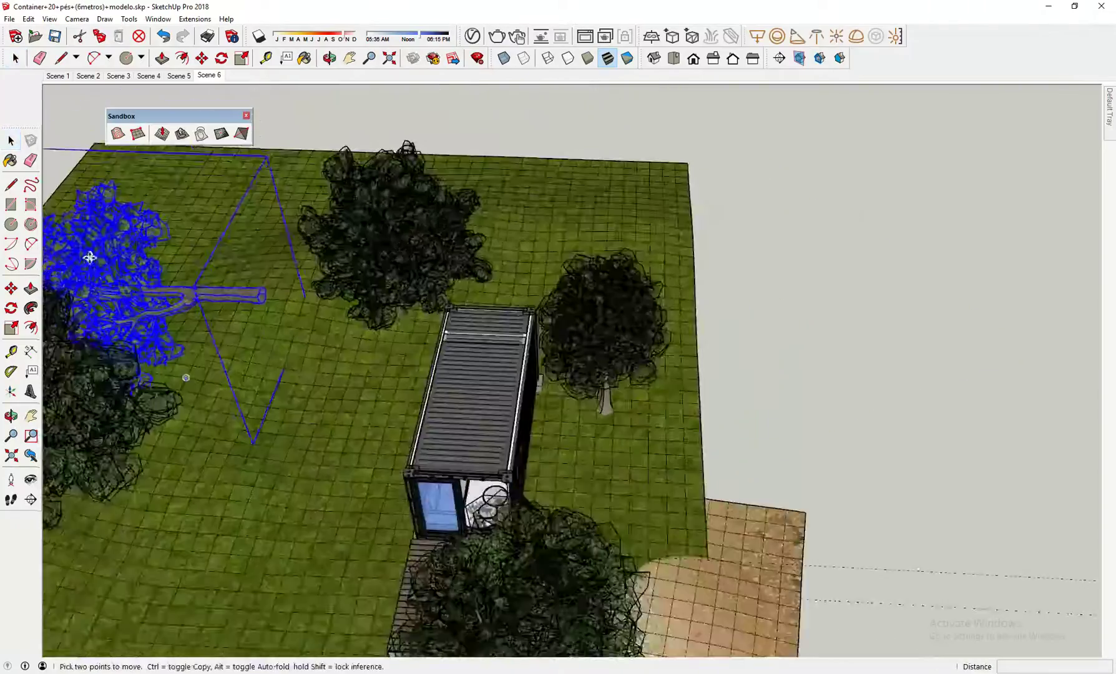
- Rotate and reposition the selected tree on the grass behind the container, checking the composition in Scene 6
{"action": "scroll", "coordinate": [90, 257], "scroll_direction": "up", "scroll_amount": 1}
{"action": "key", "text": "q"}
{"action": "key", "text": "m"}
{"action": "middle_click_drag", "start_coordinate": [327, 307], "coordinate": [583, 525]}
{"action": "left_click", "coordinate": [209, 76]}
{"action": "left_click", "coordinate": [425, 392]}
{"action": "scroll", "coordinate": [446, 349], "scroll_direction": "down", "scroll_amount": 3}
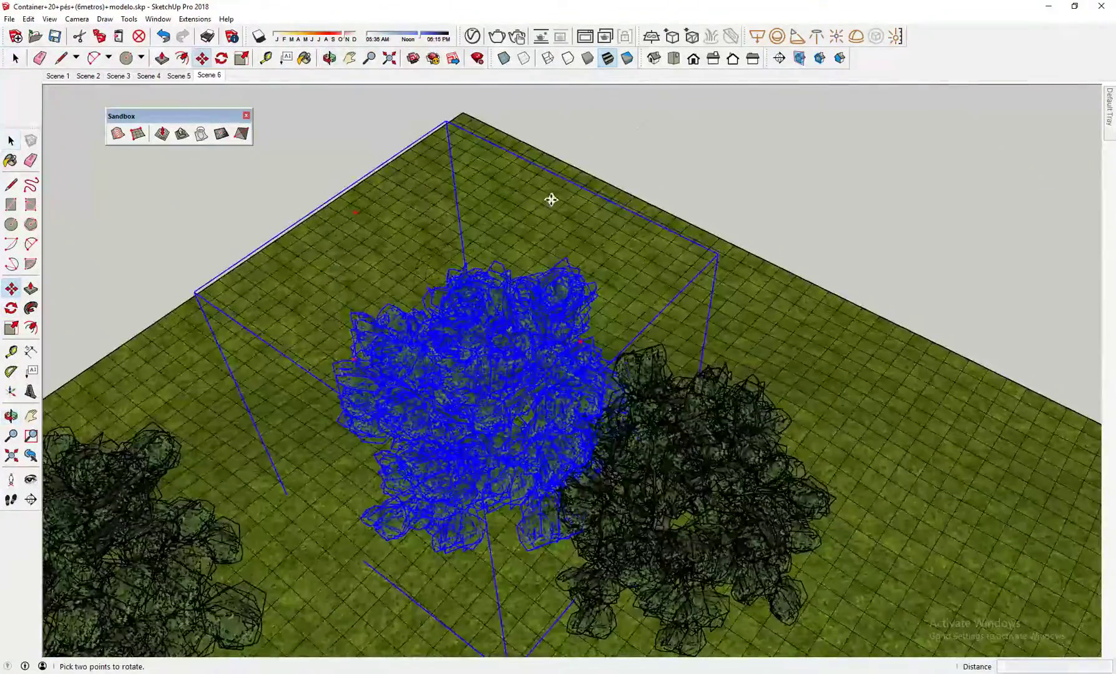
{"action": "left_click", "coordinate": [351, 276]}
{"action": "key", "text": "space"}
{"action": "left_click", "coordinate": [217, 76]}
- Shift the same tree across the grass to a new spot beside its neighbouring tree
{"action": "middle_click_drag", "start_coordinate": [354, 103], "coordinate": [561, 488]}
{"action": "key", "text": "space"}
{"action": "scroll", "coordinate": [593, 546], "scroll_direction": "up", "scroll_amount": 5}
{"action": "key", "text": "m"}
{"action": "left_click", "coordinate": [593, 546]}
{"action": "left_click", "coordinate": [349, 474]}
{"action": "key", "text": "space"}
- Fine-tune the tree's position next to the neighbouring tree and check the result from Scene 6
{"action": "middle_click_drag", "start_coordinate": [343, 291], "coordinate": [374, 431]}
{"action": "scroll", "coordinate": [375, 431], "scroll_direction": "down", "scroll_amount": 3}
{"action": "key", "text": "m"}
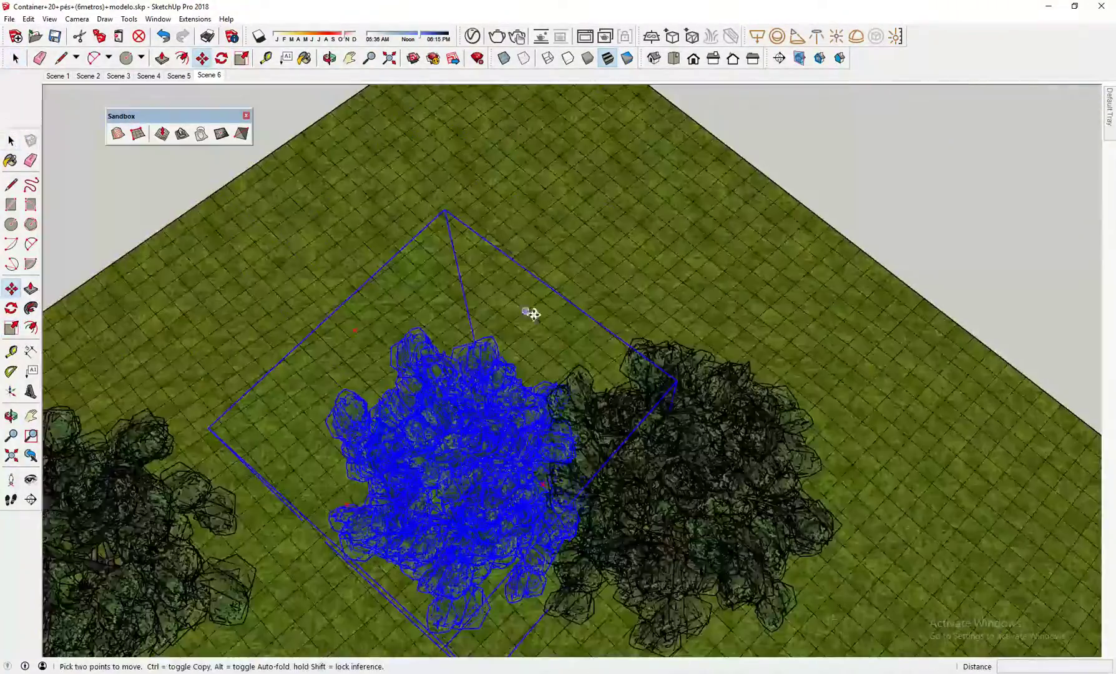
{"action": "left_click", "coordinate": [528, 314]}
{"action": "left_click", "coordinate": [561, 274]}
{"action": "key", "text": "space"}
{"action": "left_click", "coordinate": [316, 134]}
{"action": "left_click", "coordinate": [214, 76]}
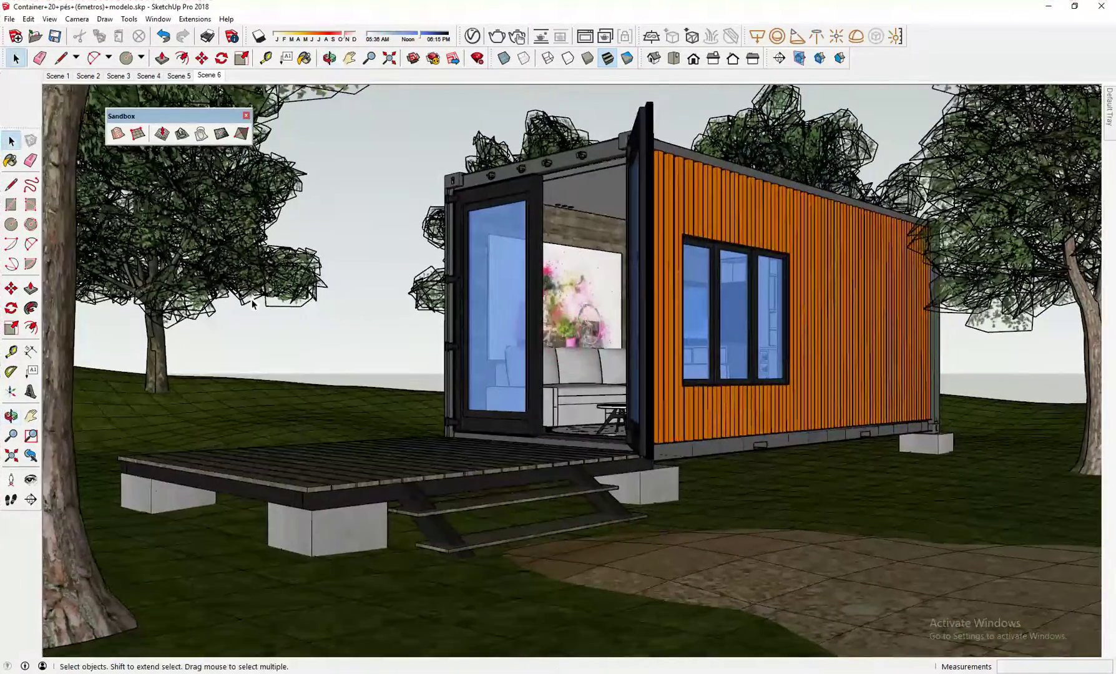
{"action": "middle_click_drag", "start_coordinate": [384, 203], "coordinate": [377, 526]}
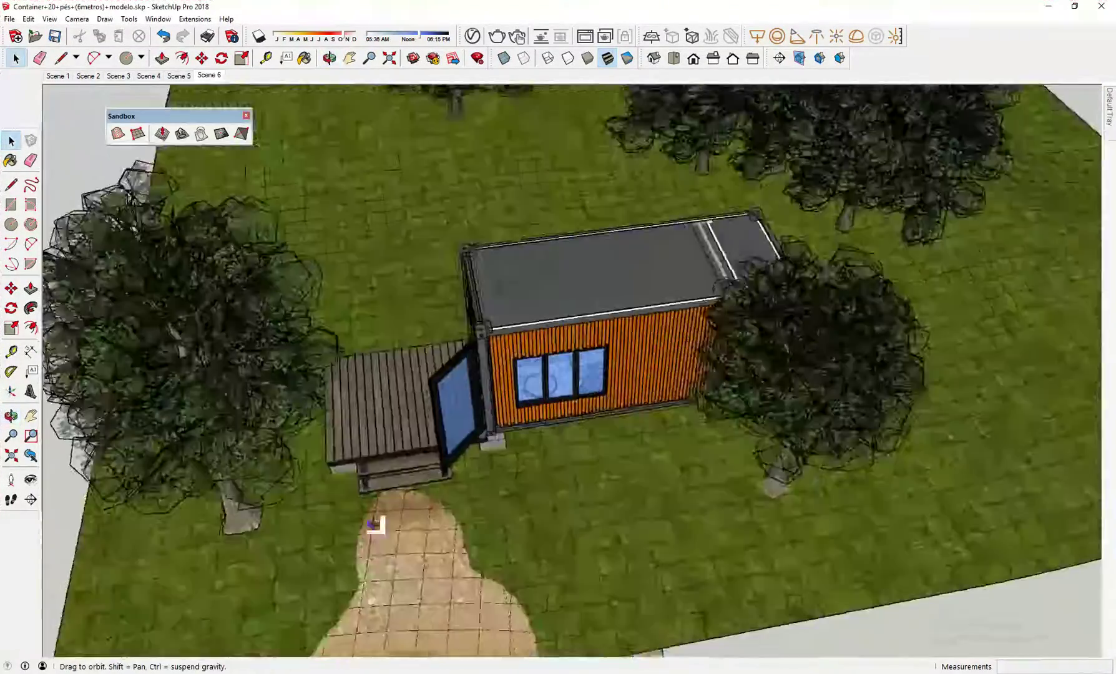
{"action": "left_click", "coordinate": [210, 75]}
- Create a rectangular Sandbox grid from scratch on the empty ground in front of the dirt path
{"action": "scroll", "coordinate": [455, 519], "scroll_direction": "down", "scroll_amount": 5}
{"action": "middle_click_drag", "start_coordinate": [455, 519], "coordinate": [322, 603]}
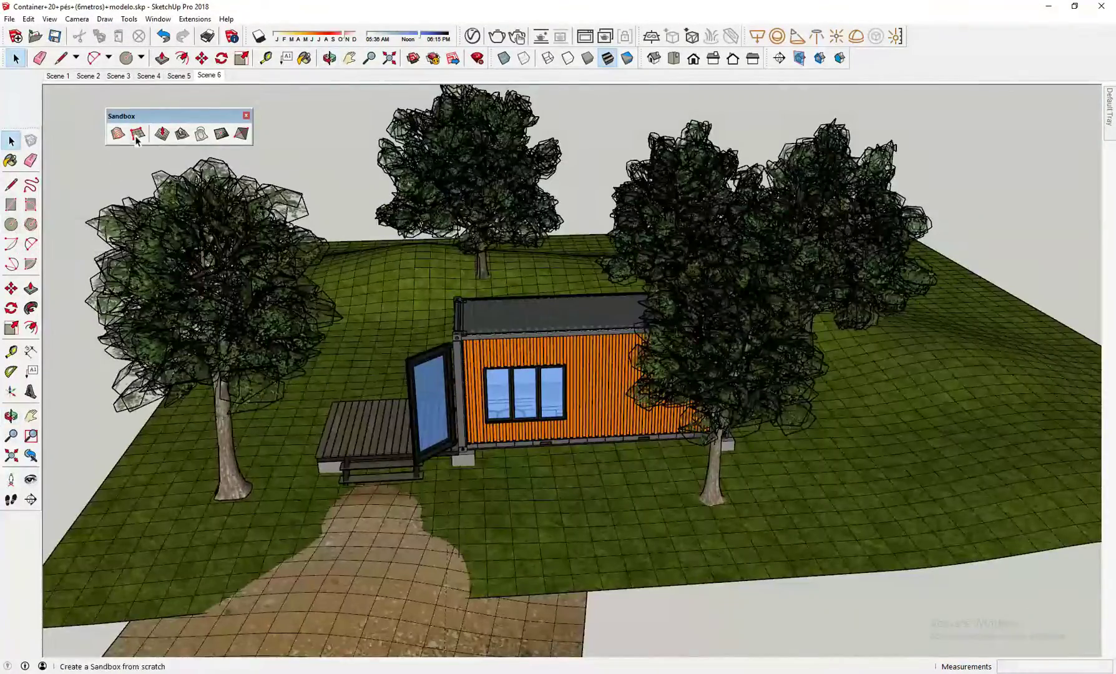
{"action": "left_click", "coordinate": [137, 134]}
{"action": "middle_click_drag", "start_coordinate": [284, 562], "coordinate": [278, 268], "text": "shift"}
{"action": "left_click", "coordinate": [282, 444]}
{"action": "mouse_move", "coordinate": [282, 444]}
{"action": "middle_mouse_down"}
{"action": "mouse_move", "coordinate": [1027, 351]}
{"action": "mouse_move", "coordinate": [399, 350]}
{"action": "middle_mouse_up"}
{"action": "left_click", "coordinate": [115, 454]}
{"action": "left_click", "coordinate": [548, 551]}
- Paint the new grid with the dirt and gravel material and open it for editing with one face selected
{"action": "key", "text": "b"}
{"action": "left_click", "coordinate": [333, 473]}
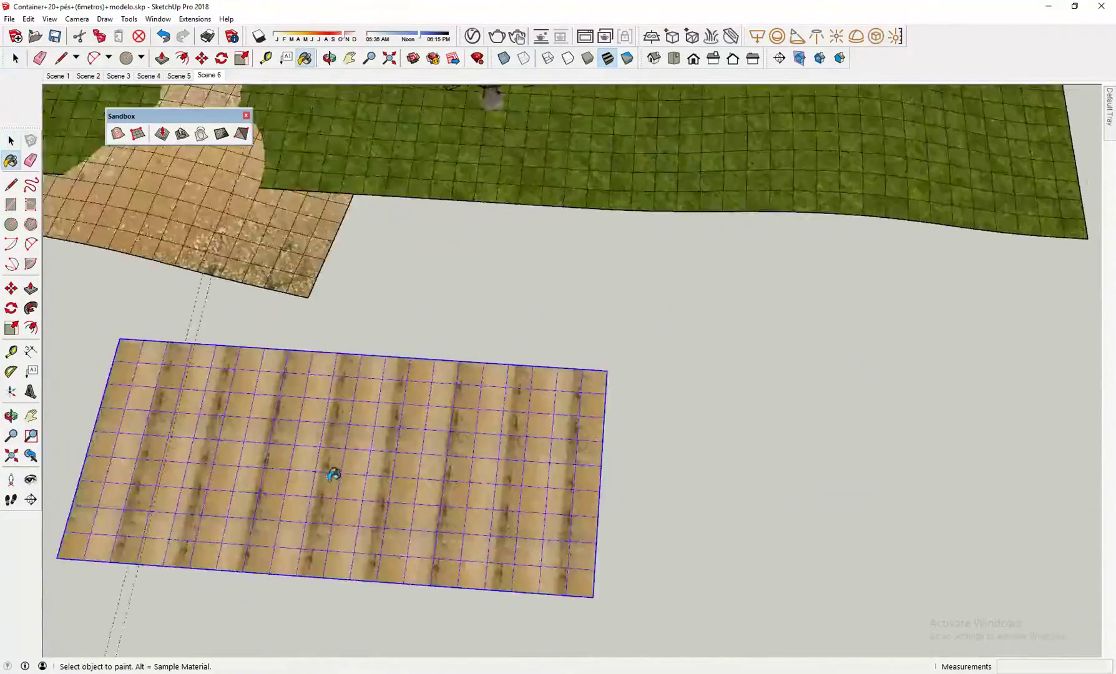
{"action": "right_click", "coordinate": [305, 229]}
{"action": "key", "text": "ctrl+a"}
{"action": "key", "text": "b"}
{"action": "key", "text": "space"}
{"action": "right_click", "coordinate": [399, 384]}
{"action": "left_click", "coordinate": [380, 437]}
- Show hidden geometry and reposition the dirt texture on one face of the grid
{"action": "left_click", "coordinate": [49, 19]}
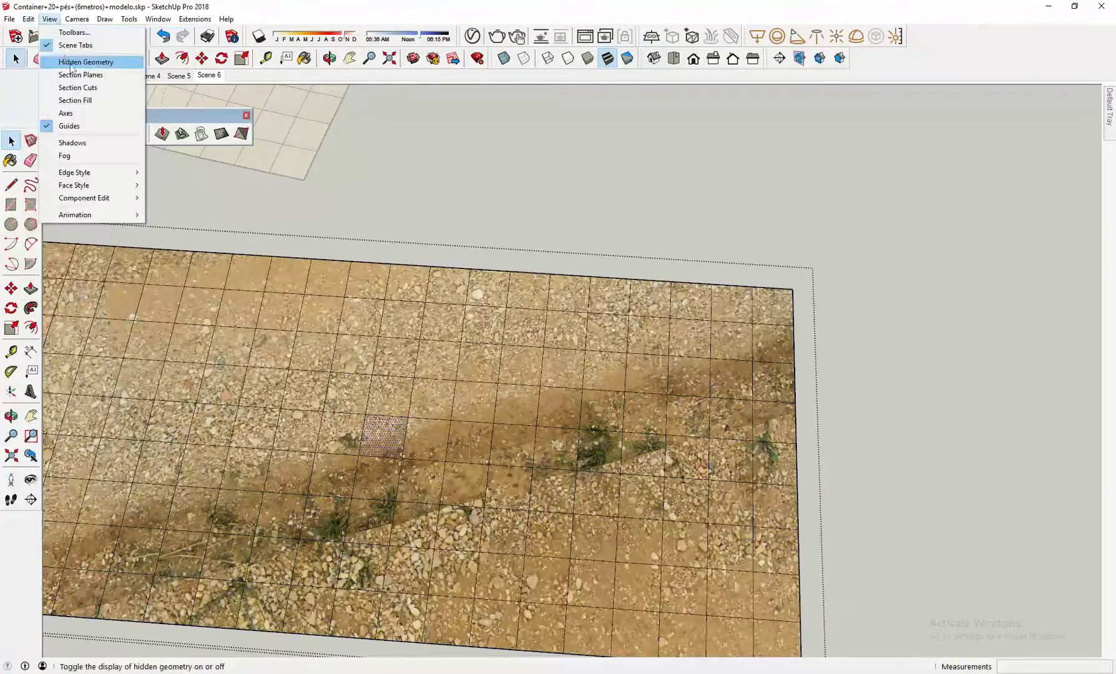
{"action": "left_click", "coordinate": [72, 63]}
{"action": "right_click", "coordinate": [398, 438]}
{"action": "mouse_move", "coordinate": [437, 338]}
{"action": "left_click", "coordinate": [542, 339]}
{"action": "mouse_move", "coordinate": [453, 455]}
{"action": "left_mouse_down"}
{"action": "mouse_move", "coordinate": [432, 549]}
{"action": "mouse_move", "coordinate": [424, 285]}
{"action": "left_mouse_up"}
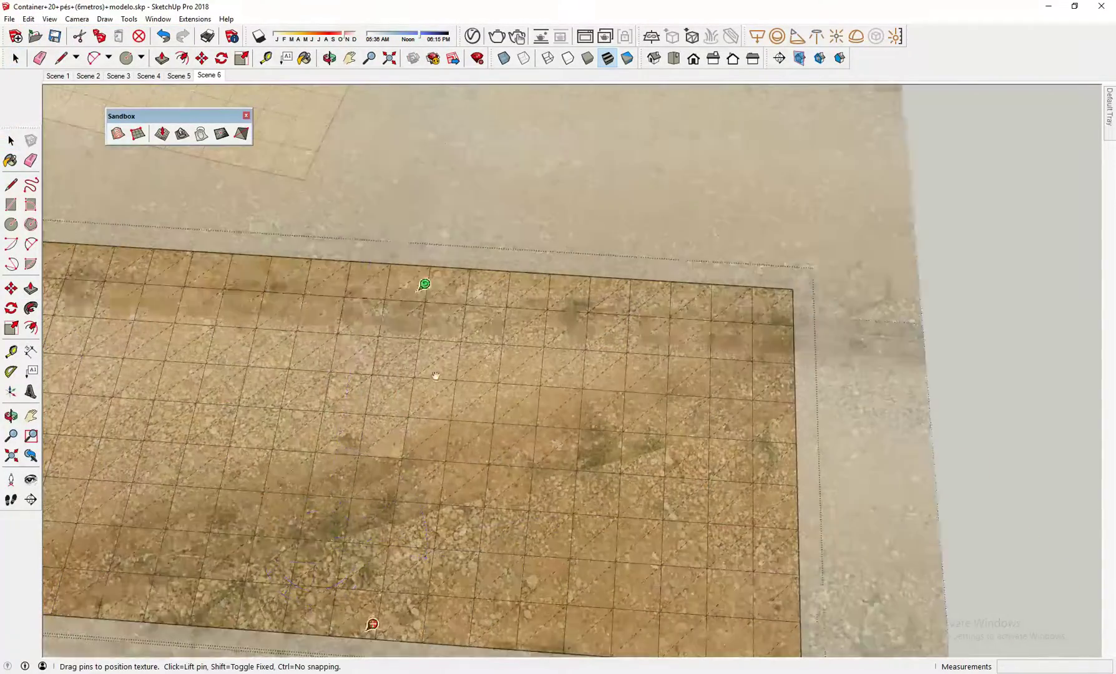
{"action": "key", "text": "Return"}
- Sample the repositioned dirt texture and apply it to the grid's faces
{"action": "key", "text": "b"}
{"action": "left_click", "coordinate": [386, 437], "text": "alt"}
{"action": "left_click", "coordinate": [386, 437]}
{"action": "key", "text": "space"}
- Sculpt a gentle rise in the dirt grid with Smoove, undoing the first attempt and reshaping it elsewhere
{"action": "middle_click_drag", "start_coordinate": [399, 430], "coordinate": [537, 350]}
{"action": "left_click", "coordinate": [163, 134]}
{"action": "left_click", "coordinate": [265, 312]}
{"action": "left_click", "coordinate": [309, 289]}
{"action": "middle_click_drag", "start_coordinate": [262, 325], "coordinate": [324, 392]}
{"action": "key", "text": "ctrl+z"}
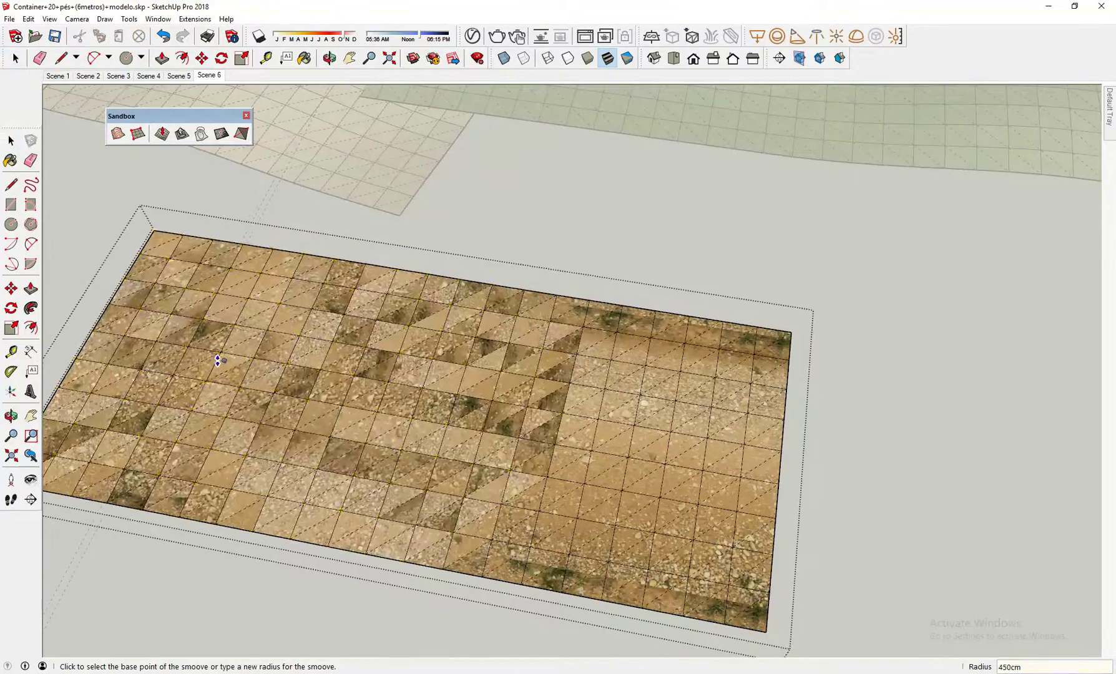
{"action": "left_click", "coordinate": [672, 425]}
{"action": "left_click", "coordinate": [671, 405]}
{"action": "key", "text": "space"}
{"action": "middle_click_drag", "start_coordinate": [624, 387], "coordinate": [437, 537]}
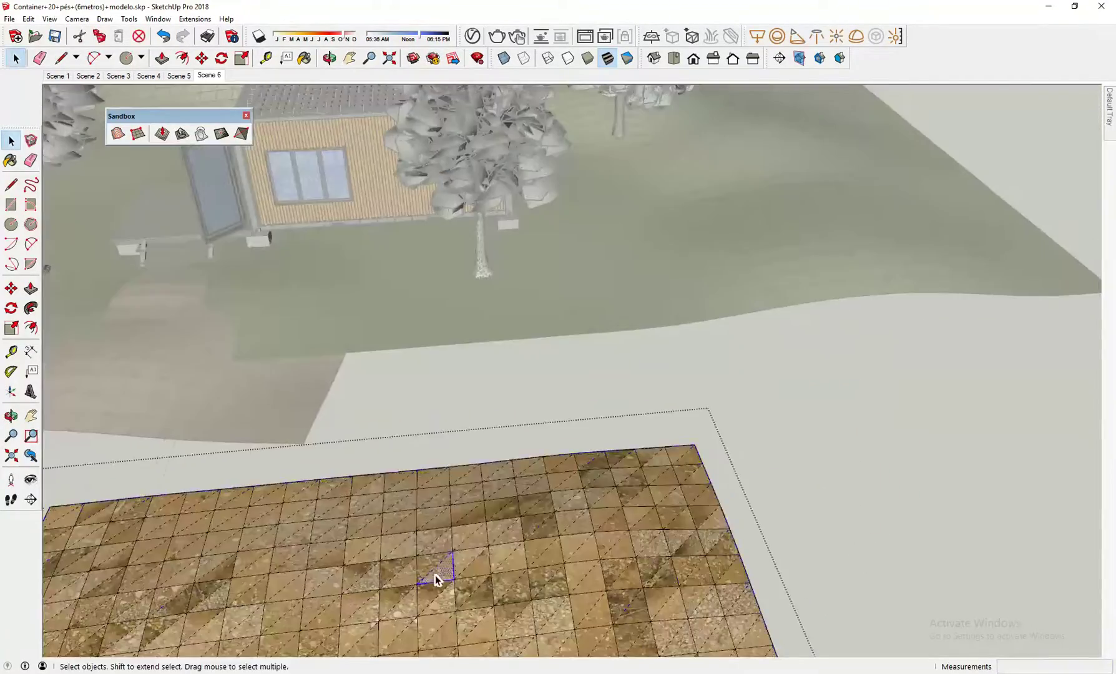
- Move the whole dirt grid beneath the container and deck
{"action": "triple_click", "coordinate": [540, 427]}
{"action": "scroll", "coordinate": [615, 465], "scroll_direction": "up", "scroll_amount": 3}
{"action": "left_click", "coordinate": [874, 387]}
{"action": "left_click", "coordinate": [562, 406]}
{"action": "left_click", "coordinate": [12, 289]}
{"action": "scroll", "coordinate": [163, 379], "scroll_direction": "down", "scroll_amount": 5}
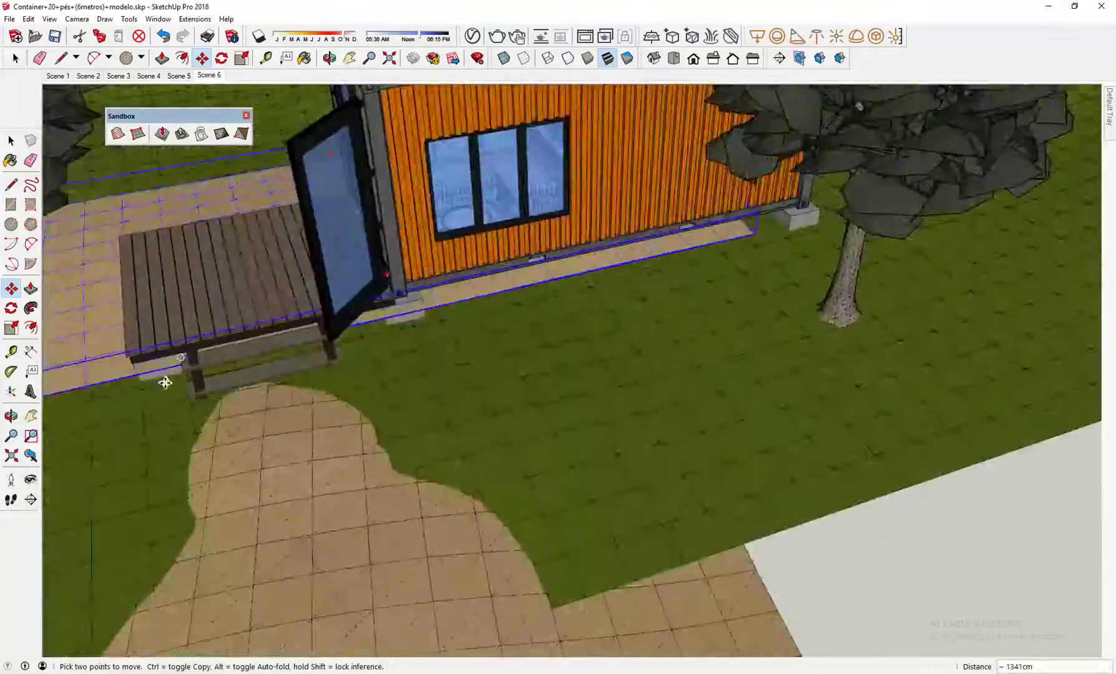
{"action": "mouse_move", "coordinate": [163, 379]}
{"action": "middle_mouse_down"}
{"action": "mouse_move", "coordinate": [640, 219]}
{"action": "mouse_move", "coordinate": [611, 212]}
{"action": "mouse_move", "coordinate": [350, 443]}
{"action": "mouse_move", "coordinate": [591, 554]}
{"action": "mouse_move", "coordinate": [749, 300]}
{"action": "middle_mouse_up"}
- Adjust the dirt grid against the grass terrain so dirt patches emerge around the container and deck, checking from below
{"action": "key", "text": "space"}
{"action": "key", "text": "m"}
{"action": "left_click", "coordinate": [615, 227]}
{"action": "middle_click_drag", "start_coordinate": [349, 300], "coordinate": [181, 153]}
{"action": "key", "text": "space"}
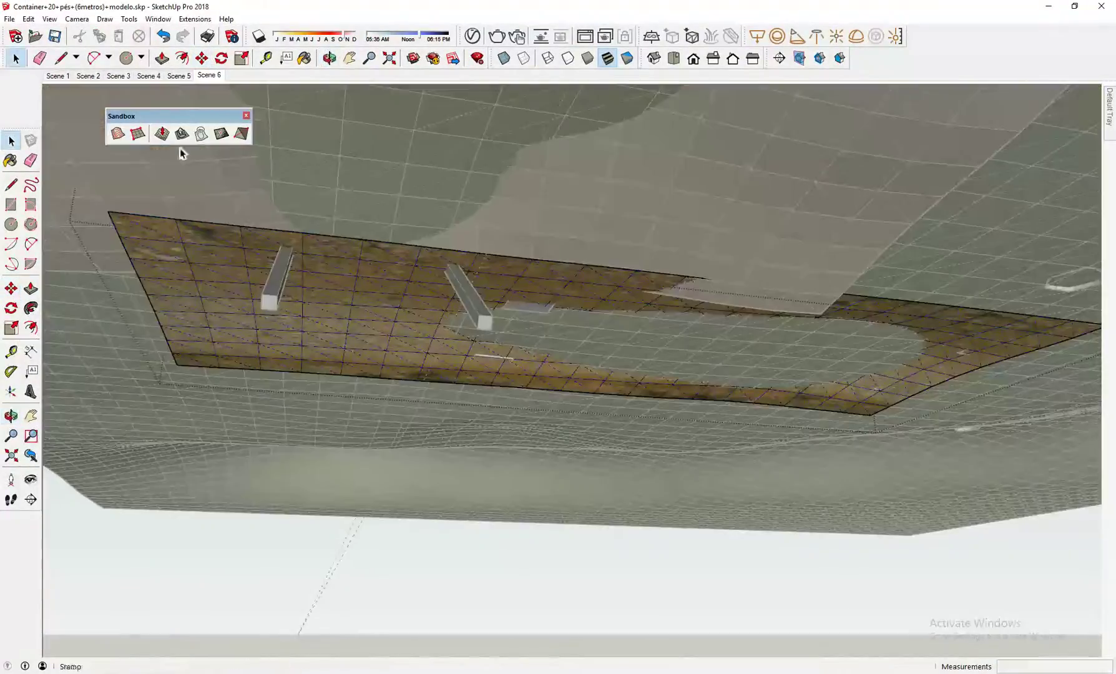
{"action": "middle_click_drag", "start_coordinate": [286, 305], "coordinate": [844, 329]}
{"action": "left_click", "coordinate": [844, 330]}
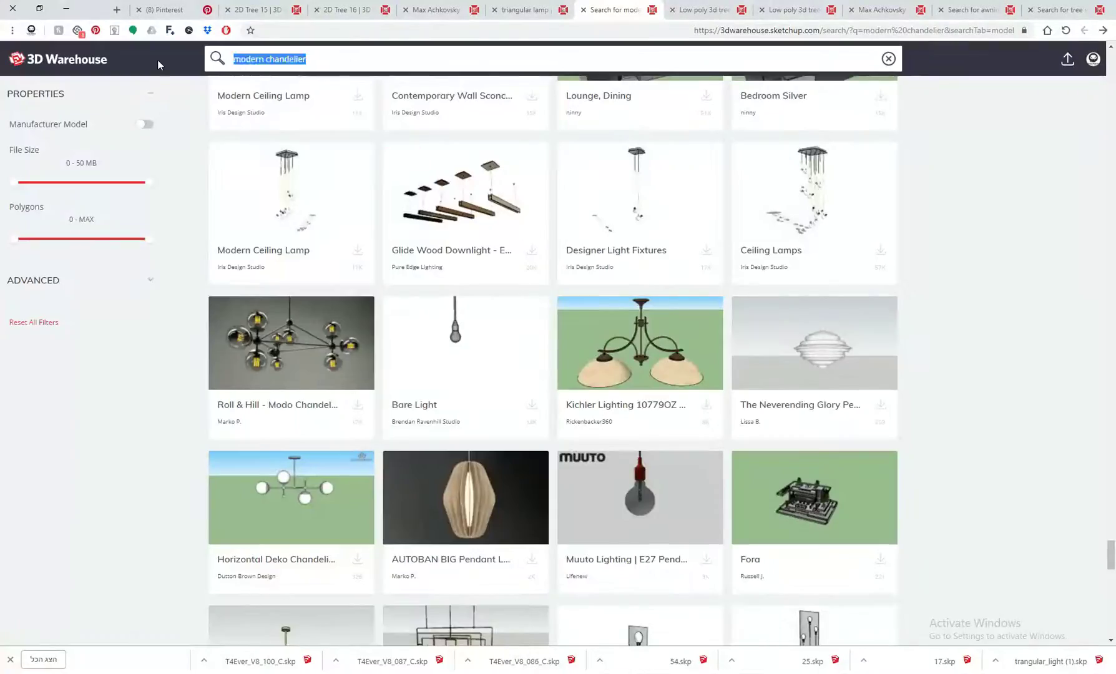
- Search 3D Warehouse for "out door furniture" and look through the models
{"action": "type", "text": "out door furniture"}
{"action": "key", "text": "Return"}
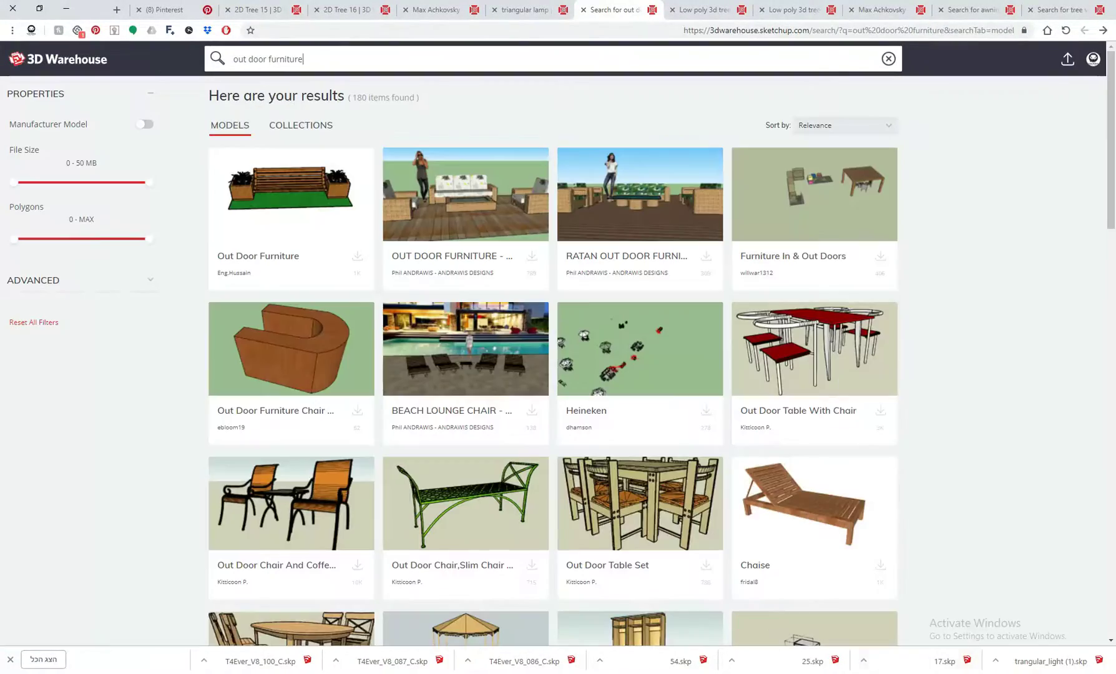
{"action": "scroll", "coordinate": [510, 416], "scroll_direction": "down", "scroll_amount": 2}
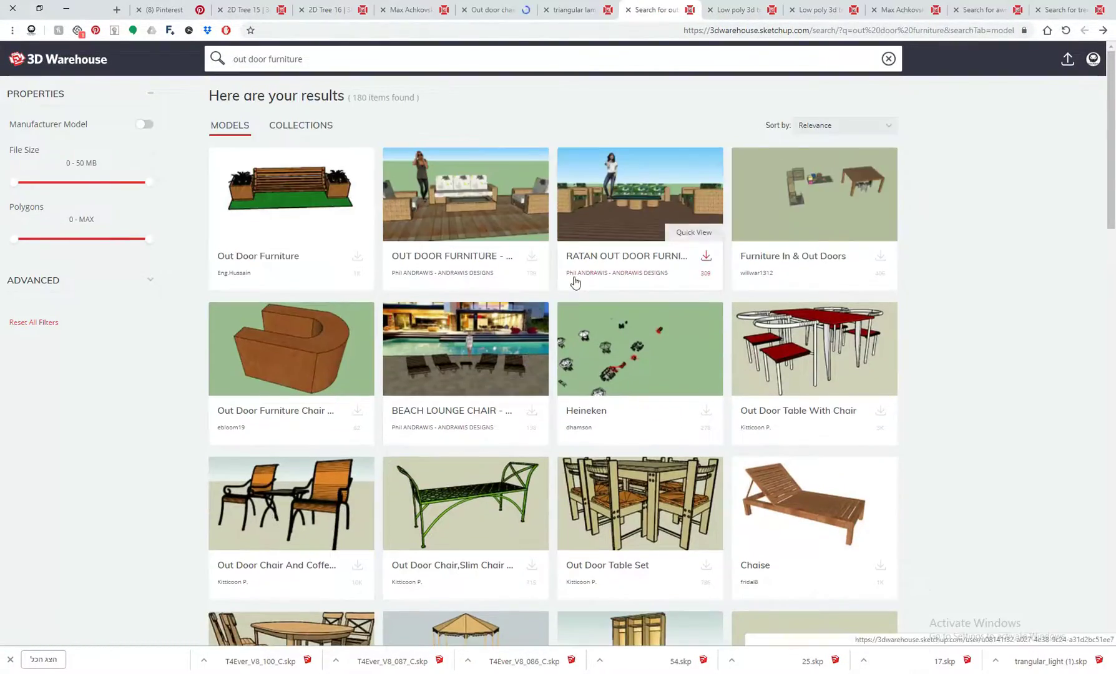
{"action": "scroll", "coordinate": [569, 291], "scroll_direction": "down", "scroll_amount": 15}
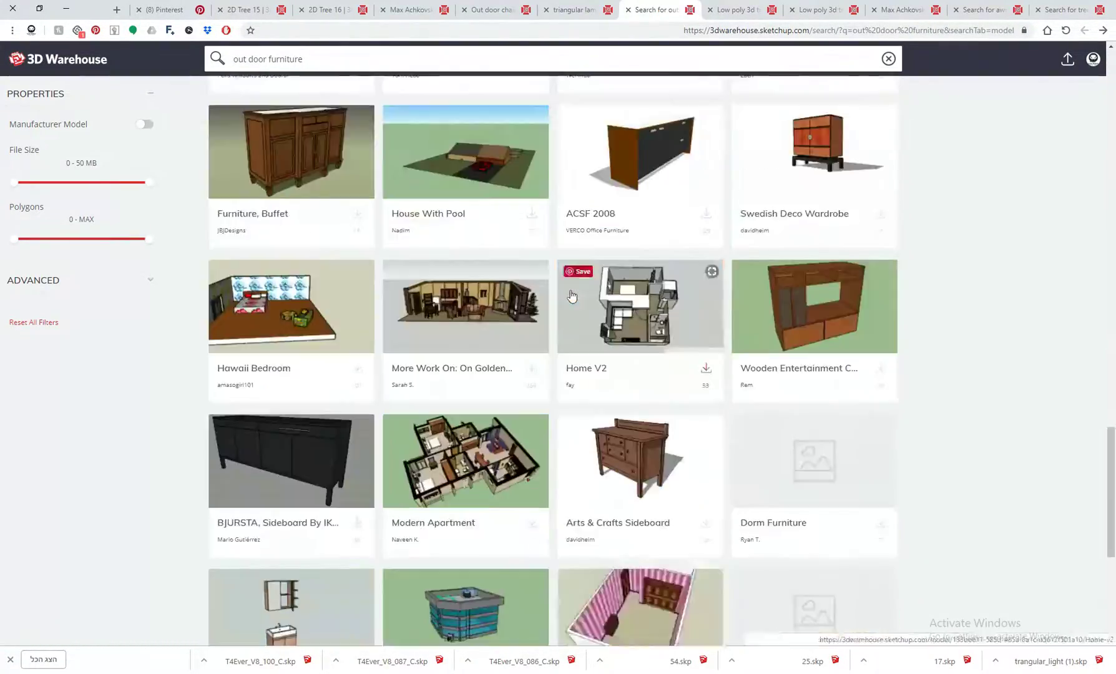
- Change the 3D Warehouse search to "outdoor furniture" and browse the models
{"action": "scroll", "coordinate": [562, 310], "scroll_direction": "down", "scroll_amount": 10}
{"action": "left_click", "coordinate": [250, 58]}
{"action": "key", "text": "BackSpace"}
{"action": "key", "text": "Return"}
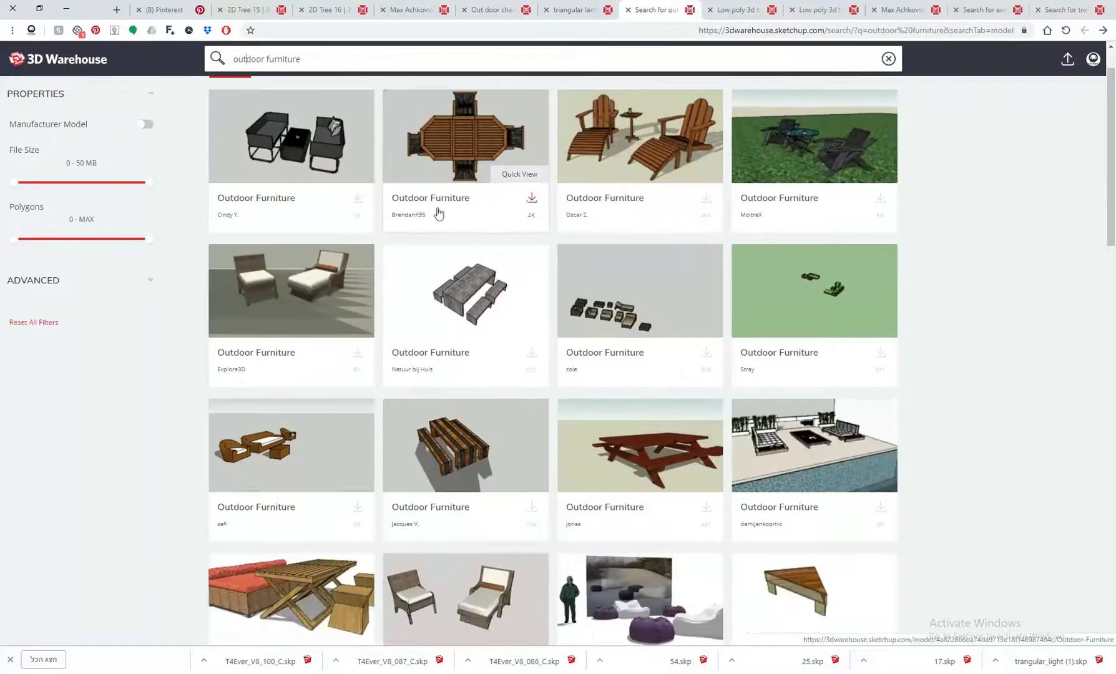
{"action": "scroll", "coordinate": [510, 307], "scroll_direction": "down", "scroll_amount": 20}
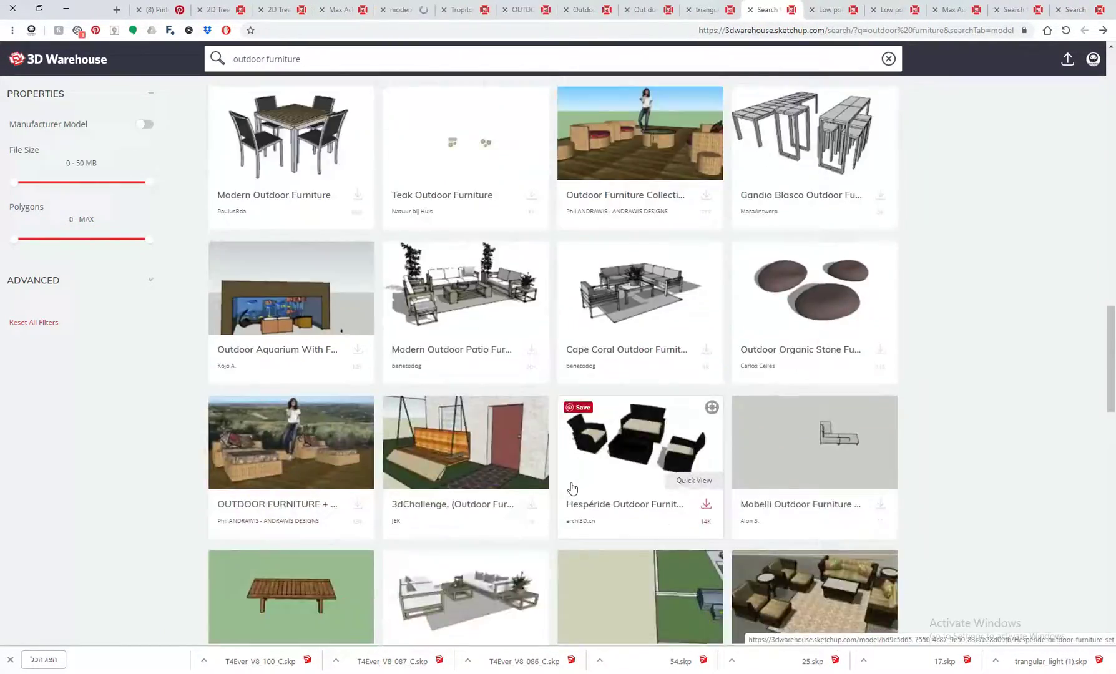
- Download the RH Aviara Teak Outdoor Furniture model and browse the small fridge models in 3D Warehouse
{"action": "middle_click", "coordinate": [466, 593]}
{"action": "left_click", "coordinate": [386, 10]}
{"action": "left_click", "coordinate": [444, 10]}
{"action": "left_click", "coordinate": [386, 10]}
{"action": "left_click", "coordinate": [680, 428]}
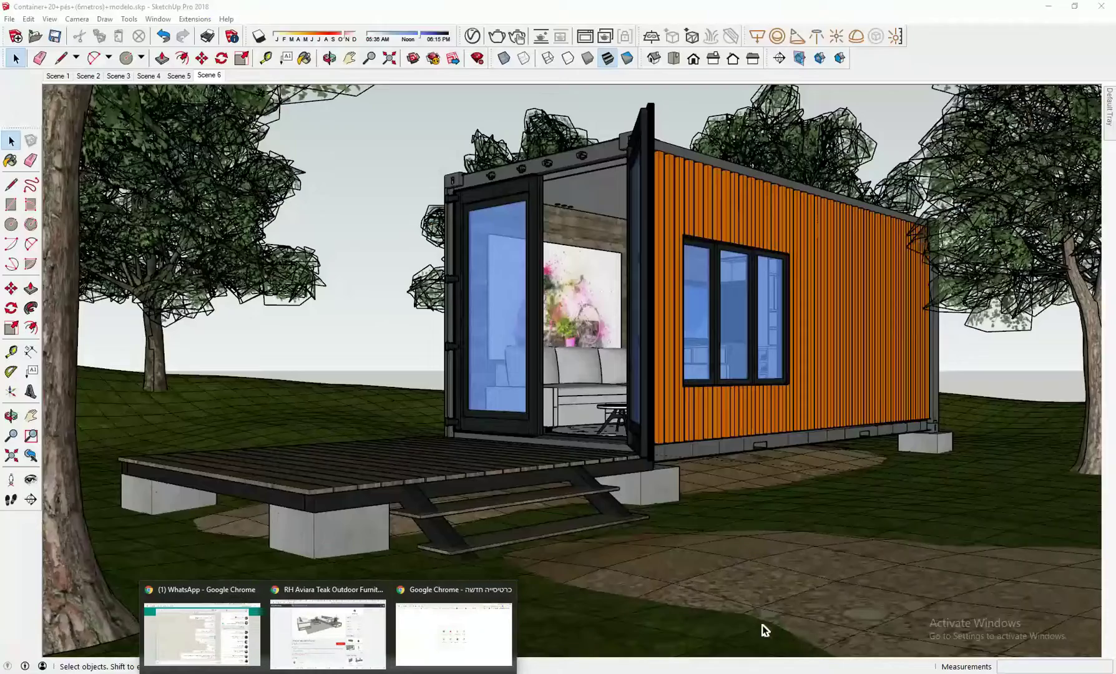
{"action": "left_click", "coordinate": [328, 635]}
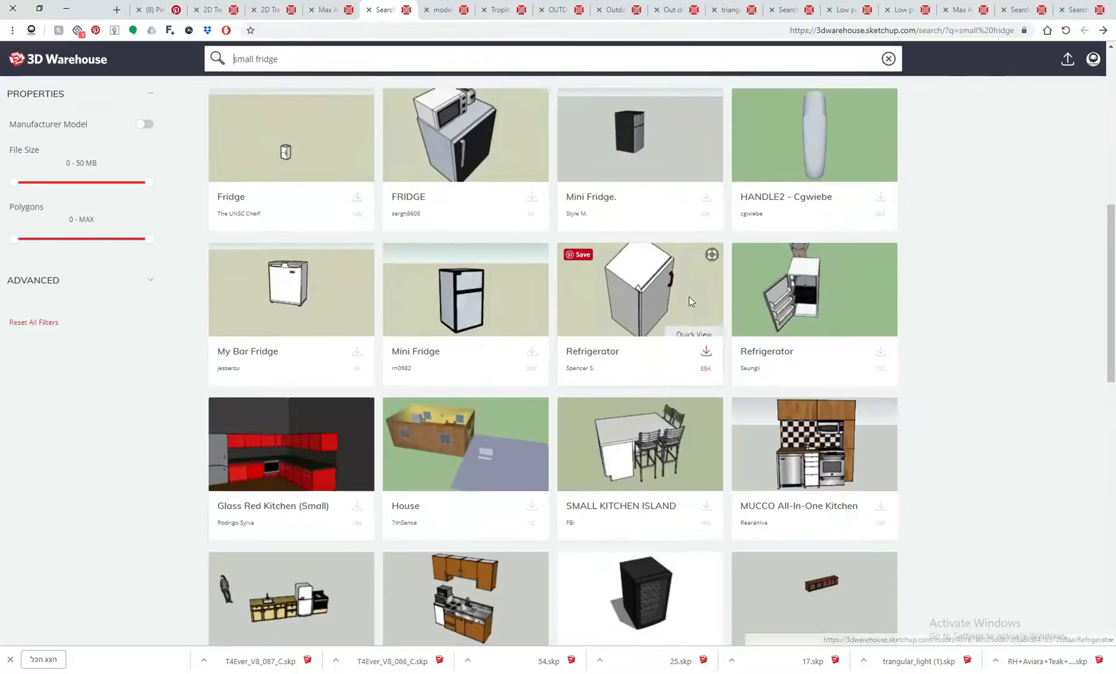
{"action": "scroll", "coordinate": [447, 256], "scroll_direction": "down", "scroll_amount": 15}
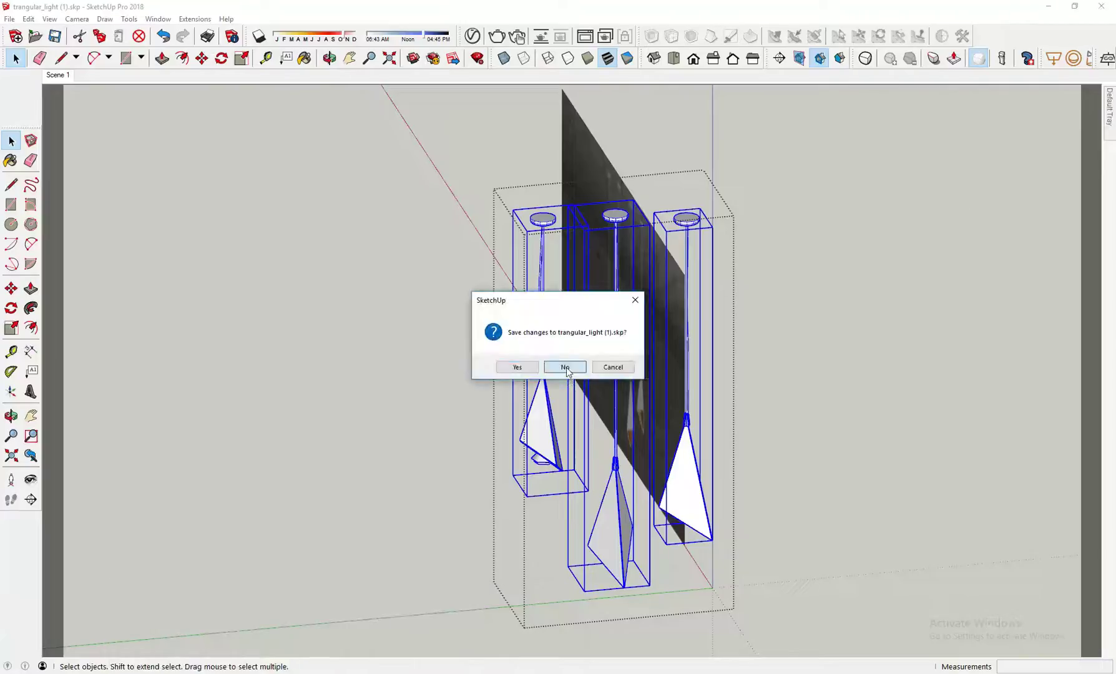
- Close the triangular lamp file without saving and switch to the RH Aviara teak furniture model
{"action": "left_click", "coordinate": [567, 371]}
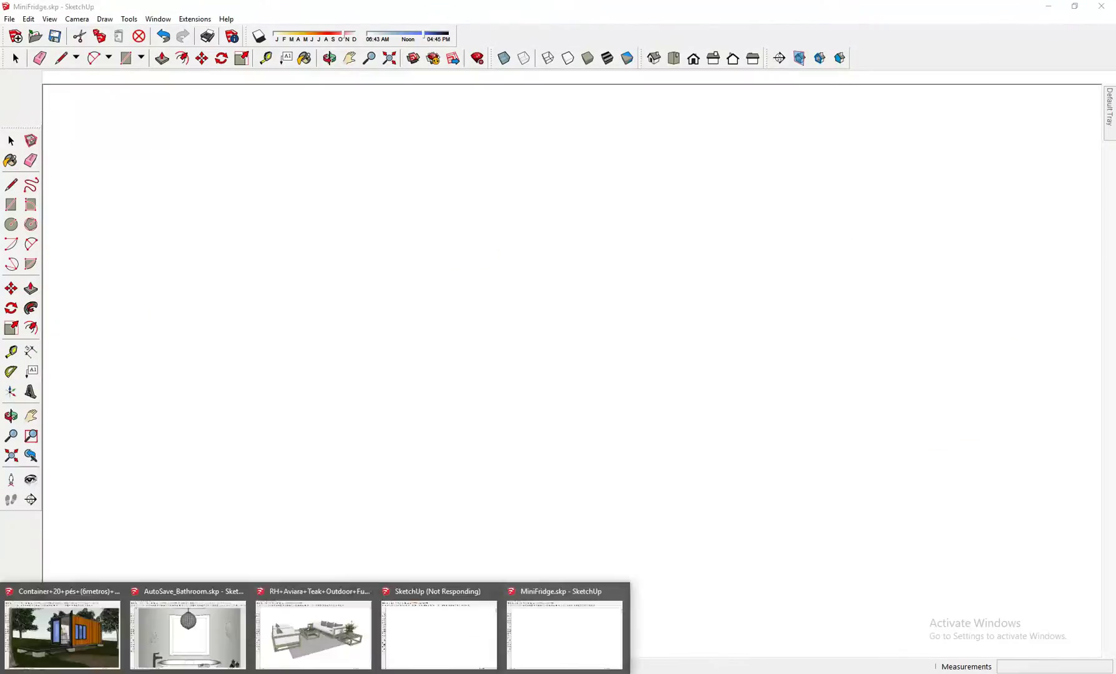
{"action": "left_click", "coordinate": [314, 634]}
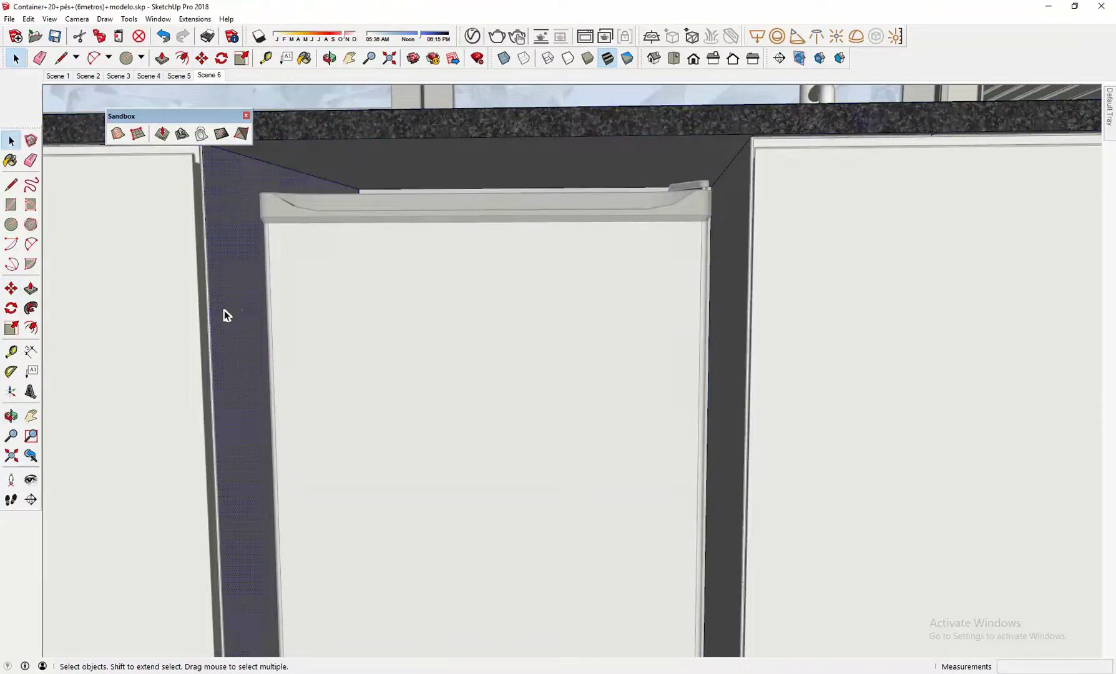
- Move the cabinet side faces around the mini fridge niche to close the gaps beside the fridge
{"action": "key", "text": "p"}
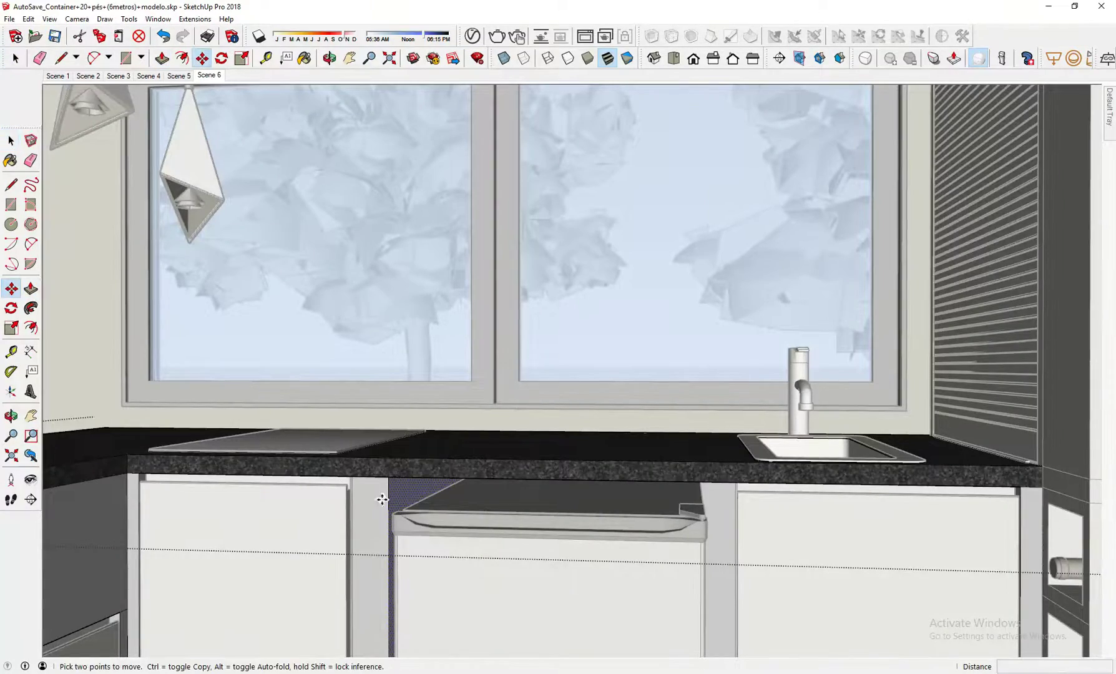
{"action": "left_click", "coordinate": [389, 493]}
{"action": "scroll", "coordinate": [840, 467], "scroll_direction": "up", "scroll_amount": 3}
{"action": "middle_click_drag", "start_coordinate": [840, 467], "coordinate": [702, 424]}
{"action": "left_click", "coordinate": [702, 424]}
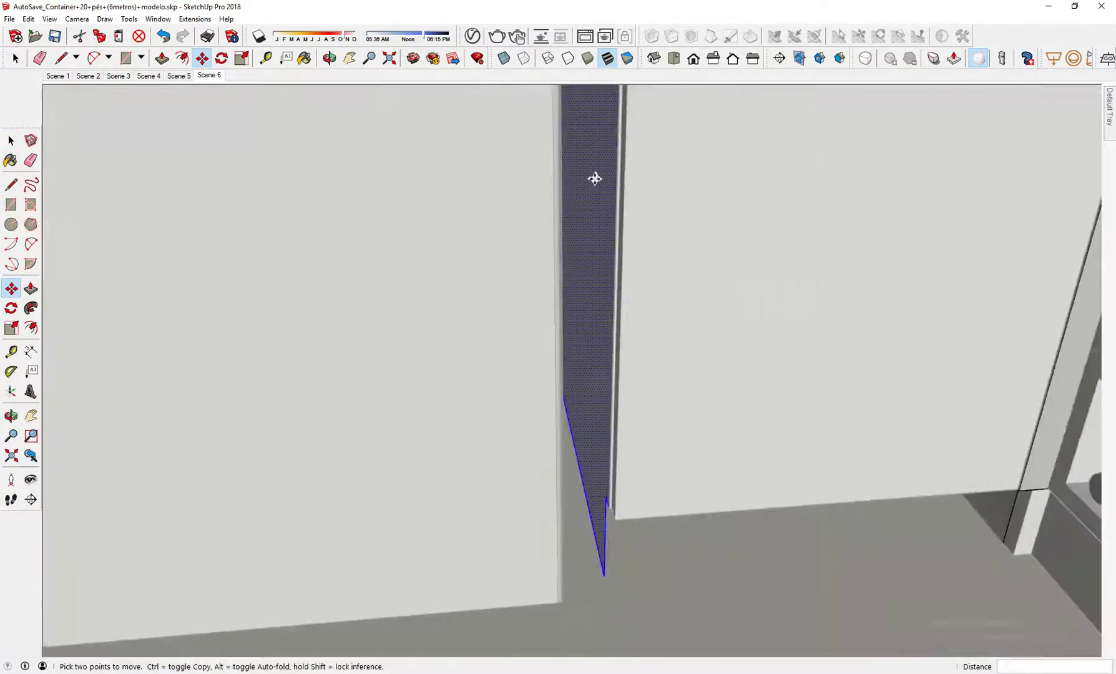
{"action": "middle_click_drag", "start_coordinate": [595, 178], "coordinate": [594, 125]}
{"action": "left_click", "coordinate": [30, 288]}
{"action": "left_click", "coordinate": [527, 463]}
- Move the mini fridge 1 cm along the red axis within its niche
{"action": "key", "text": "space"}
{"action": "middle_click_drag", "start_coordinate": [527, 462], "coordinate": [623, 357]}
{"action": "key", "text": "m"}
{"action": "left_click", "coordinate": [498, 318]}
{"action": "type", "text": "1"}
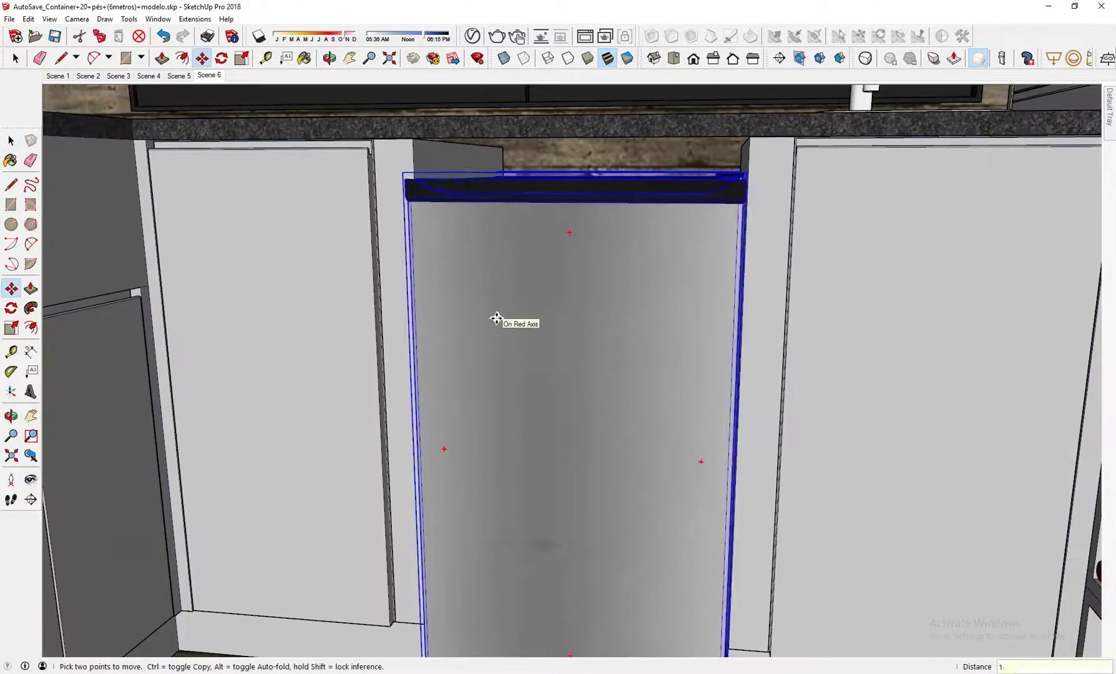
{"action": "key", "text": "Return"}
{"action": "key", "text": "space"}
- Open the cabinet beside the mini fridge for editing and move its door's side edge 3 cm
{"action": "scroll", "coordinate": [415, 138], "scroll_direction": "up", "scroll_amount": 3}
{"action": "double_click", "coordinate": [422, 147]}
{"action": "left_click", "coordinate": [421, 145]}
{"action": "key", "text": "space"}
{"action": "scroll", "coordinate": [449, 173], "scroll_direction": "down", "scroll_amount": 4}
{"action": "left_click", "coordinate": [461, 254]}
{"action": "double_click", "coordinate": [461, 254]}
{"action": "middle_click_drag", "start_coordinate": [461, 254], "coordinate": [513, 302]}
{"action": "key", "text": "m"}
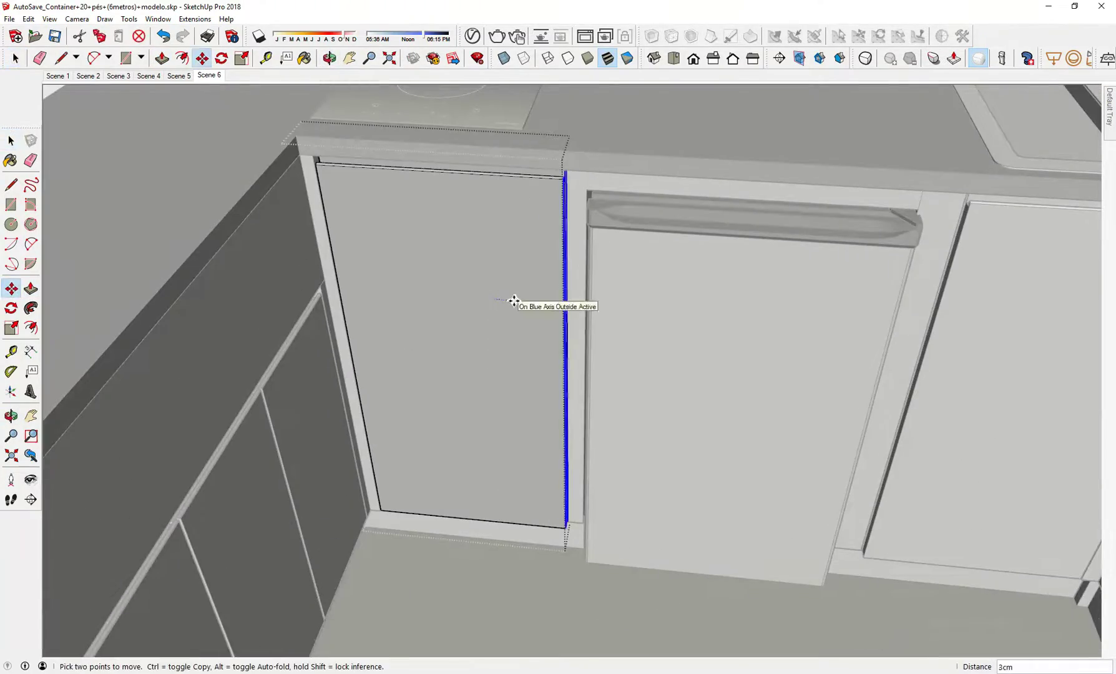
{"action": "key", "text": "space"}
{"action": "left_click_drag", "start_coordinate": [584, 174], "coordinate": [696, 634]}
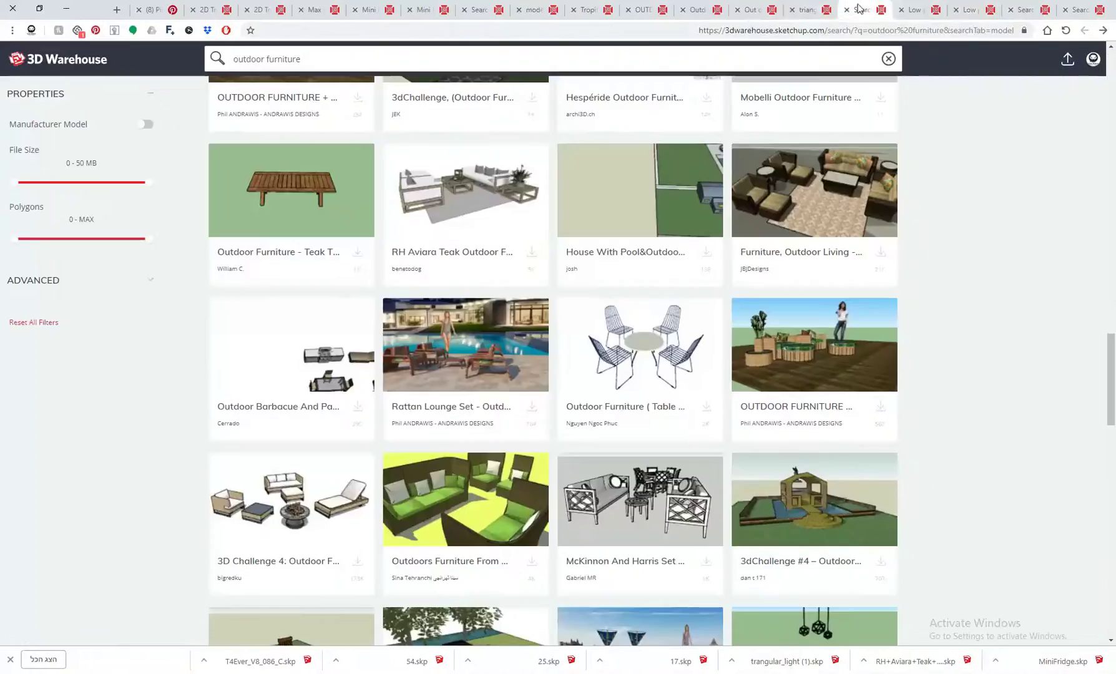
- Review the opened outdoor furniture model pages and copy the title of the modern outdoor furniture model
{"action": "left_click", "coordinate": [696, 9]}
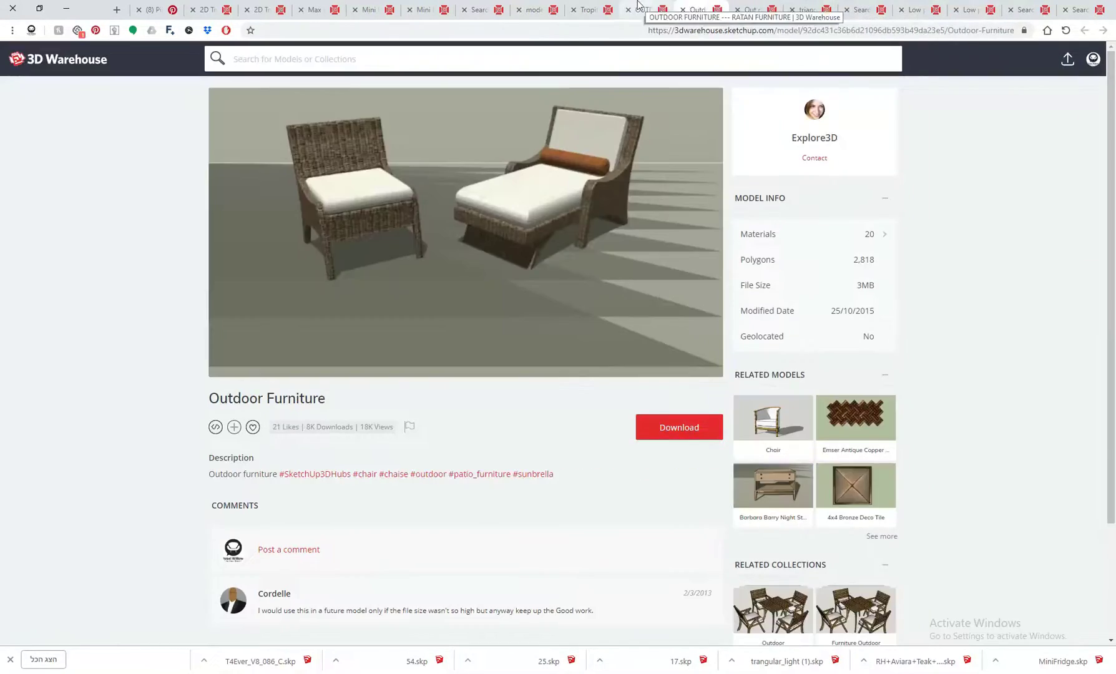
{"action": "left_click", "coordinate": [587, 9]}
{"action": "left_click", "coordinate": [532, 9]}
{"action": "left_click_drag", "start_coordinate": [210, 407], "coordinate": [412, 400]}
{"action": "key", "text": "ctrl+c"}
{"action": "left_click", "coordinate": [696, 10]}
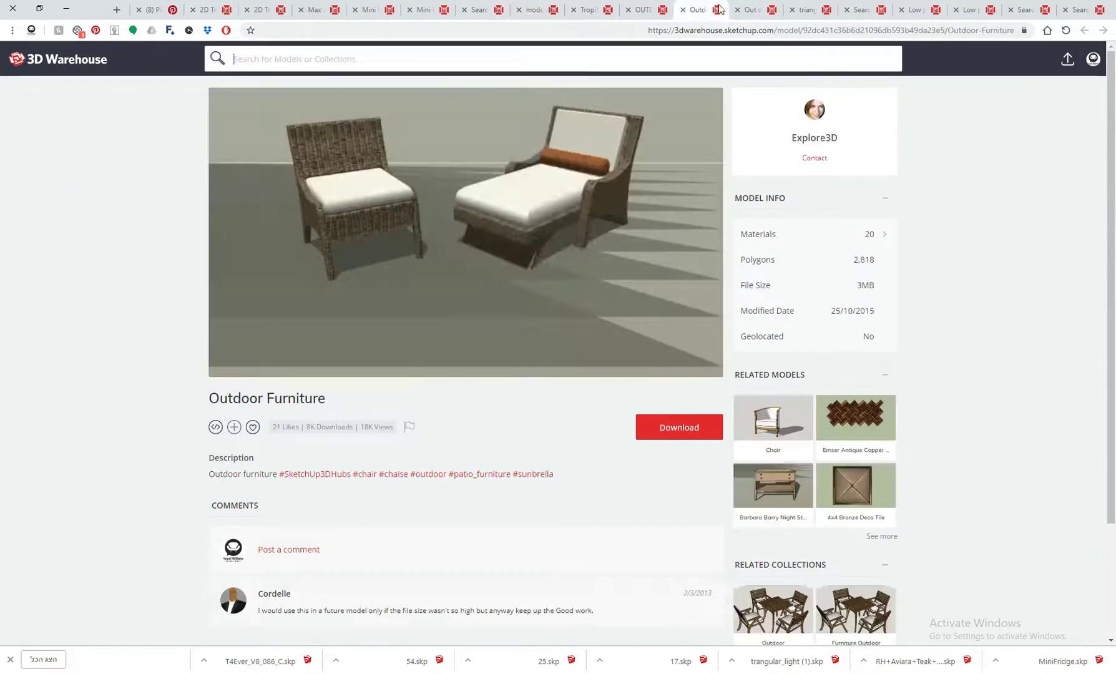
- Search 3D Warehouse for "modern outdoor furniture" and look through the models
{"action": "left_click", "coordinate": [317, 57]}
{"action": "key", "text": "ctrl+v"}
{"action": "double_click", "coordinate": [314, 57]}
{"action": "key", "text": "BackSpace"}
{"action": "key", "text": "Return"}
{"action": "scroll", "coordinate": [475, 312], "scroll_direction": "down", "scroll_amount": 15}
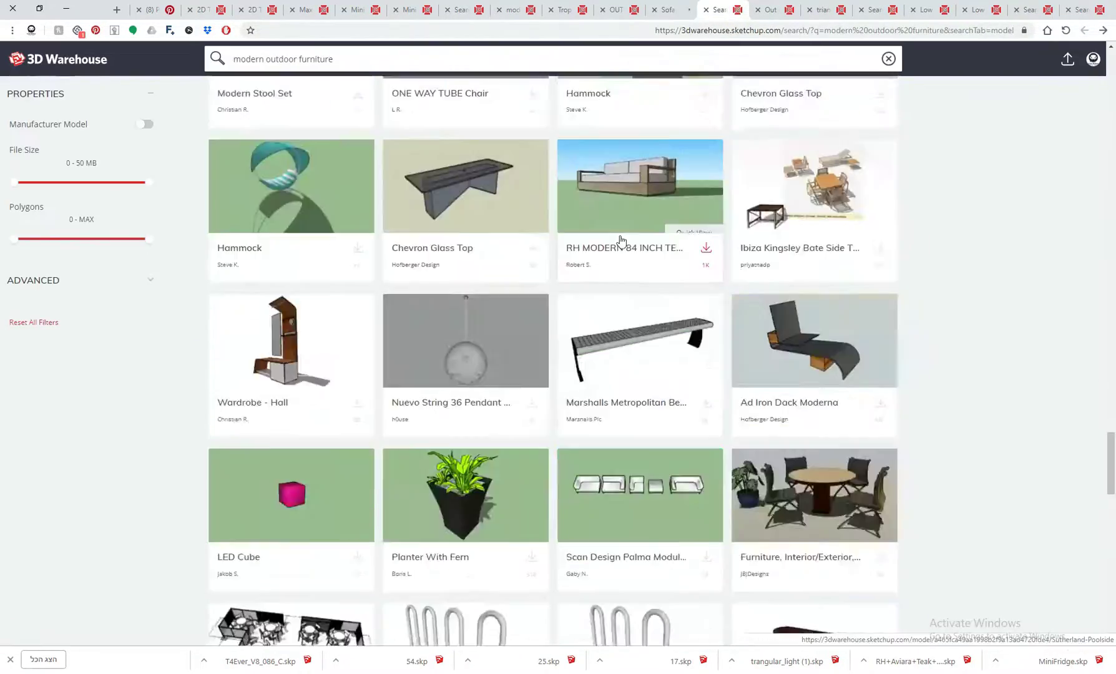
{"action": "scroll", "coordinate": [475, 312], "scroll_direction": "down", "scroll_amount": 10}
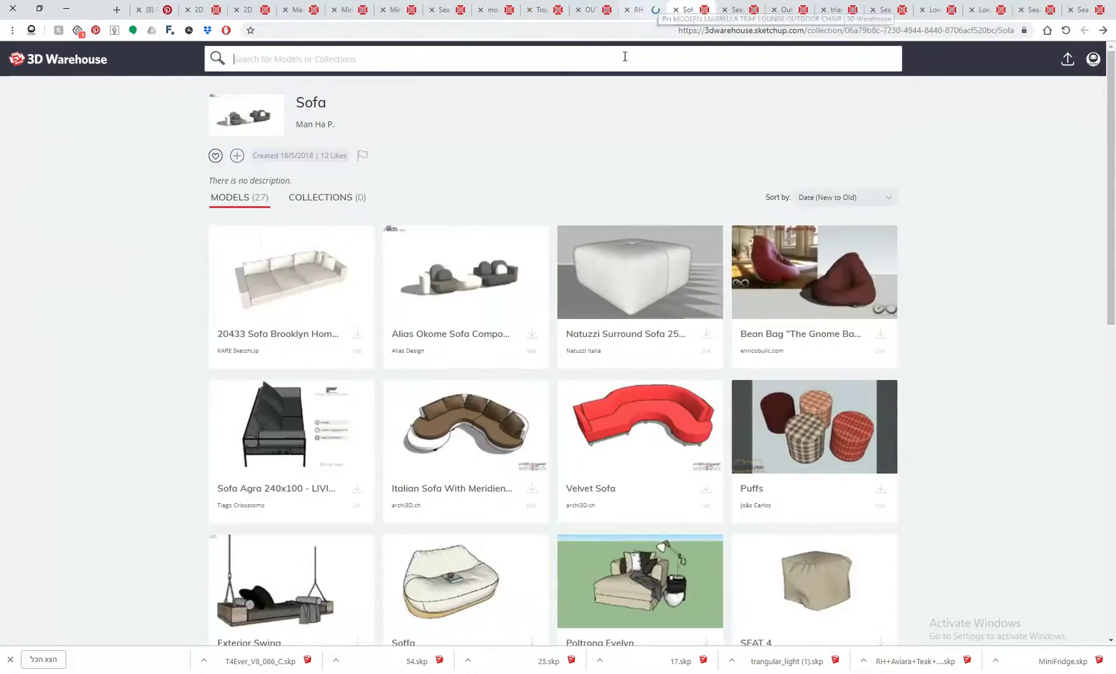
- Look through the Sofa collection and the RH Modern Marbella Teak Lounge Outdoor Chair page with its related collections
{"action": "scroll", "coordinate": [596, 143], "scroll_direction": "down", "scroll_amount": 15}
{"action": "left_click", "coordinate": [596, 143]}
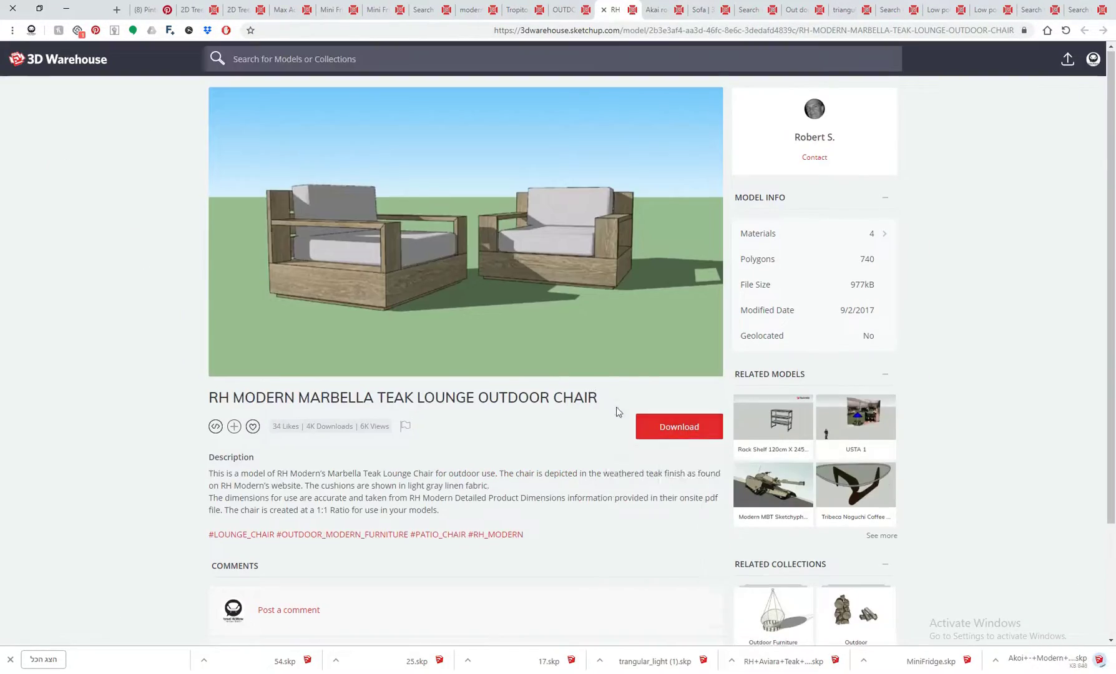
{"action": "scroll", "coordinate": [666, 461], "scroll_direction": "down", "scroll_amount": 3}
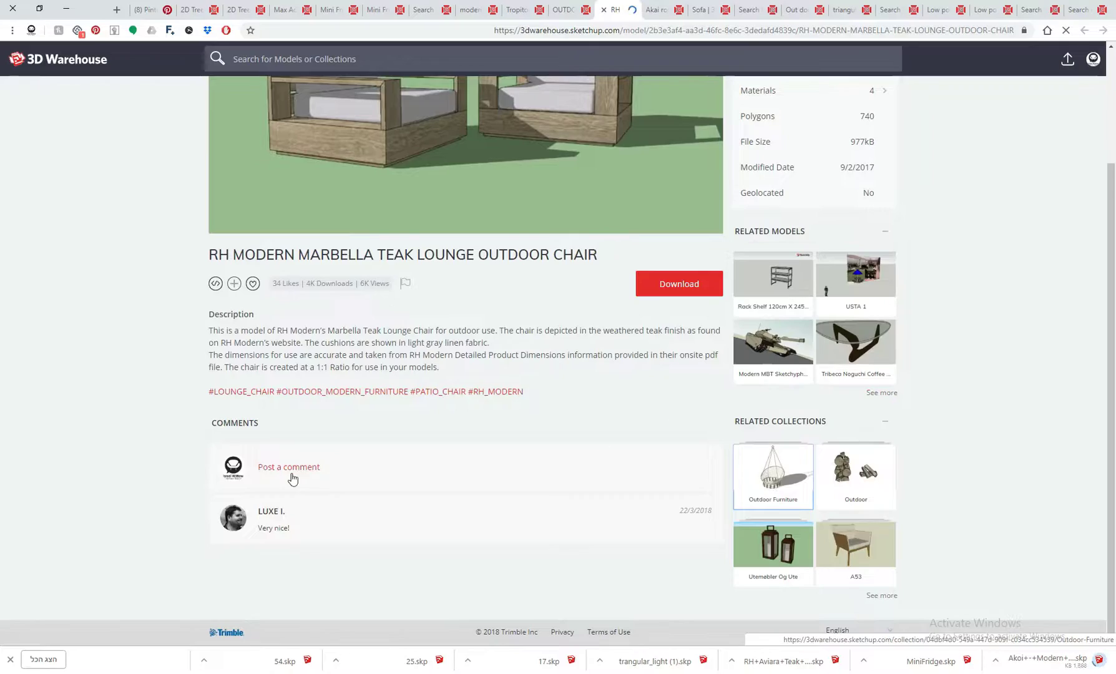
{"action": "scroll", "coordinate": [468, 326], "scroll_direction": "down", "scroll_amount": 4}
{"action": "scroll", "coordinate": [468, 326], "scroll_direction": "up", "scroll_amount": 2}
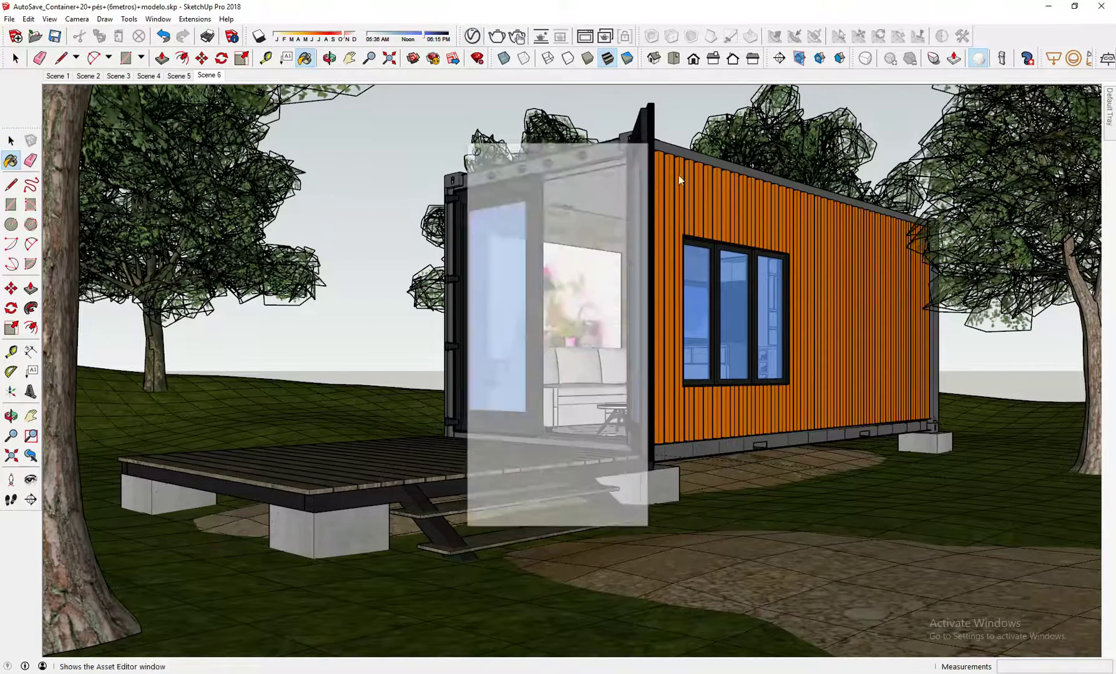
- Move the round wicker side table out from behind the front chair to the open deck beside the rear chair
{"action": "left_click_drag", "start_coordinate": [977, 353], "coordinate": [959, 354]}
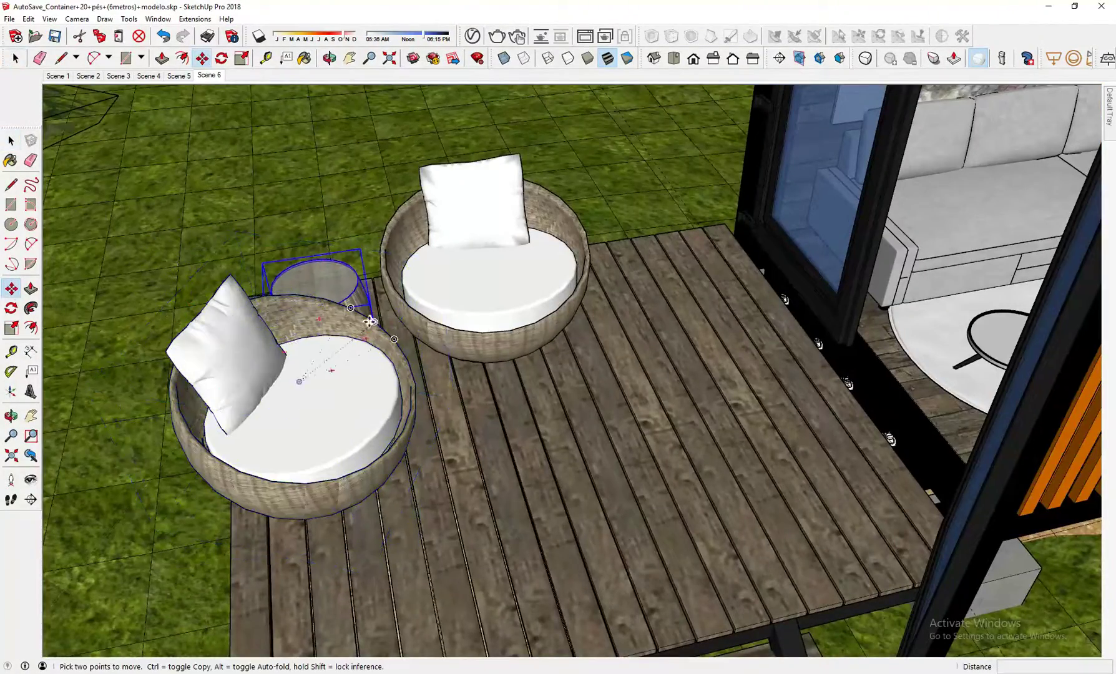
{"action": "left_click_drag", "start_coordinate": [369, 319], "coordinate": [686, 340]}
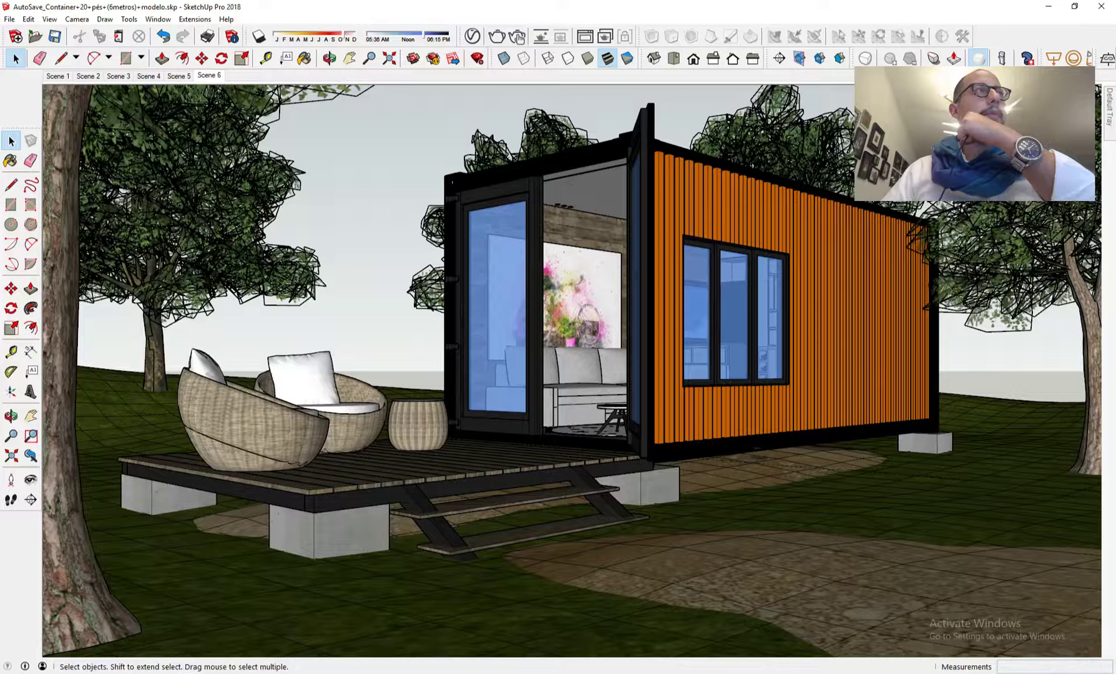
- Float the Solar North, Sandbox, Dibac and Round Corner toolbars over the model
{"action": "left_click_drag", "start_coordinate": [32, 197], "coordinate": [409, 157]}
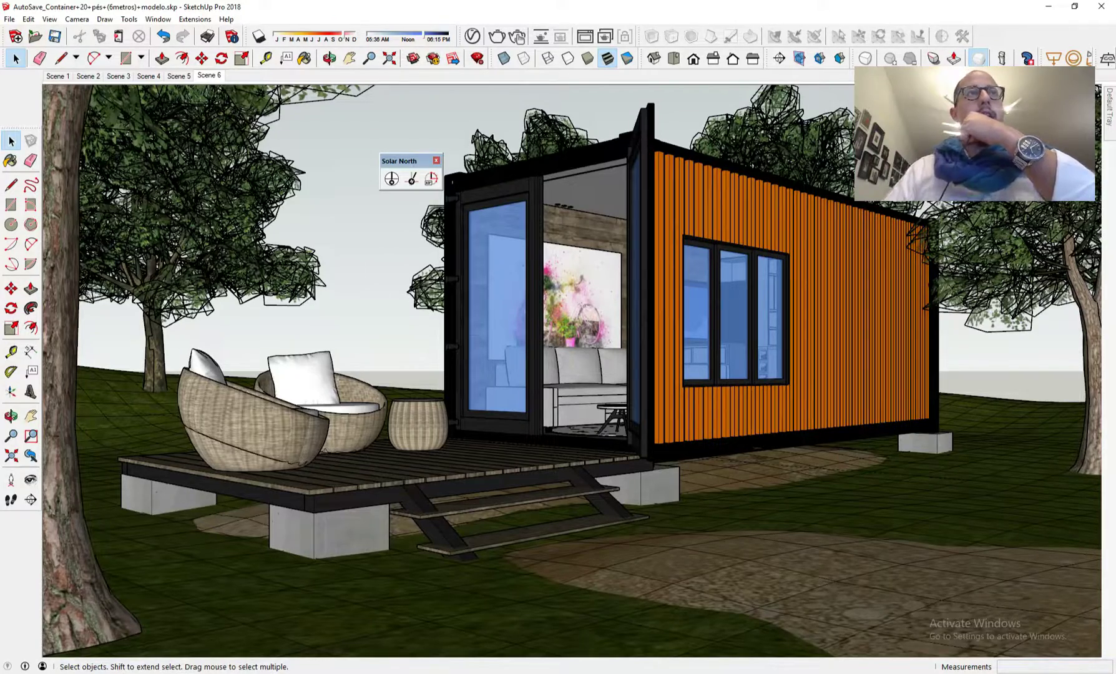
{"action": "left_click_drag", "start_coordinate": [0, 206], "coordinate": [373, 249]}
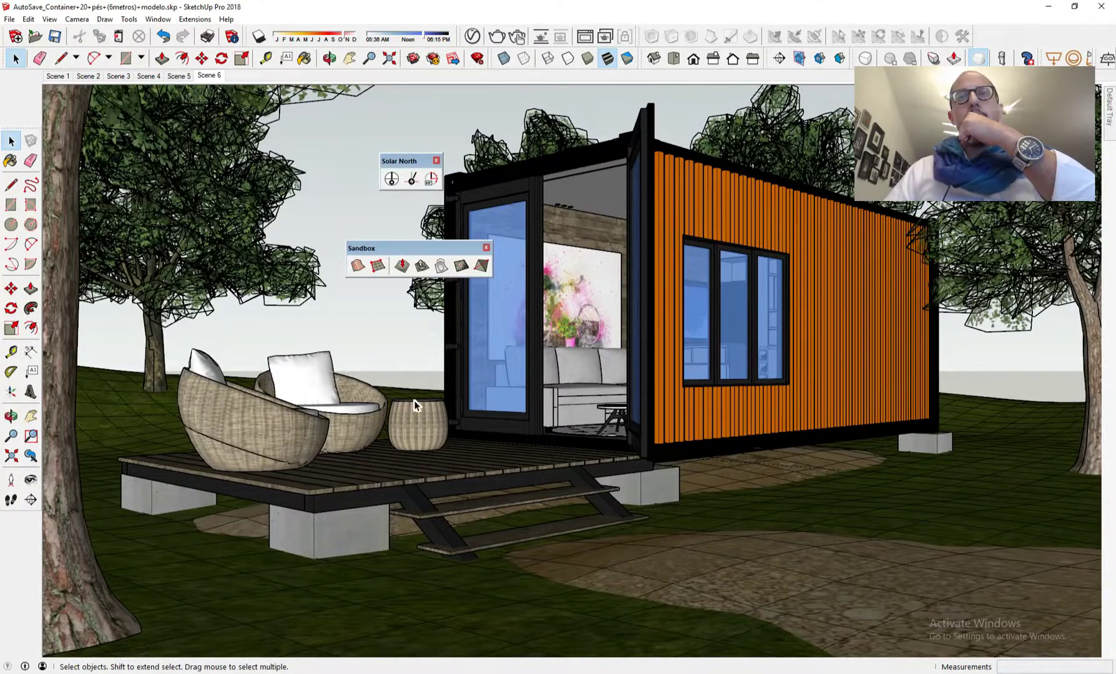
{"action": "middle_click_drag", "start_coordinate": [415, 402], "coordinate": [381, 431]}
{"action": "scroll", "coordinate": [430, 382], "scroll_direction": "down", "scroll_amount": 3}
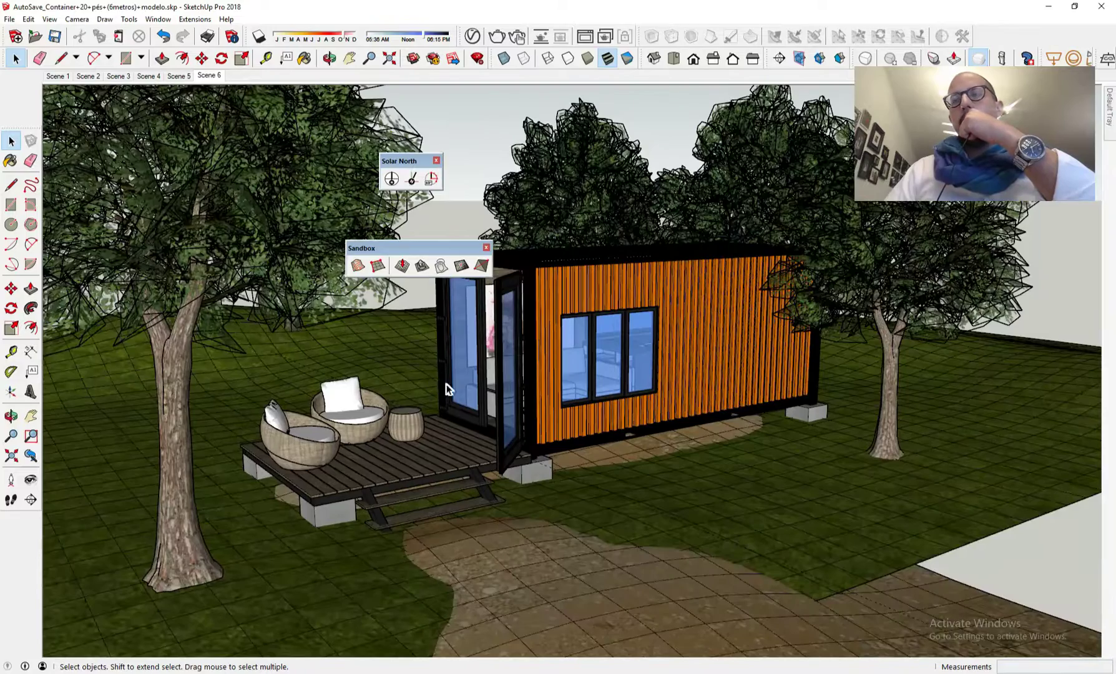
{"action": "middle_click_drag", "start_coordinate": [446, 389], "coordinate": [595, 471]}
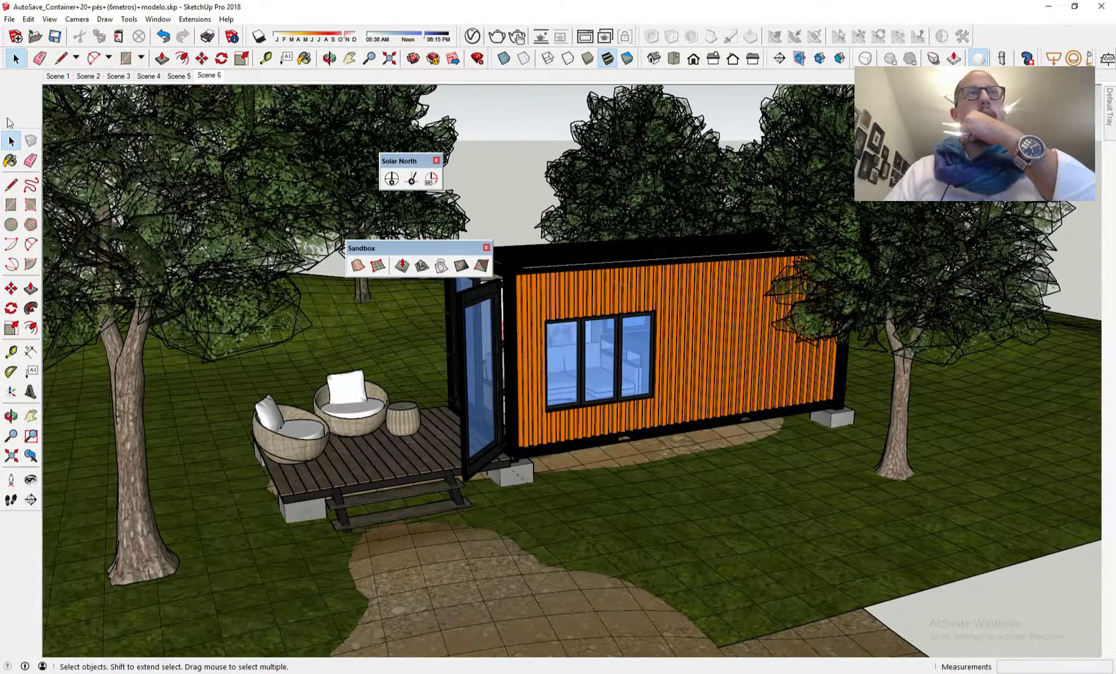
{"action": "left_click_drag", "start_coordinate": [6, 156], "coordinate": [309, 189]}
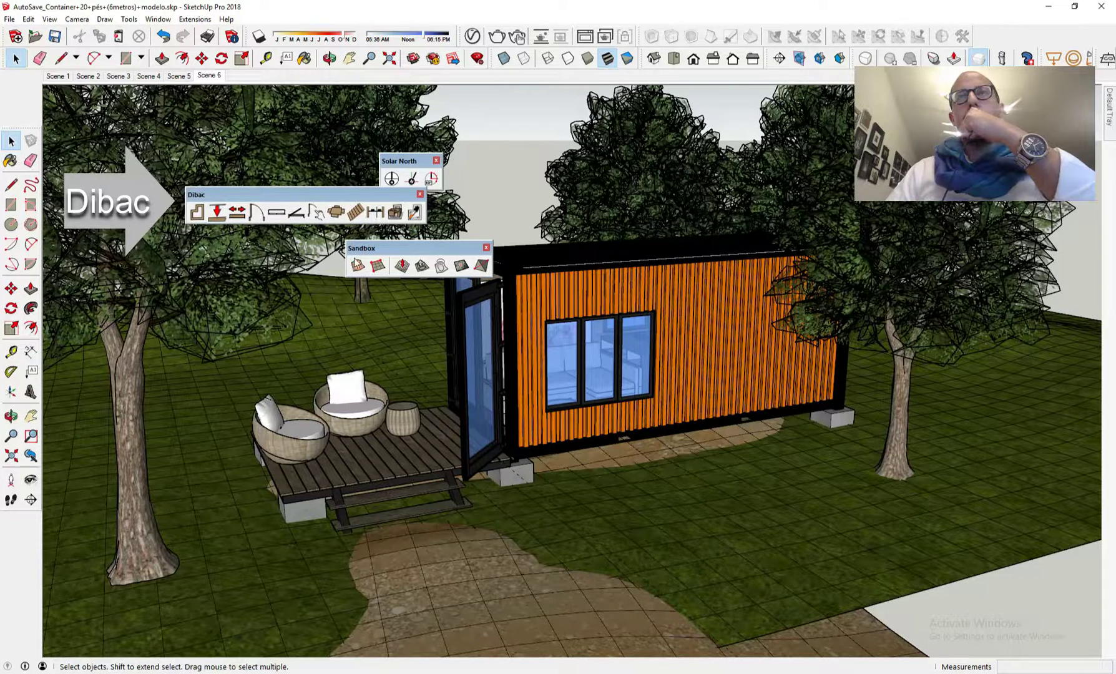
{"action": "left_click_drag", "start_coordinate": [333, 194], "coordinate": [472, 293]}
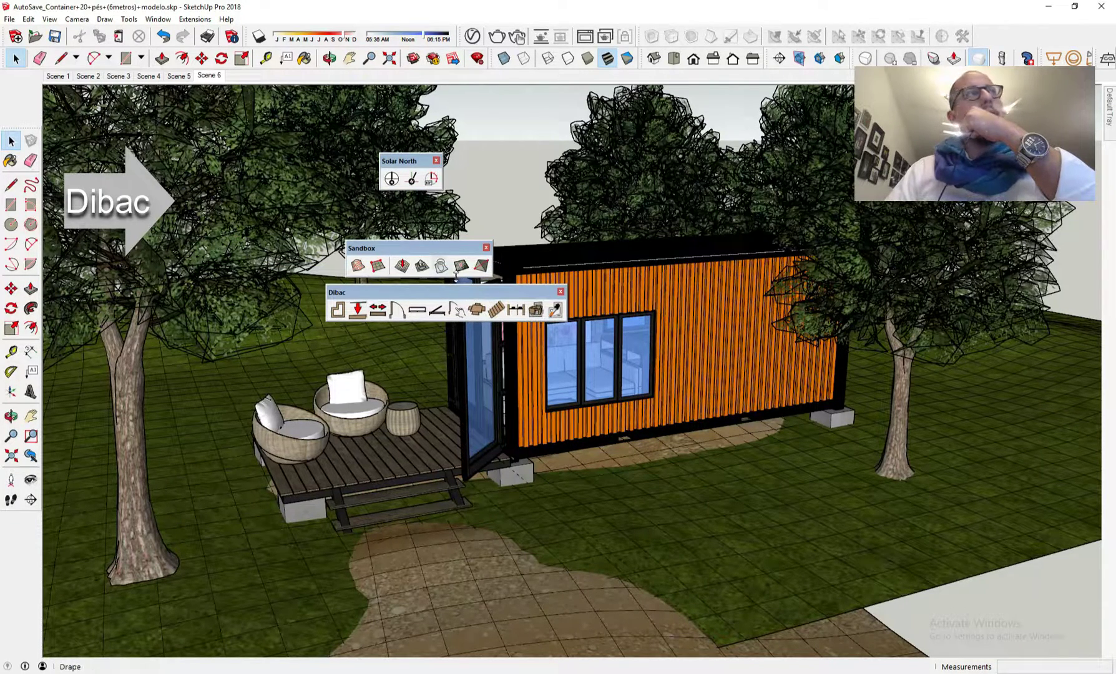
{"action": "left_click_drag", "start_coordinate": [1, 306], "coordinate": [325, 371]}
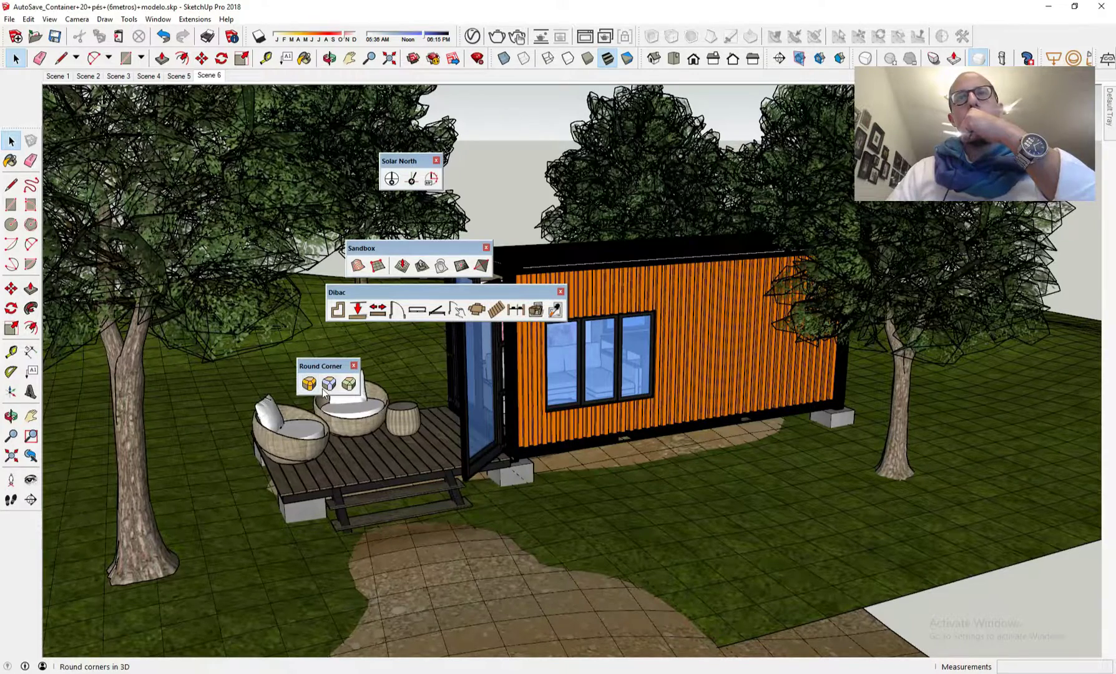
- Select the concrete block under the deck's front corner and examine its edges up close
{"action": "scroll", "coordinate": [384, 524], "scroll_direction": "up", "scroll_amount": 3}
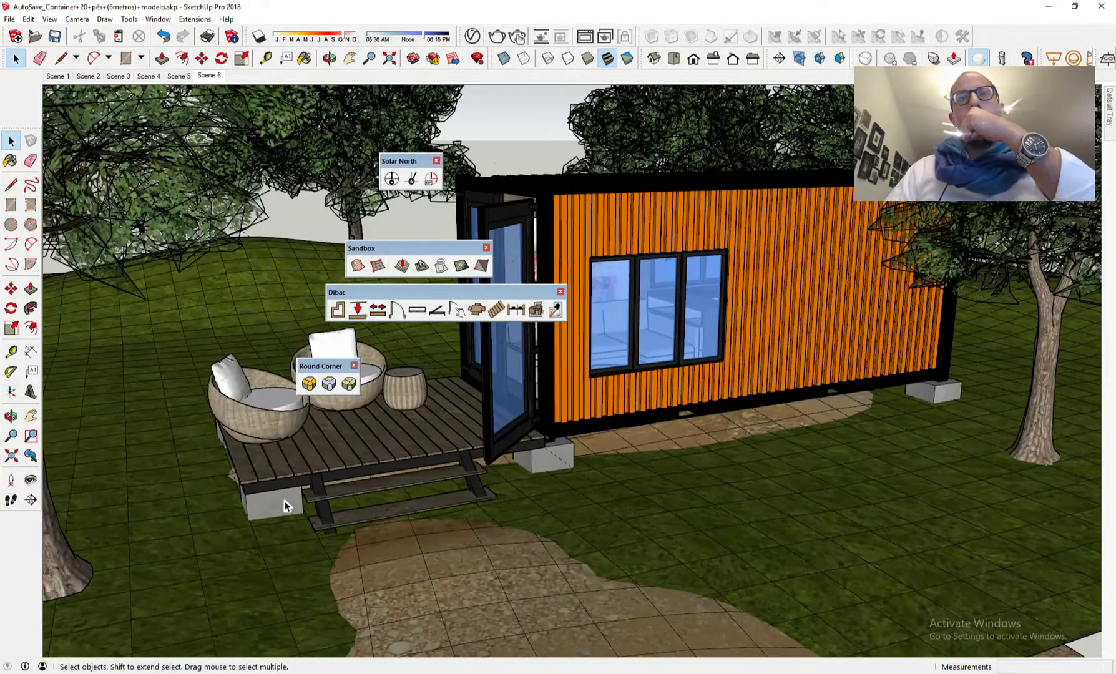
{"action": "scroll", "coordinate": [263, 503], "scroll_direction": "up", "scroll_amount": 4}
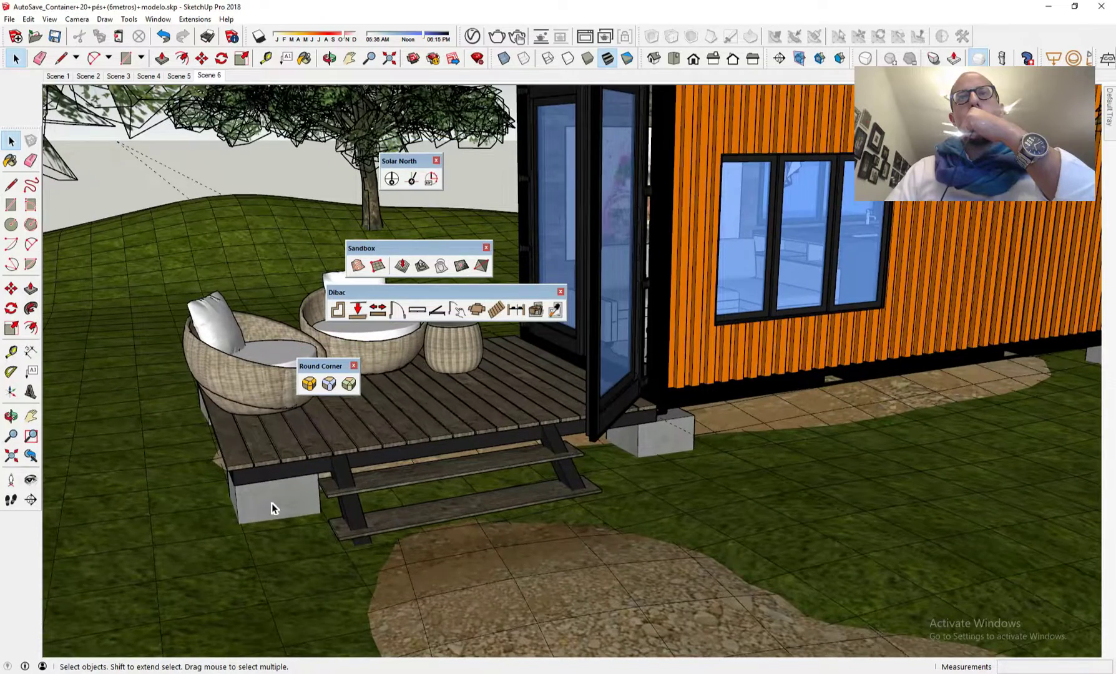
{"action": "middle_click_drag", "start_coordinate": [271, 504], "coordinate": [286, 468]}
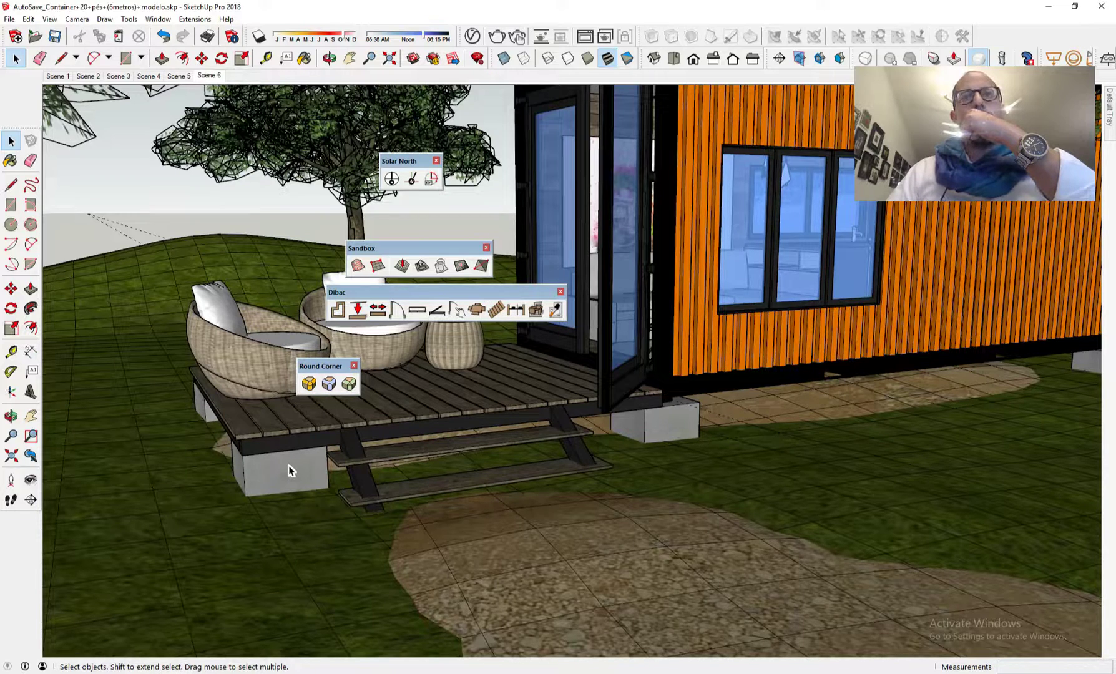
{"action": "left_click", "coordinate": [289, 471]}
{"action": "scroll", "coordinate": [250, 504], "scroll_direction": "up", "scroll_amount": 3}
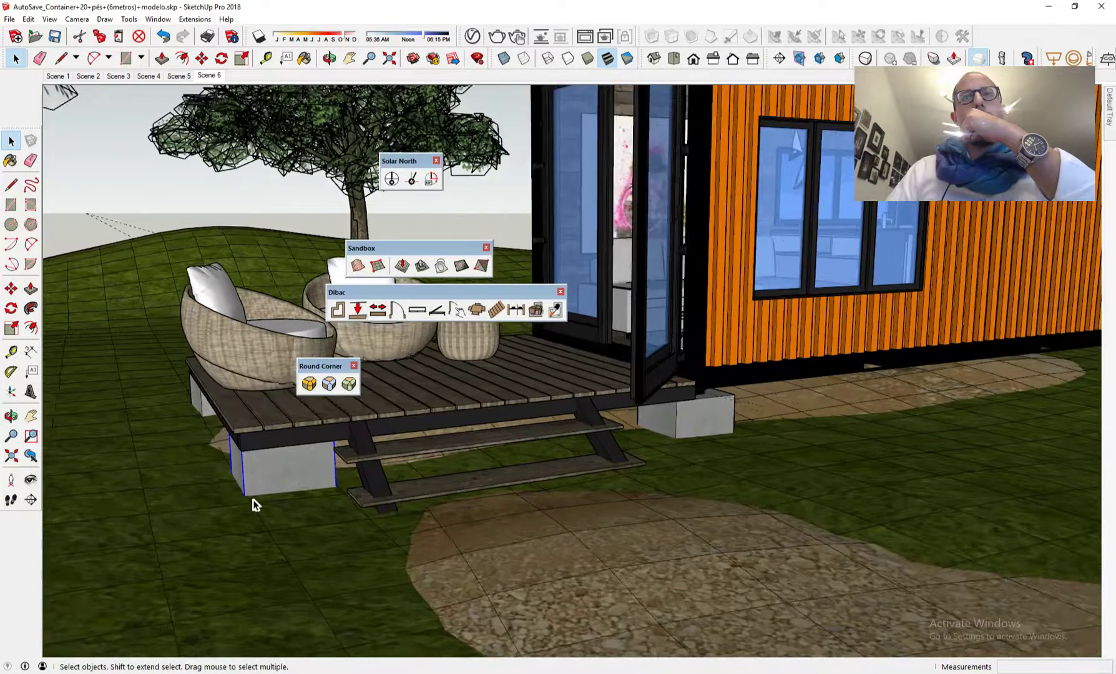
{"action": "middle_click_drag", "start_coordinate": [244, 462], "coordinate": [270, 436]}
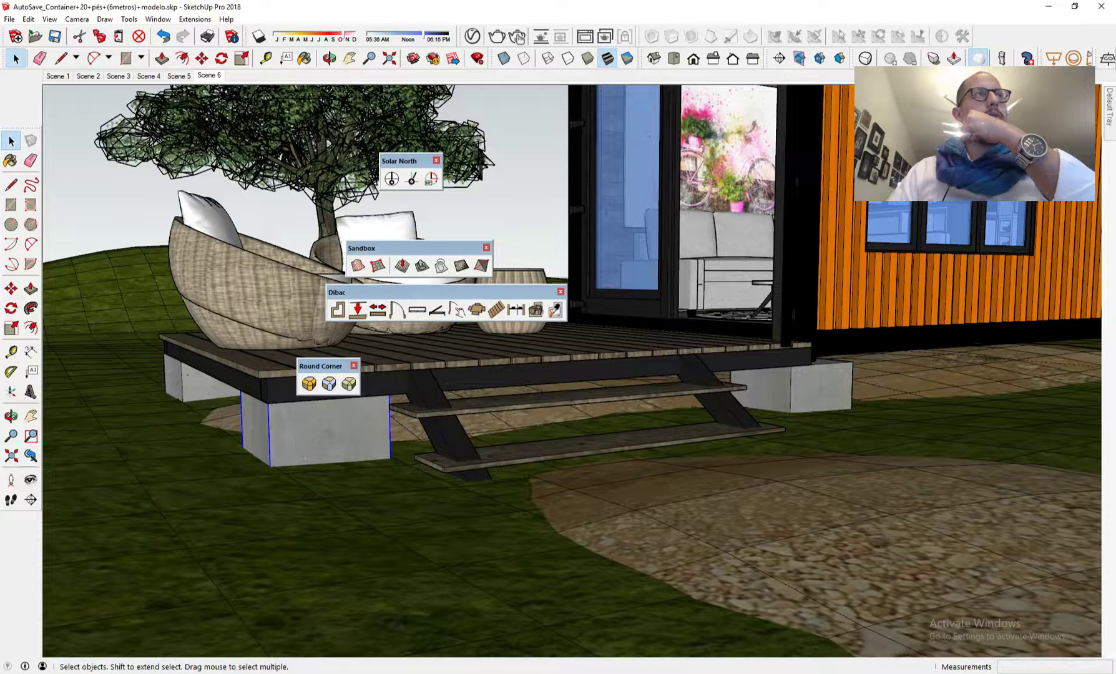
- Float the Mirror Object toolbar over the model and rearrange the docked toolbars to uncover the light tools
{"action": "left_click_drag", "start_coordinate": [1, 274], "coordinate": [163, 235]}
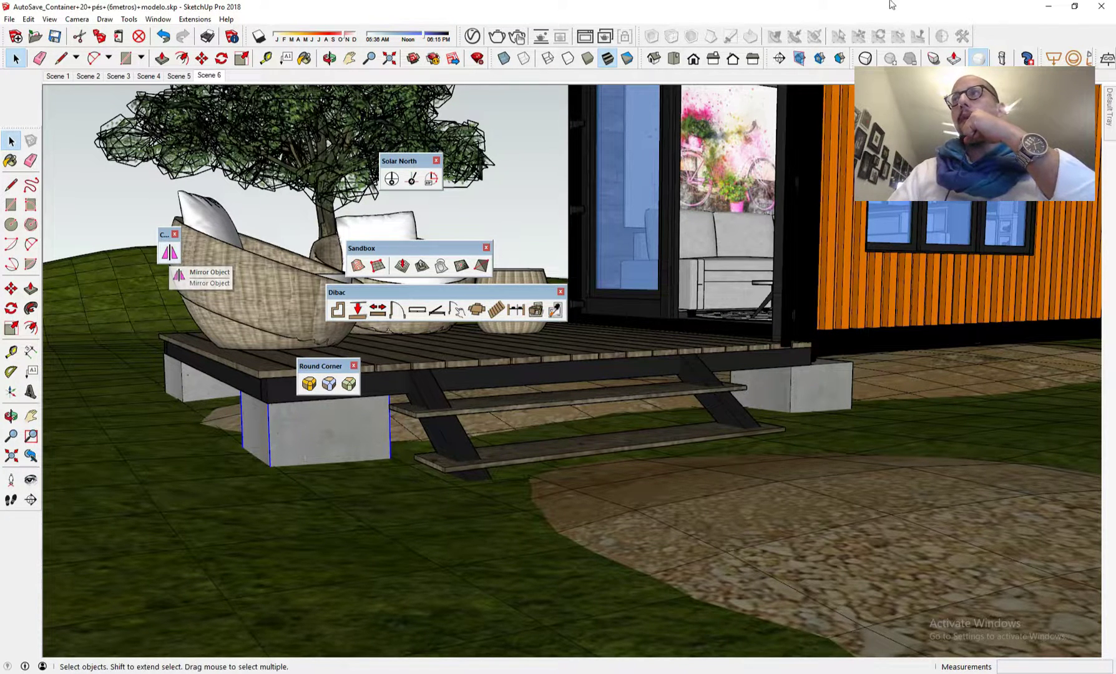
{"action": "mouse_move", "coordinate": [643, 38]}
{"action": "left_mouse_down"}
{"action": "mouse_move", "coordinate": [565, 228]}
{"action": "mouse_move", "coordinate": [570, 197]}
{"action": "mouse_move", "coordinate": [699, 31]}
{"action": "mouse_move", "coordinate": [649, 36]}
{"action": "left_mouse_up"}
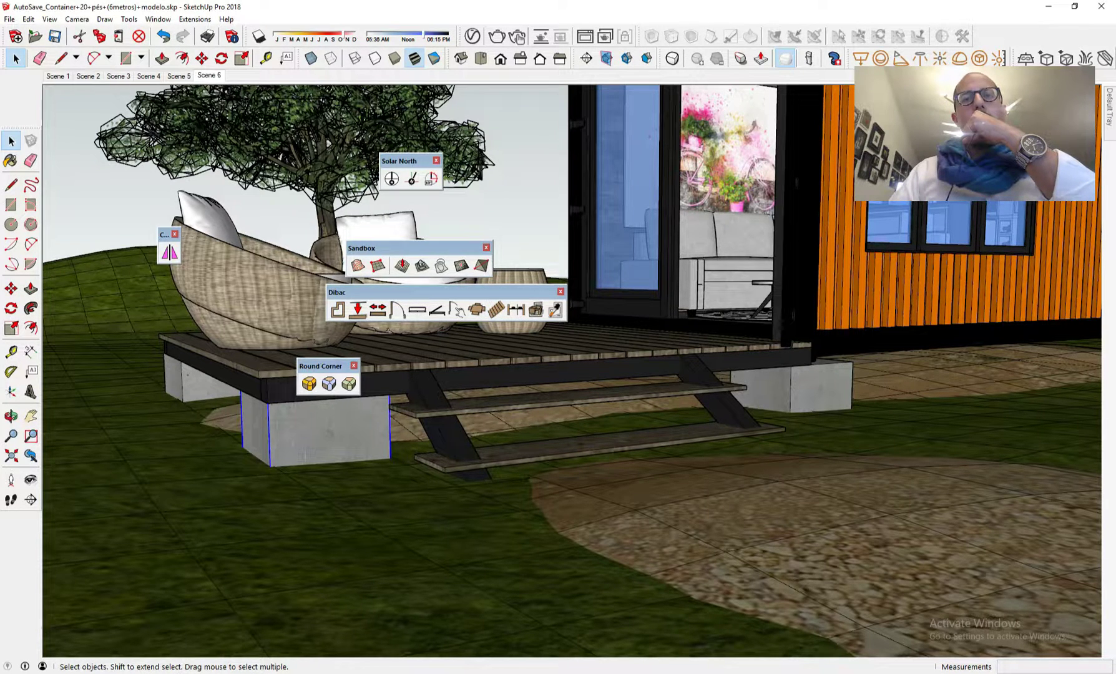
- Switch to the AutoSave_Bathroom.skp model and examine the curved wall frieze and the flat ornamental strip with its curved guide surface outside the room
{"action": "mouse_move", "coordinate": [324, 673]}
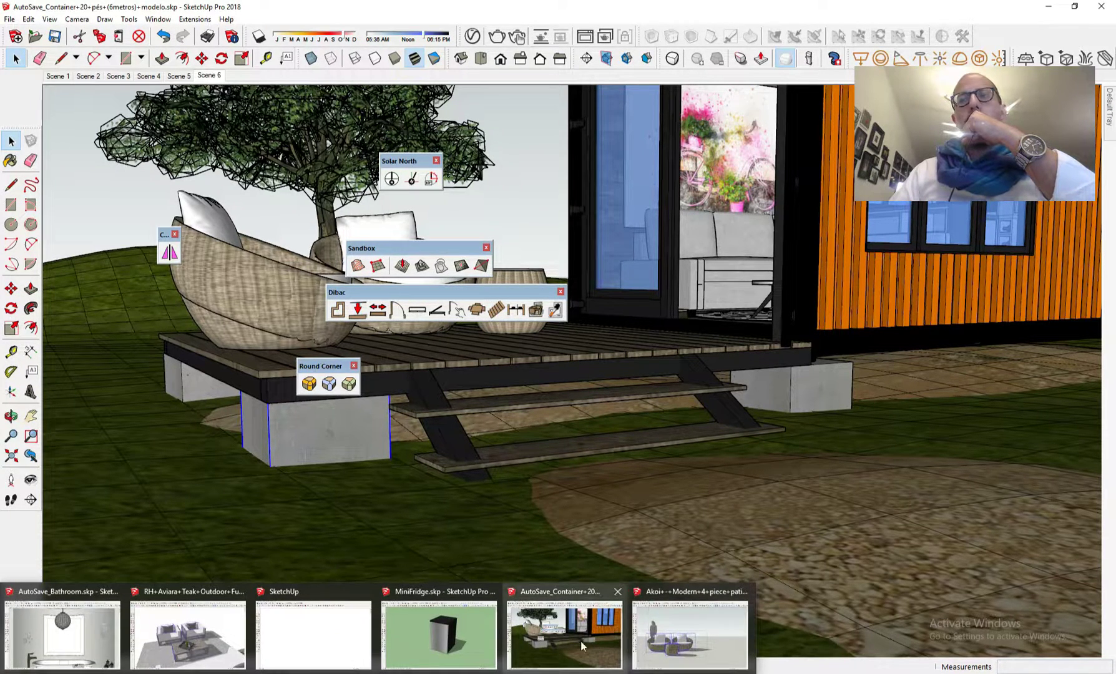
{"action": "left_click", "coordinate": [88, 635]}
{"action": "scroll", "coordinate": [499, 387], "scroll_direction": "down", "scroll_amount": 2}
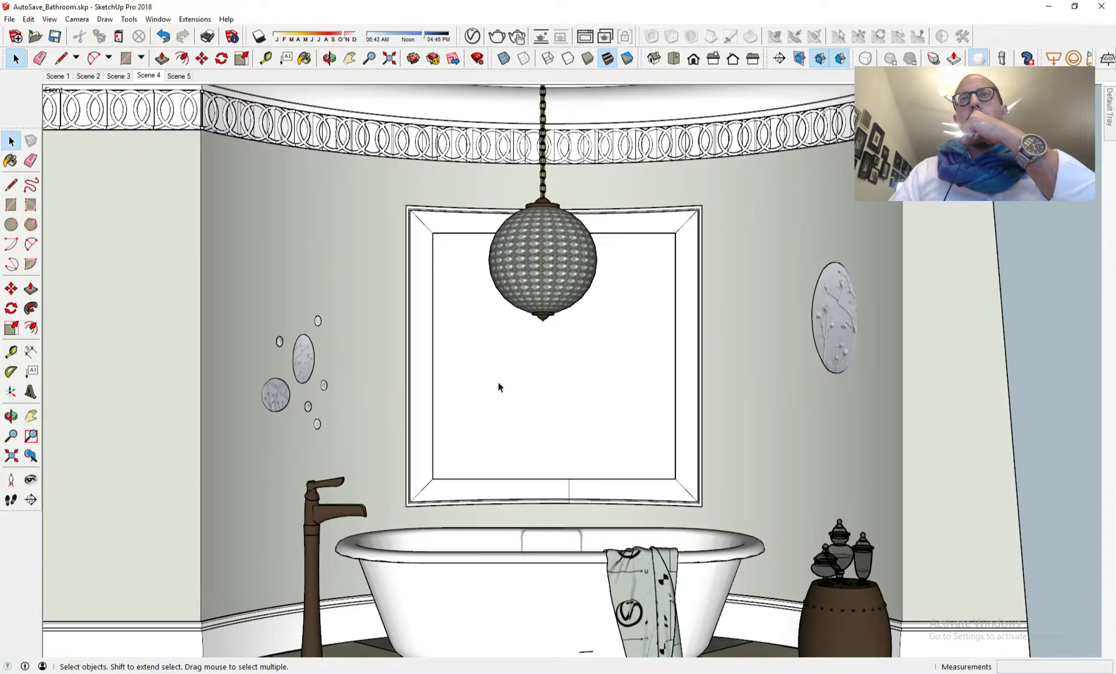
{"action": "middle_click_drag", "start_coordinate": [485, 339], "coordinate": [463, 339]}
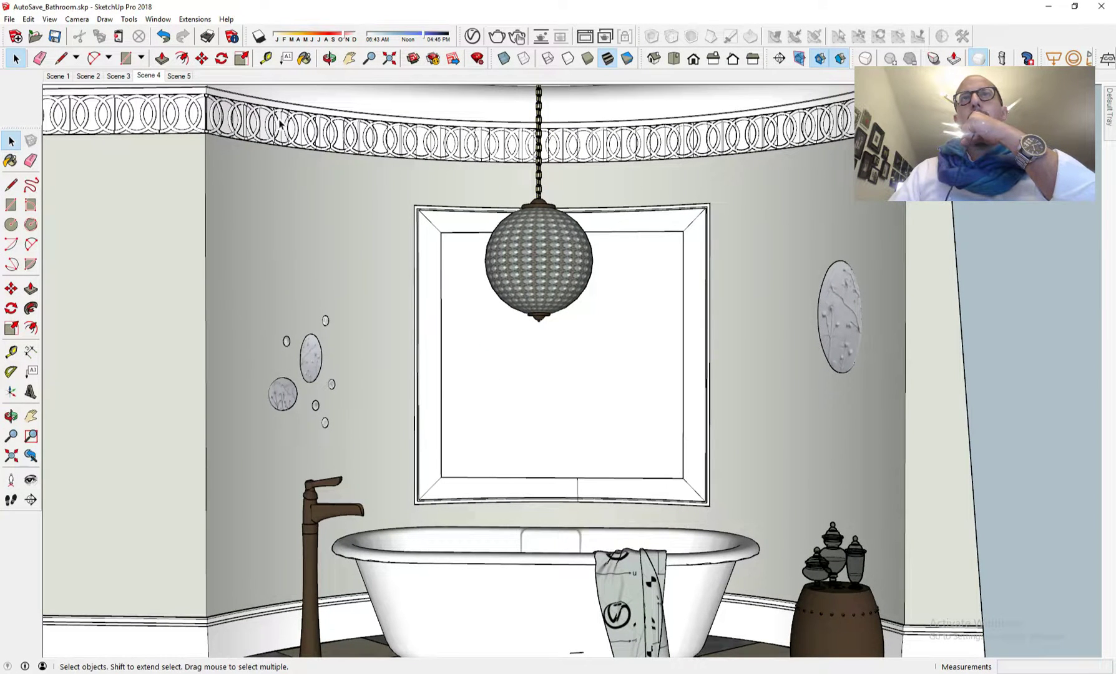
{"action": "scroll", "coordinate": [685, 299], "scroll_direction": "down", "scroll_amount": 4}
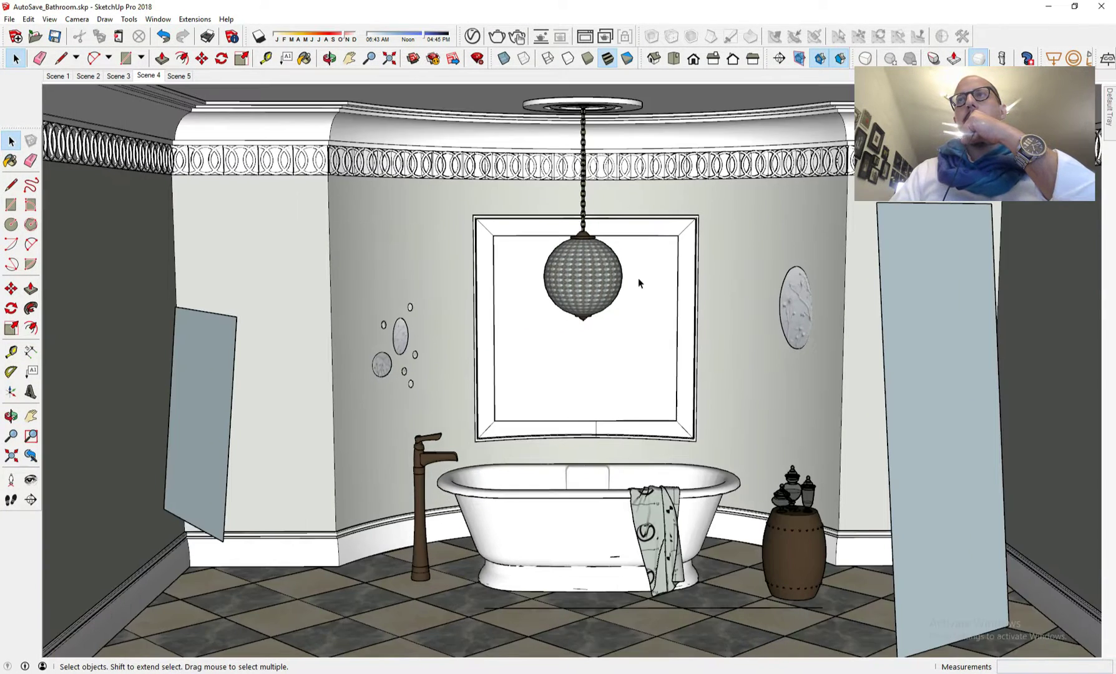
{"action": "middle_click_drag", "start_coordinate": [638, 281], "coordinate": [649, 235]}
{"action": "scroll", "coordinate": [649, 236], "scroll_direction": "down", "scroll_amount": 3}
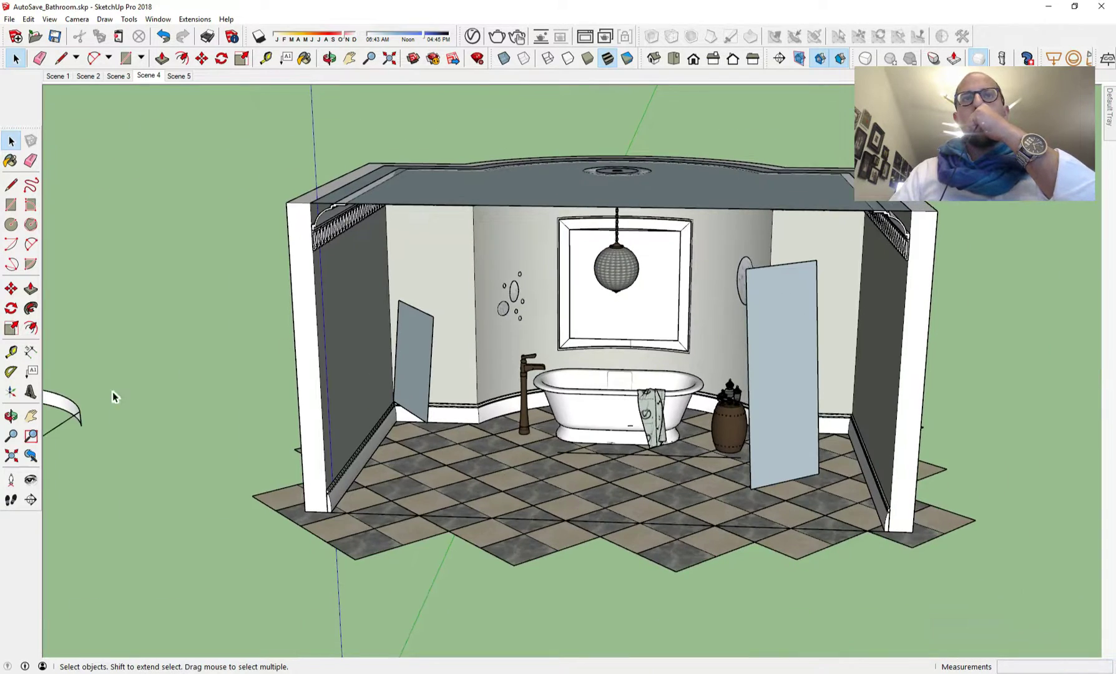
{"action": "scroll", "coordinate": [294, 371], "scroll_direction": "down", "scroll_amount": 4}
{"action": "scroll", "coordinate": [73, 429], "scroll_direction": "up", "scroll_amount": 4}
{"action": "middle_click_drag", "start_coordinate": [252, 383], "coordinate": [72, 359]}
{"action": "scroll", "coordinate": [74, 335], "scroll_direction": "up", "scroll_amount": 3}
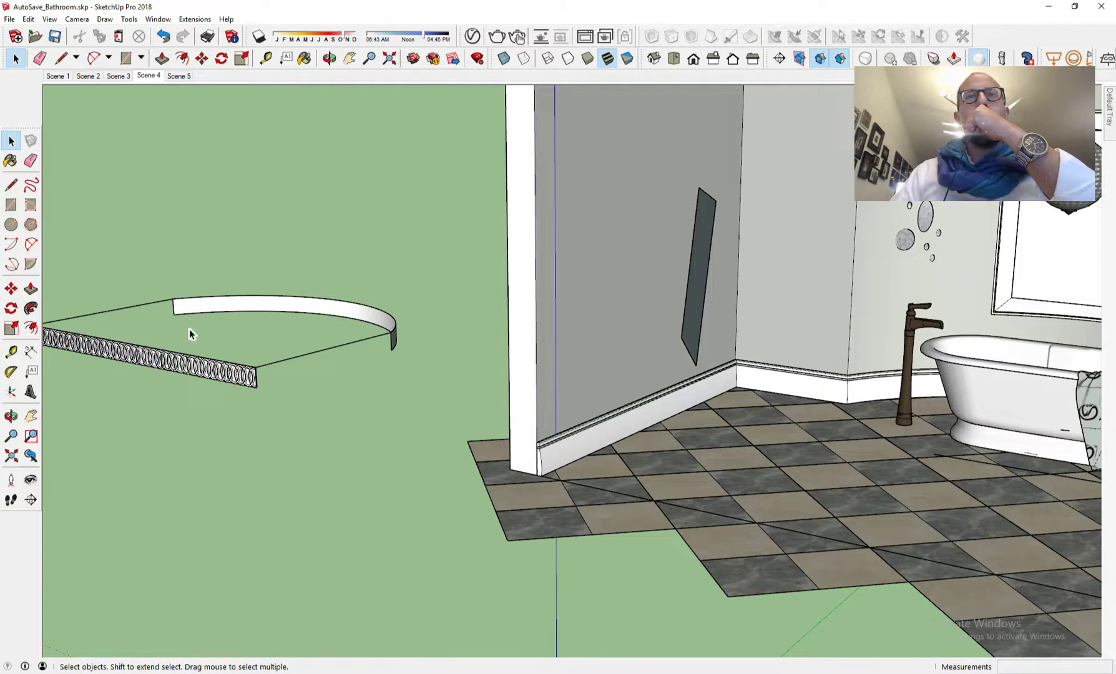
- Look through the commands offered by the Flowify and Suforyou extensions
{"action": "left_click", "coordinate": [195, 19]}
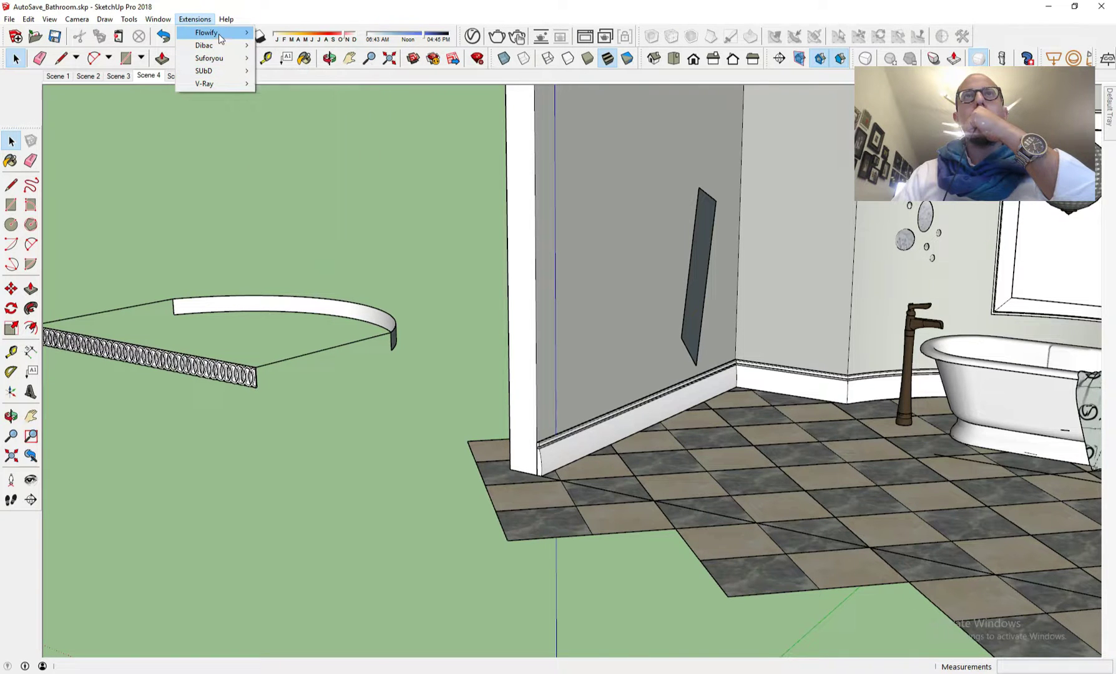
{"action": "mouse_move", "coordinate": [220, 39]}
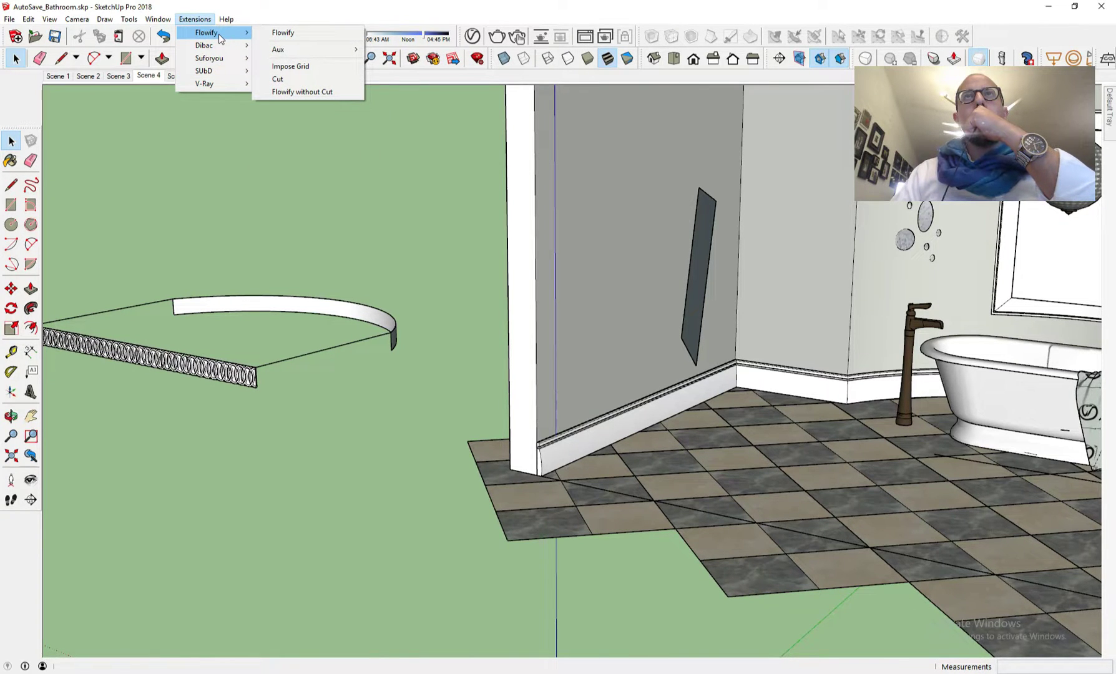
{"action": "mouse_move", "coordinate": [228, 59]}
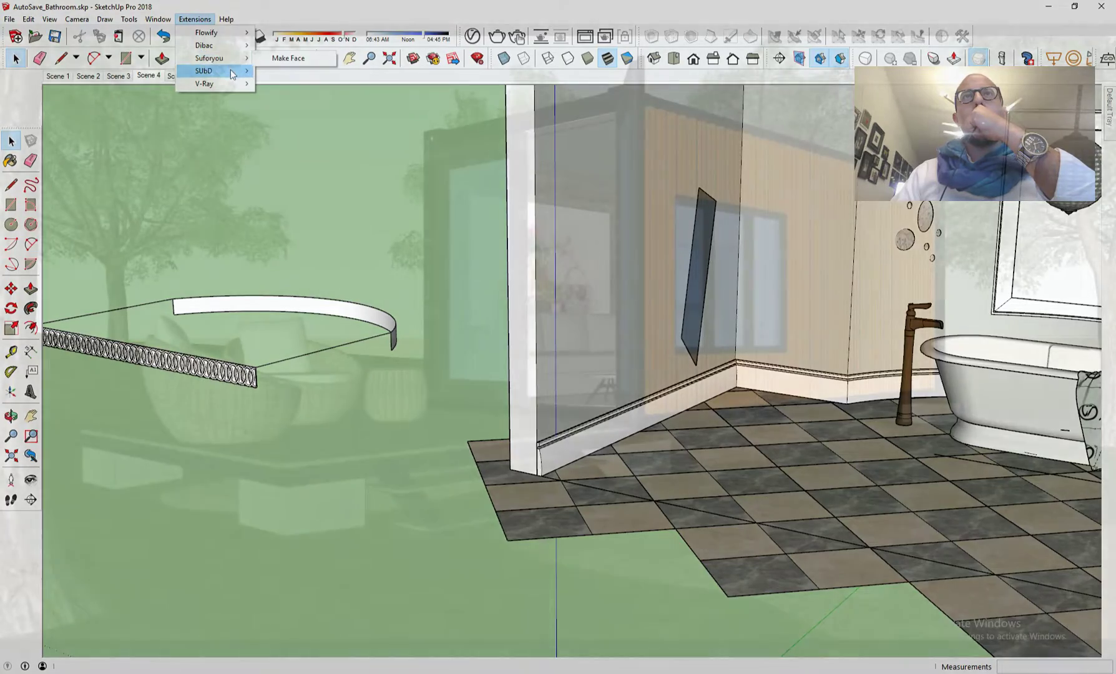